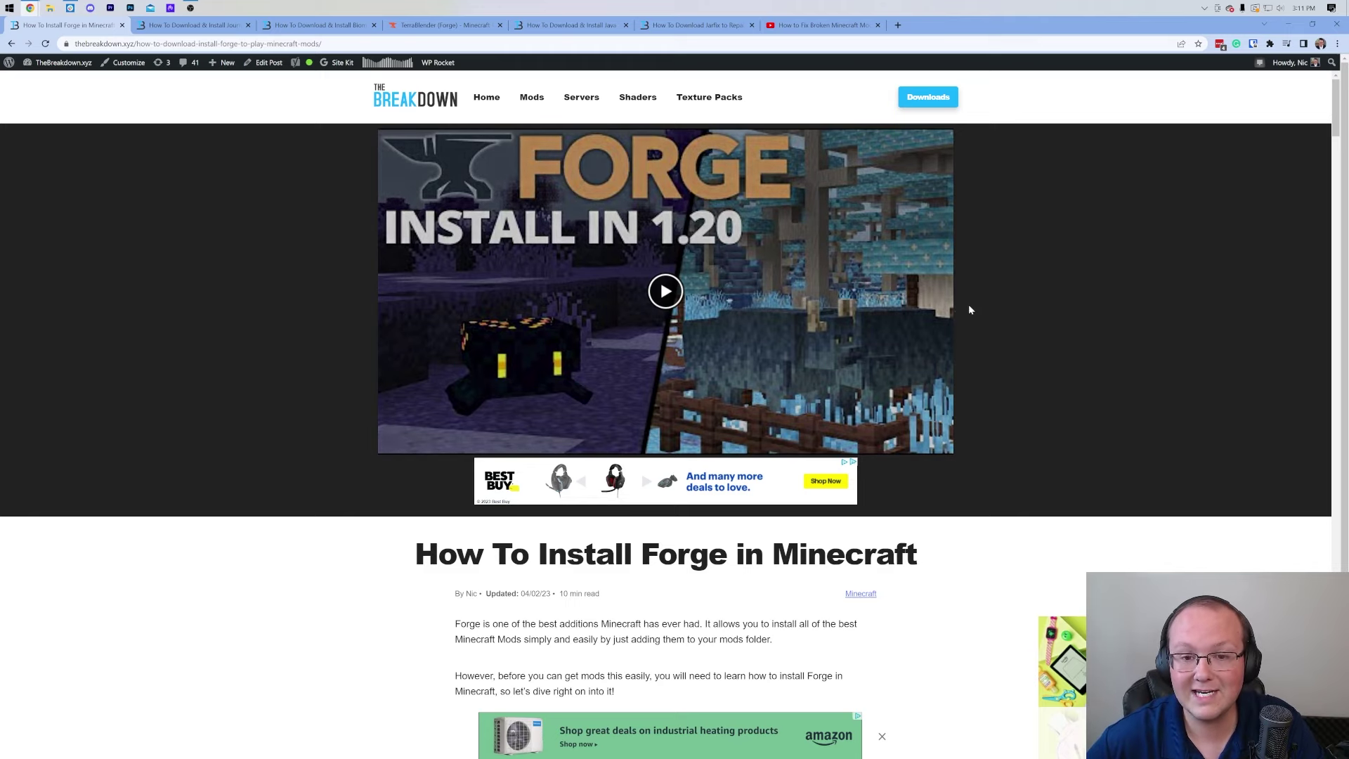
Step: Open the Forge downloads page and note the current version, MC 1.19.4
scroll(984, 304, "down", 1)
scroll(1012, 303, "up", 1)
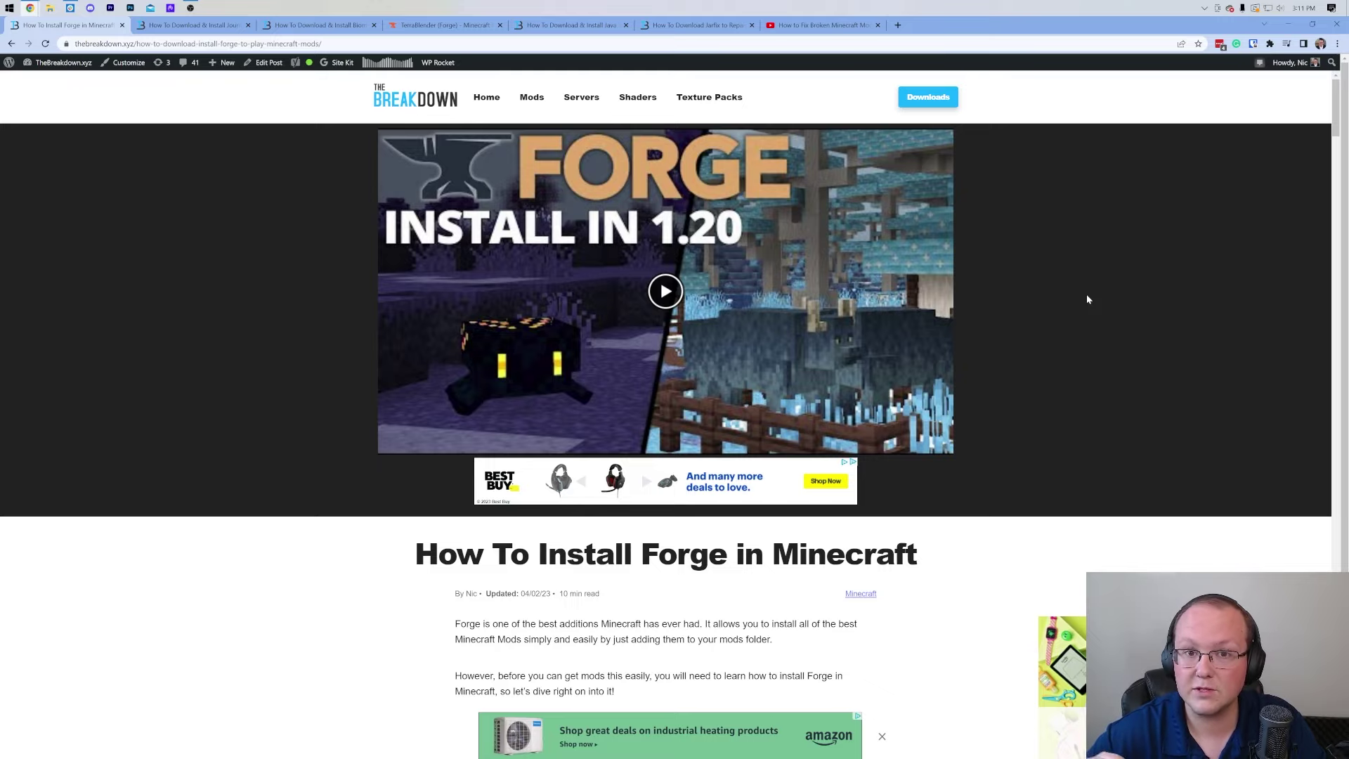
scroll(1145, 262, "down", 10)
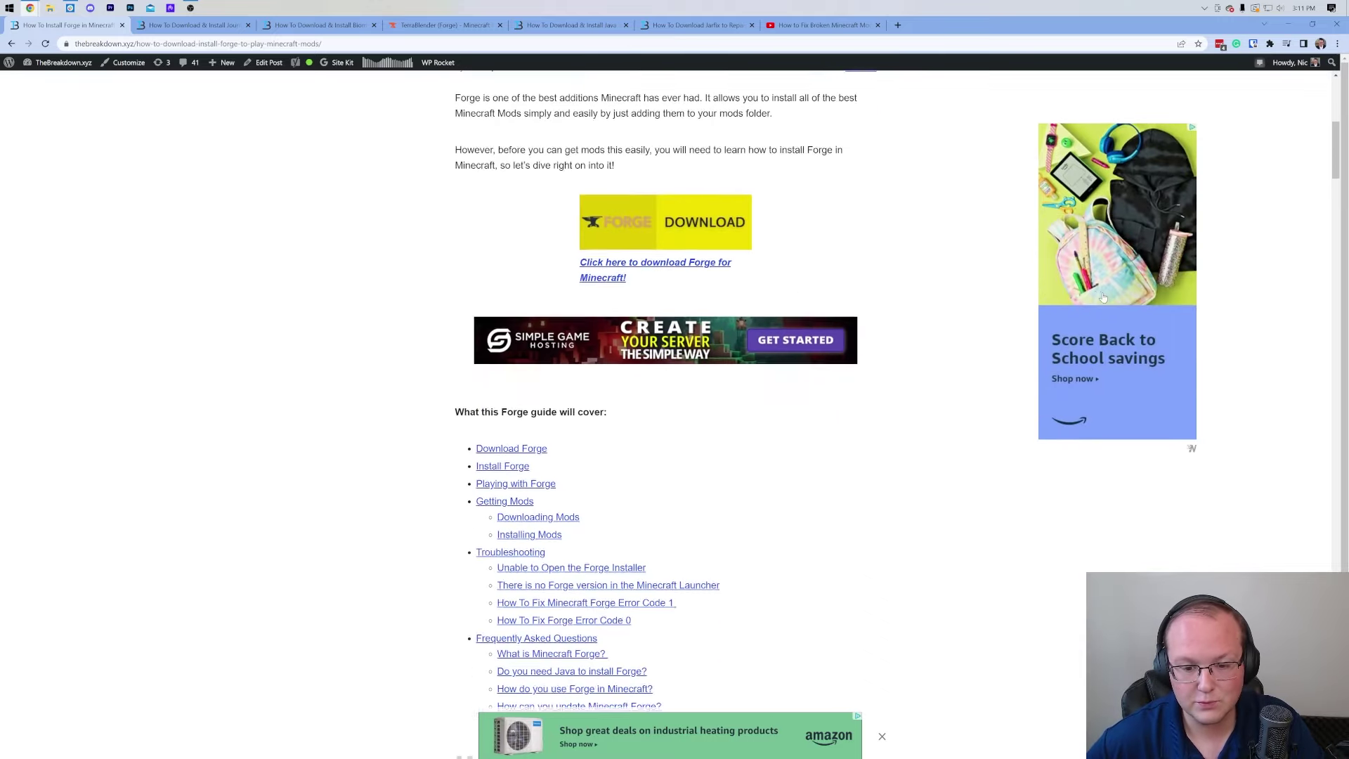
scroll(807, 270, "down", 2)
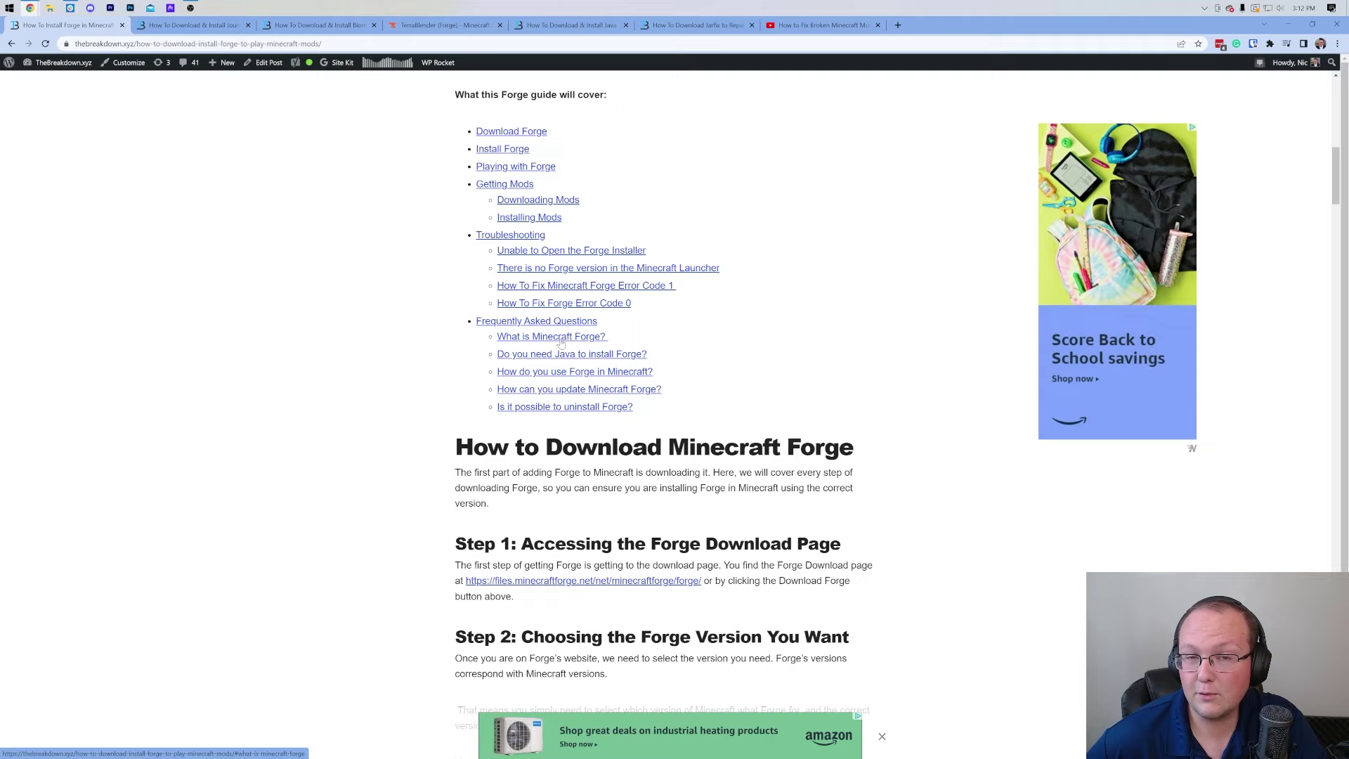
scroll(805, 353, "up", 4)
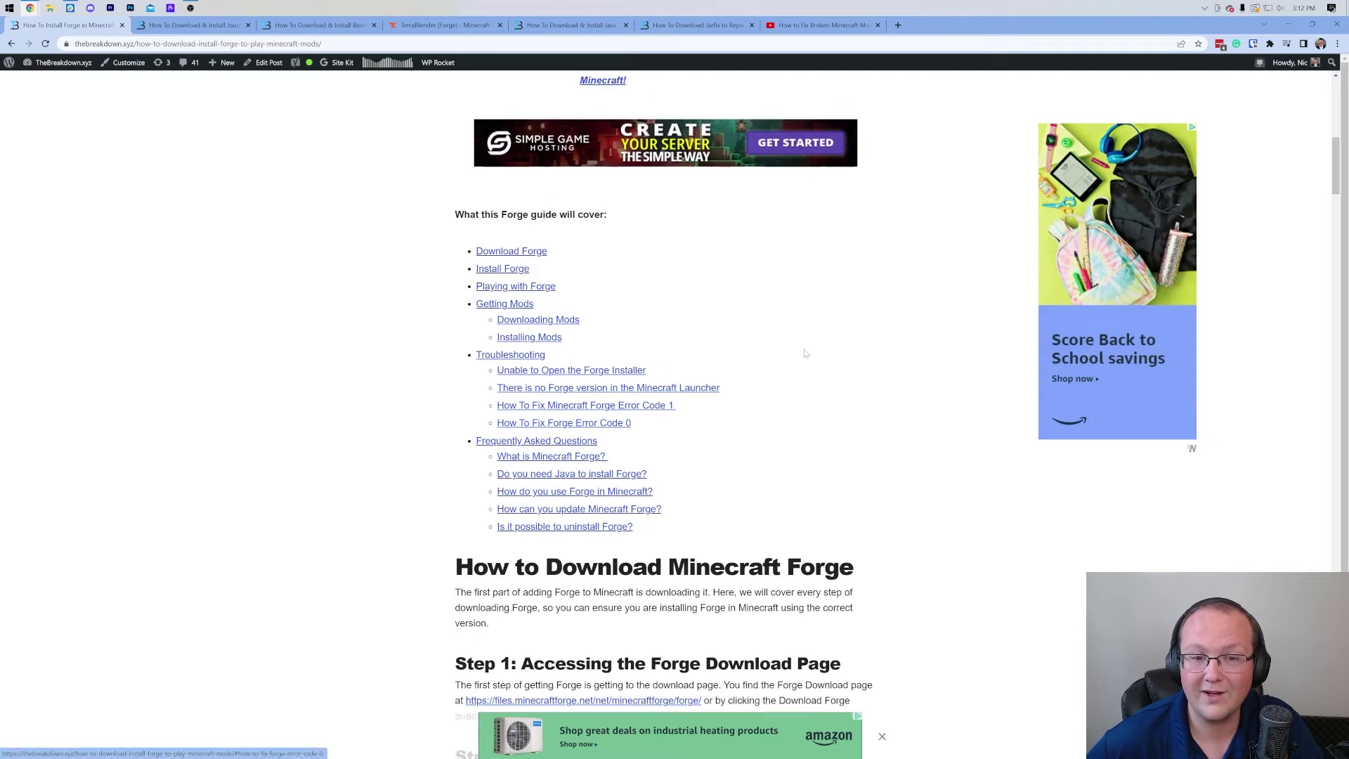
scroll(806, 354, "down", 1)
scroll(806, 353, "down", 2)
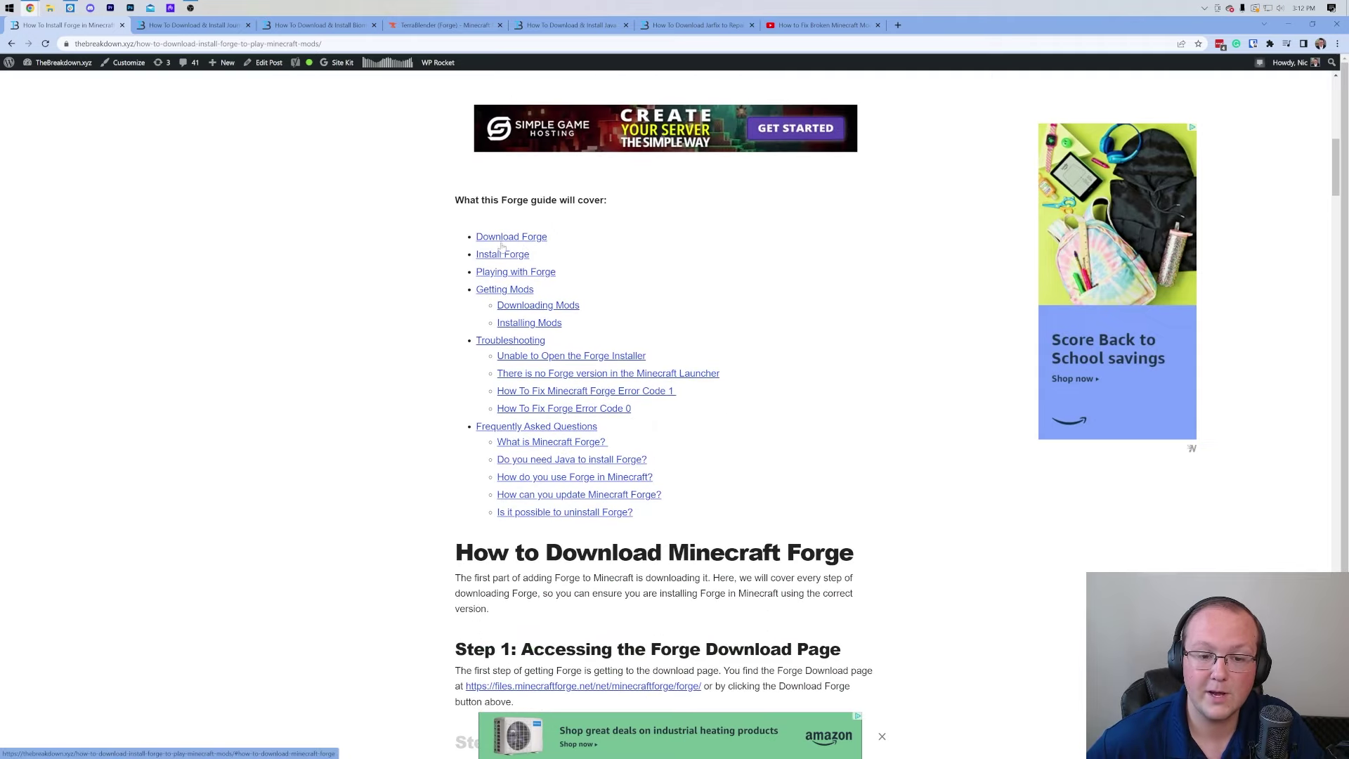
scroll(691, 331, "up", 5)
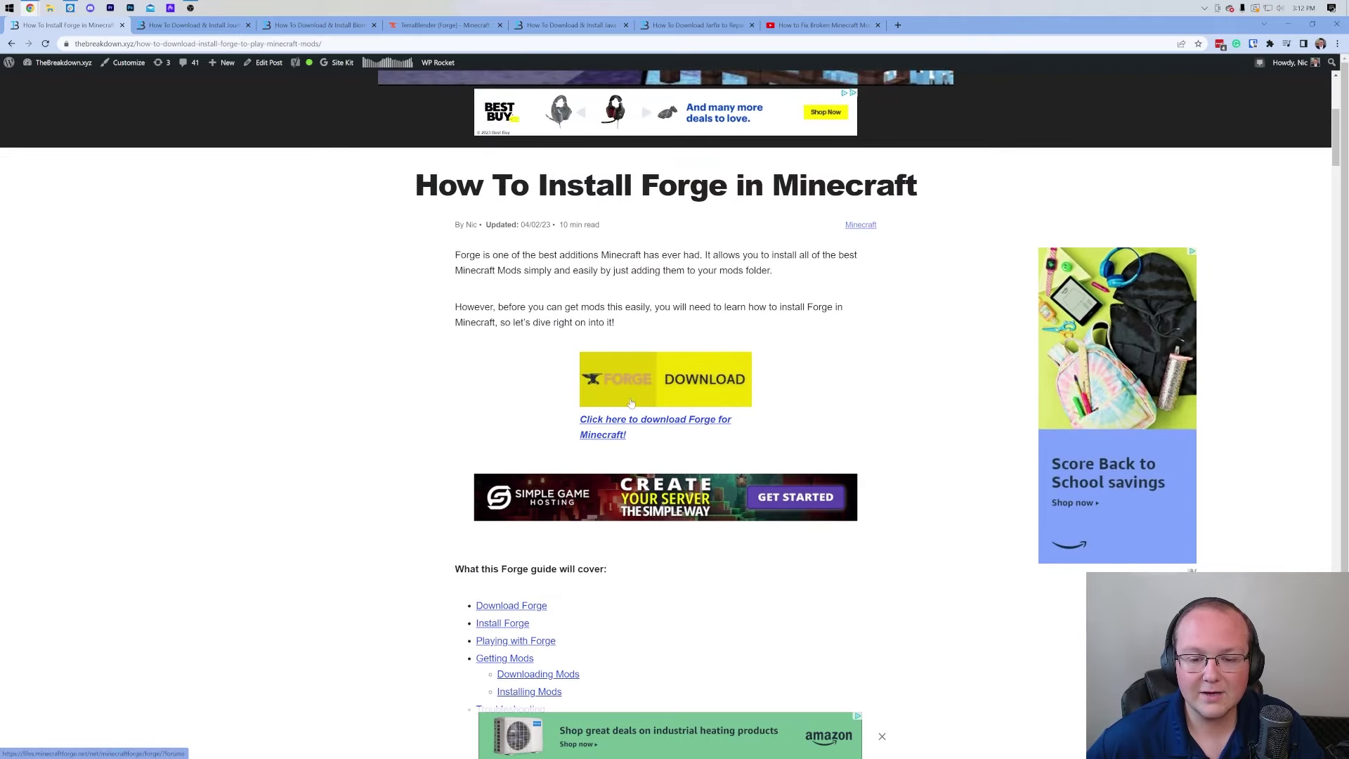
left_click(632, 420)
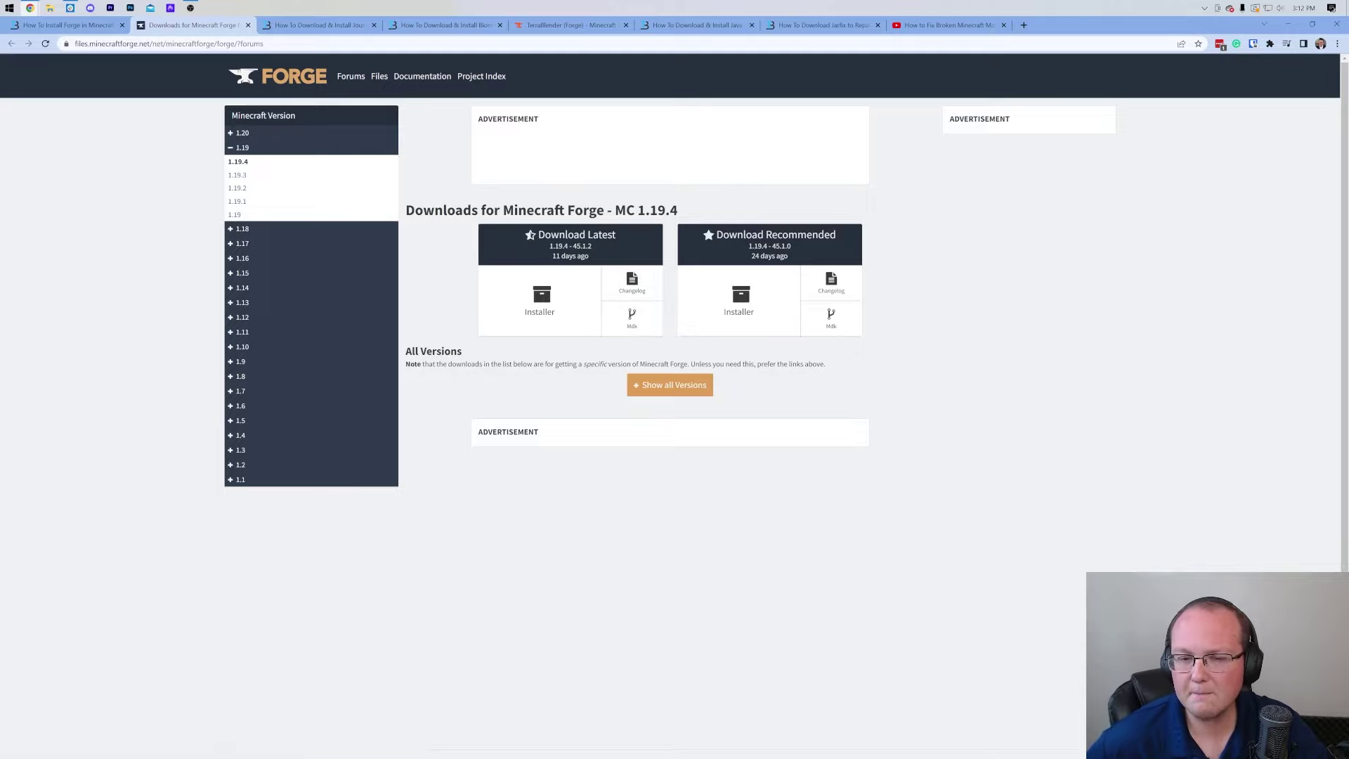
left_click_drag(616, 210, 681, 211)
left_click(693, 214)
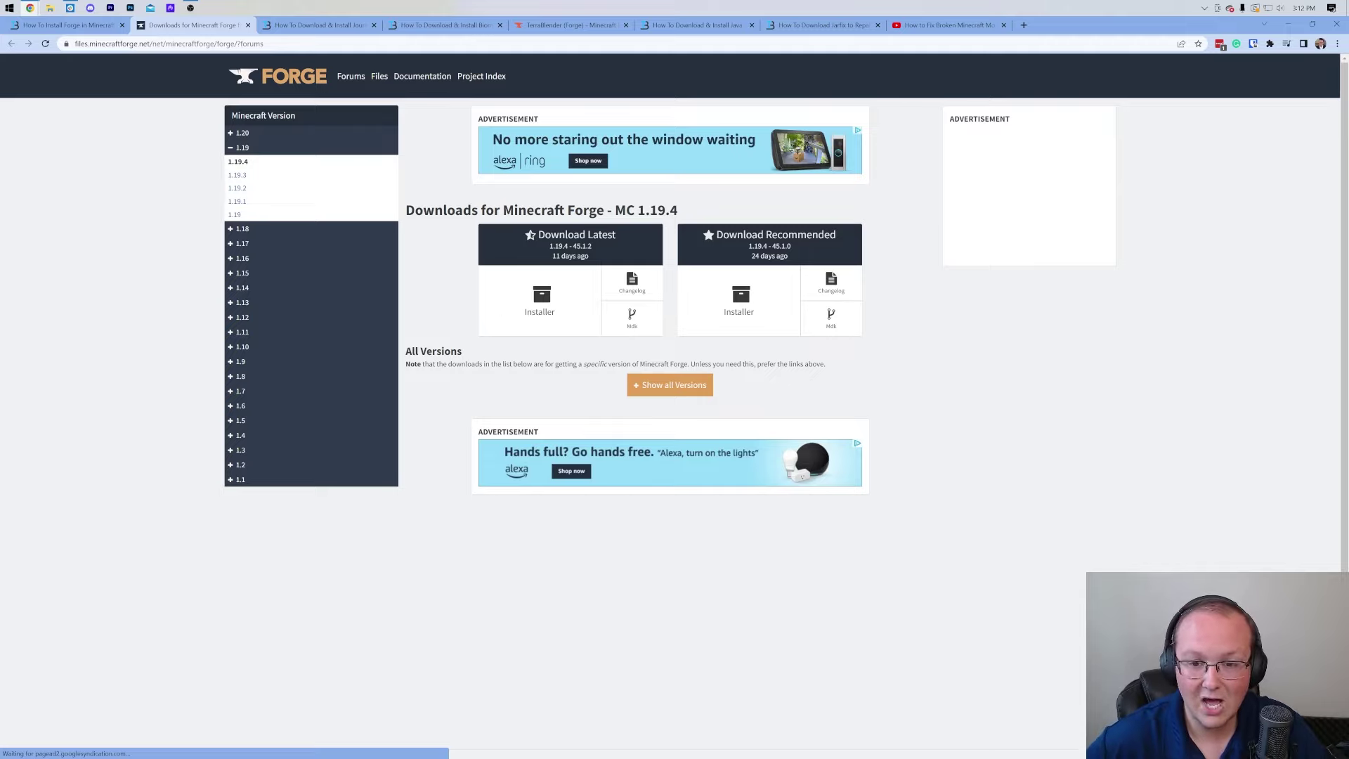
Step: Pick Minecraft 1.20.1 under the 1.20 group and get its latest installer (47.0.35)
left_click(242, 133)
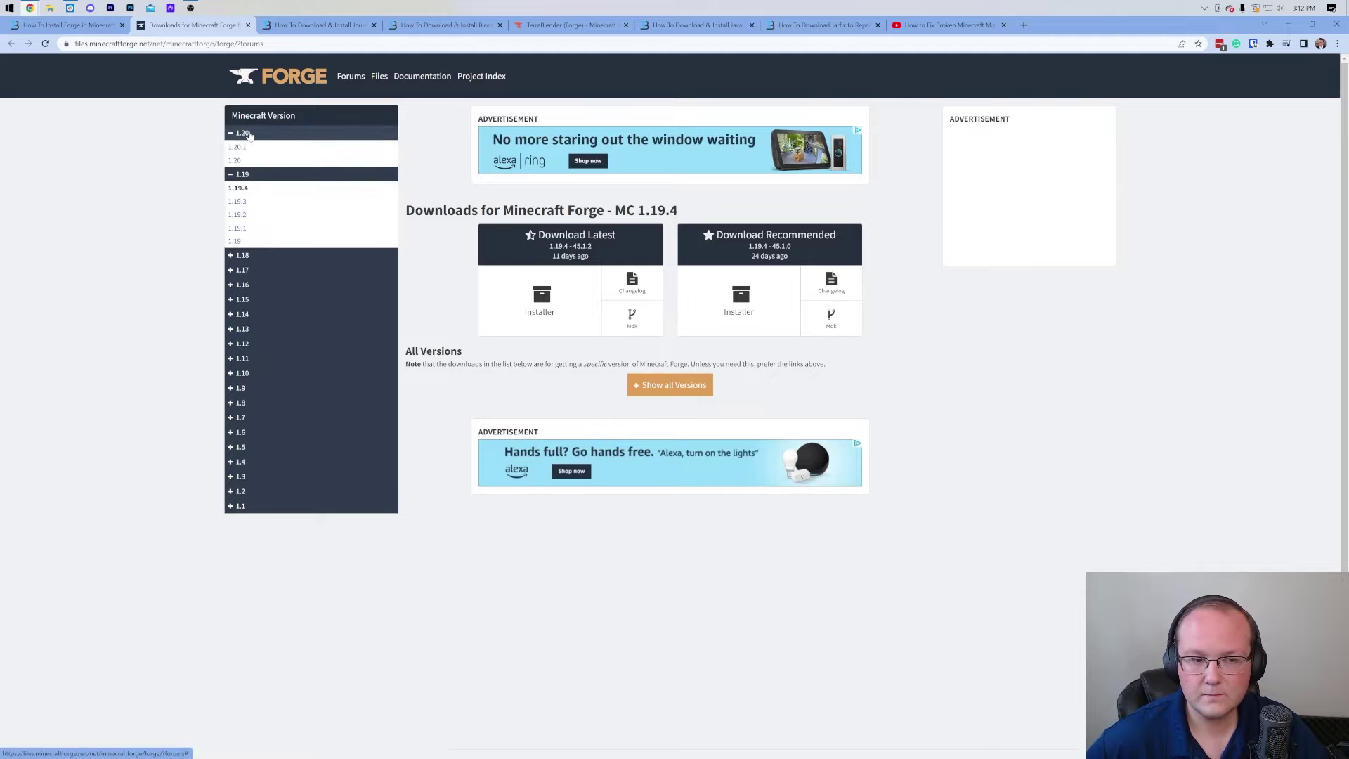
left_click(246, 134)
left_click(246, 133)
left_click(241, 149)
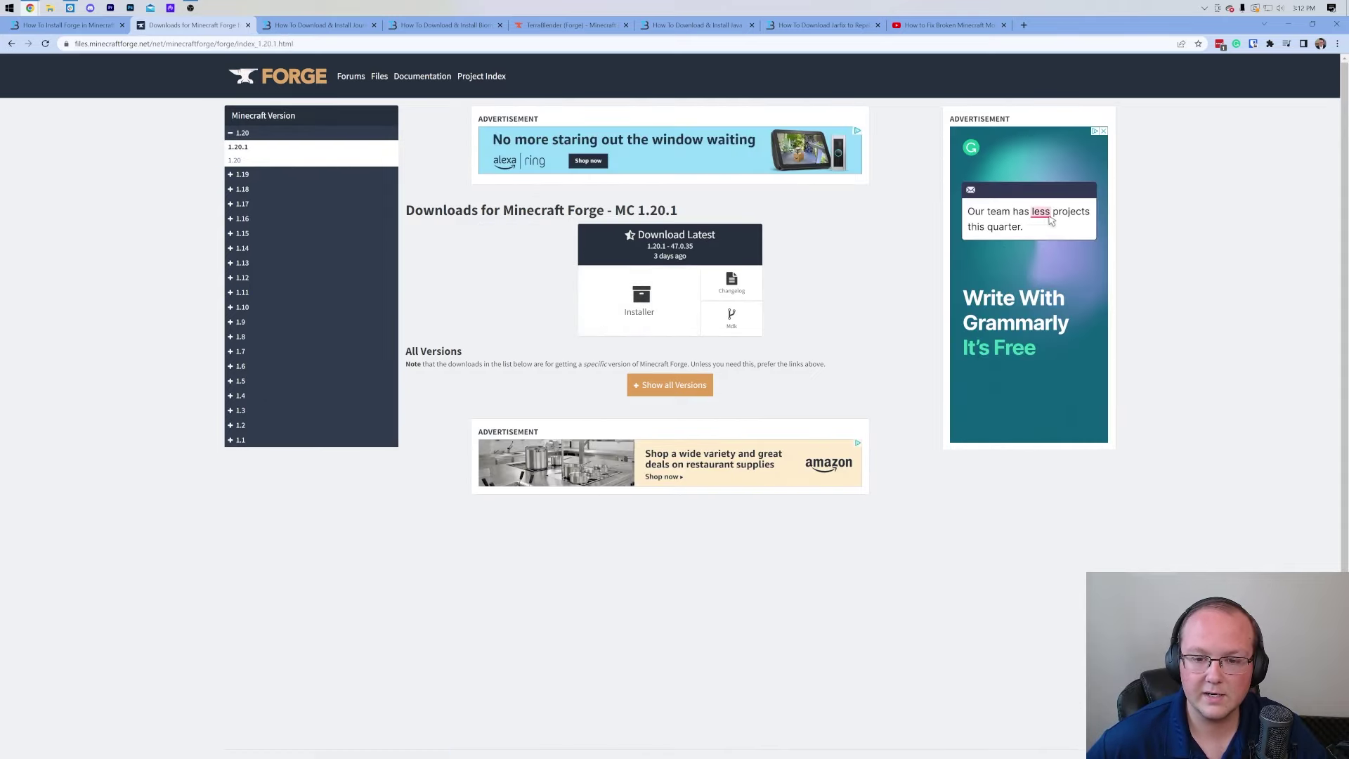
left_click(641, 299)
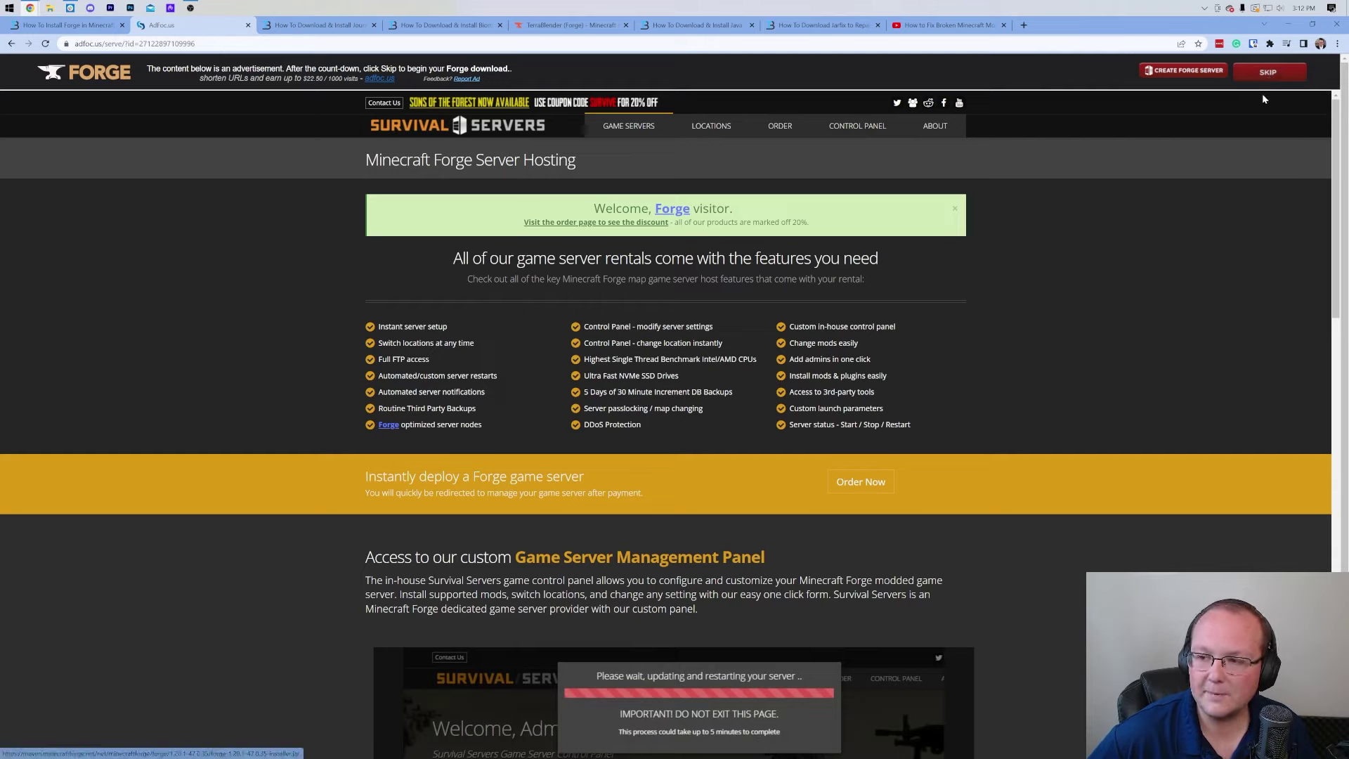
Step: Skip the adfoc.us ad so forge-1.20.1-47.0.35-installer.jar downloads
left_click(1268, 74)
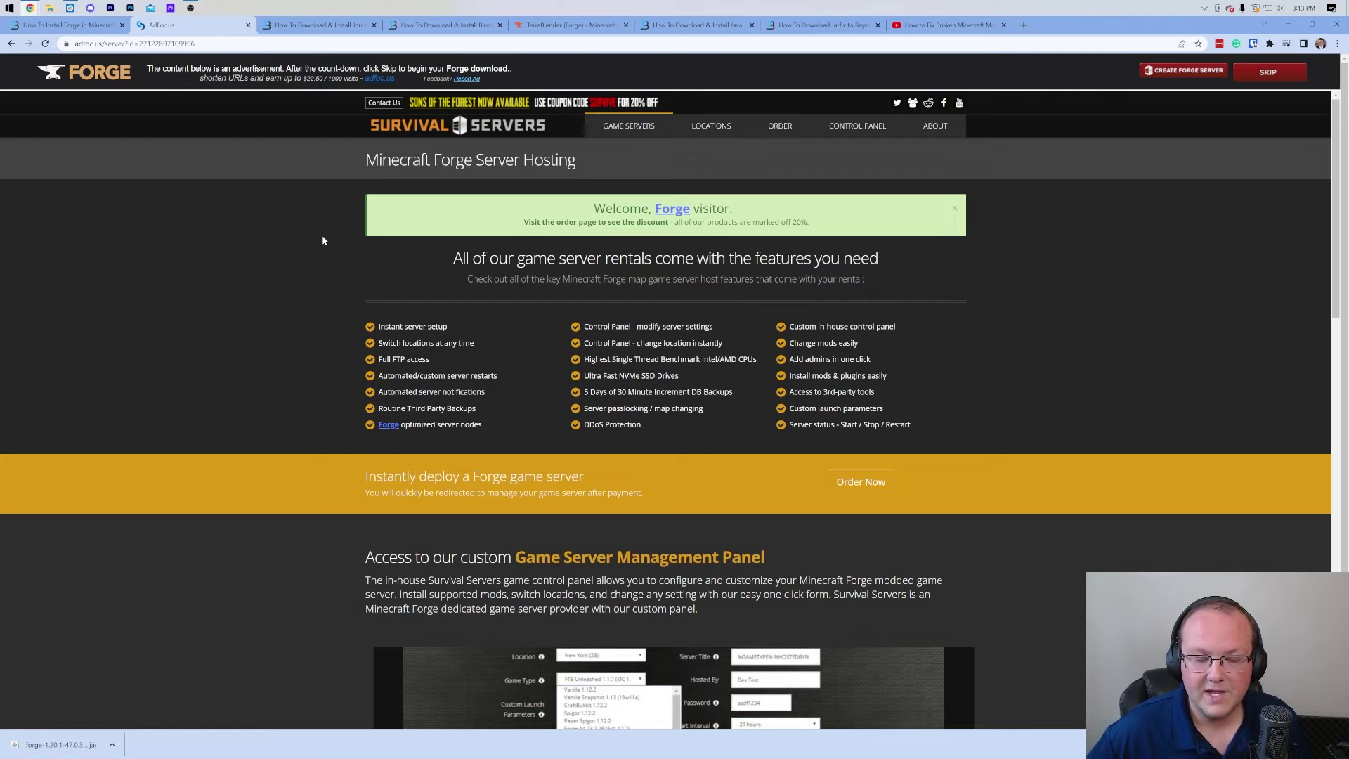
Step: Review the JourneyMap, Biomes O' Plenty and TerraBlender guides, then open JourneyMap on CurseForge
left_click(306, 30)
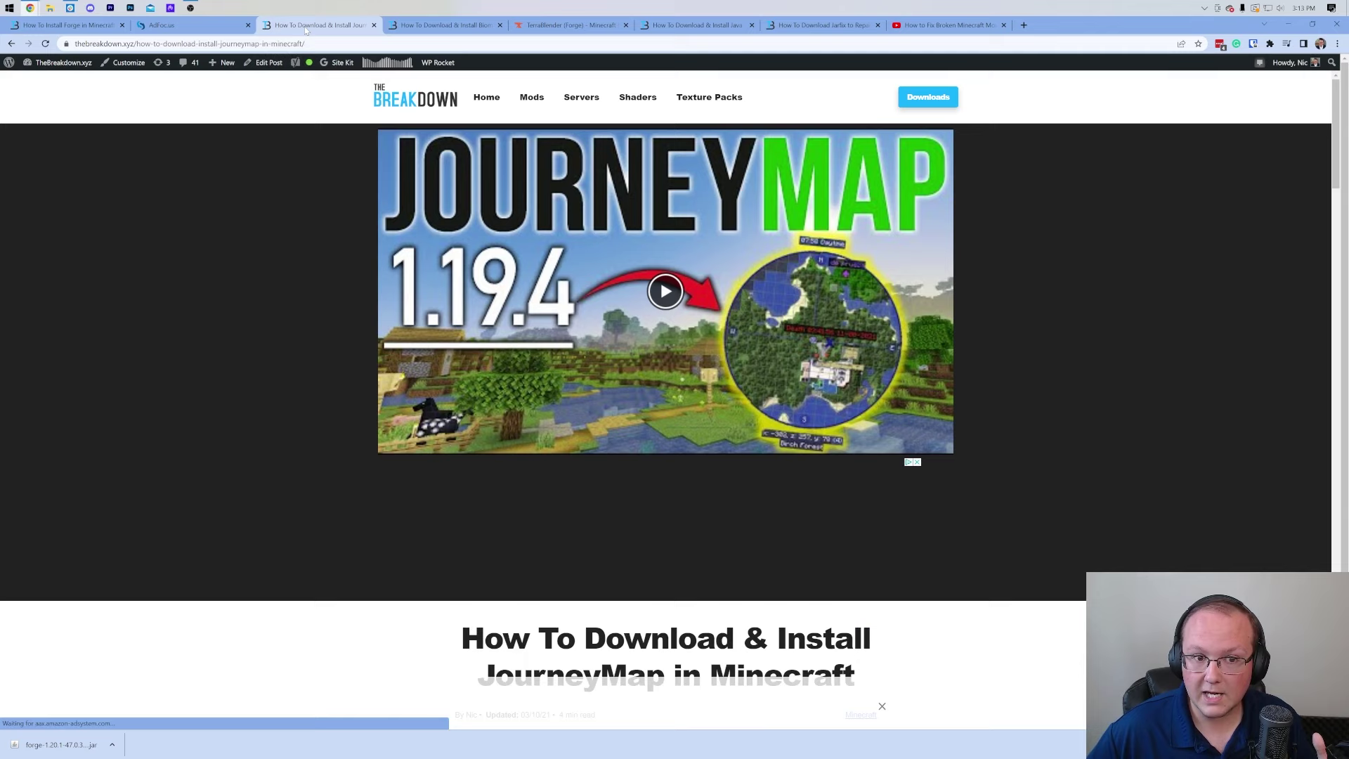
left_click(442, 26)
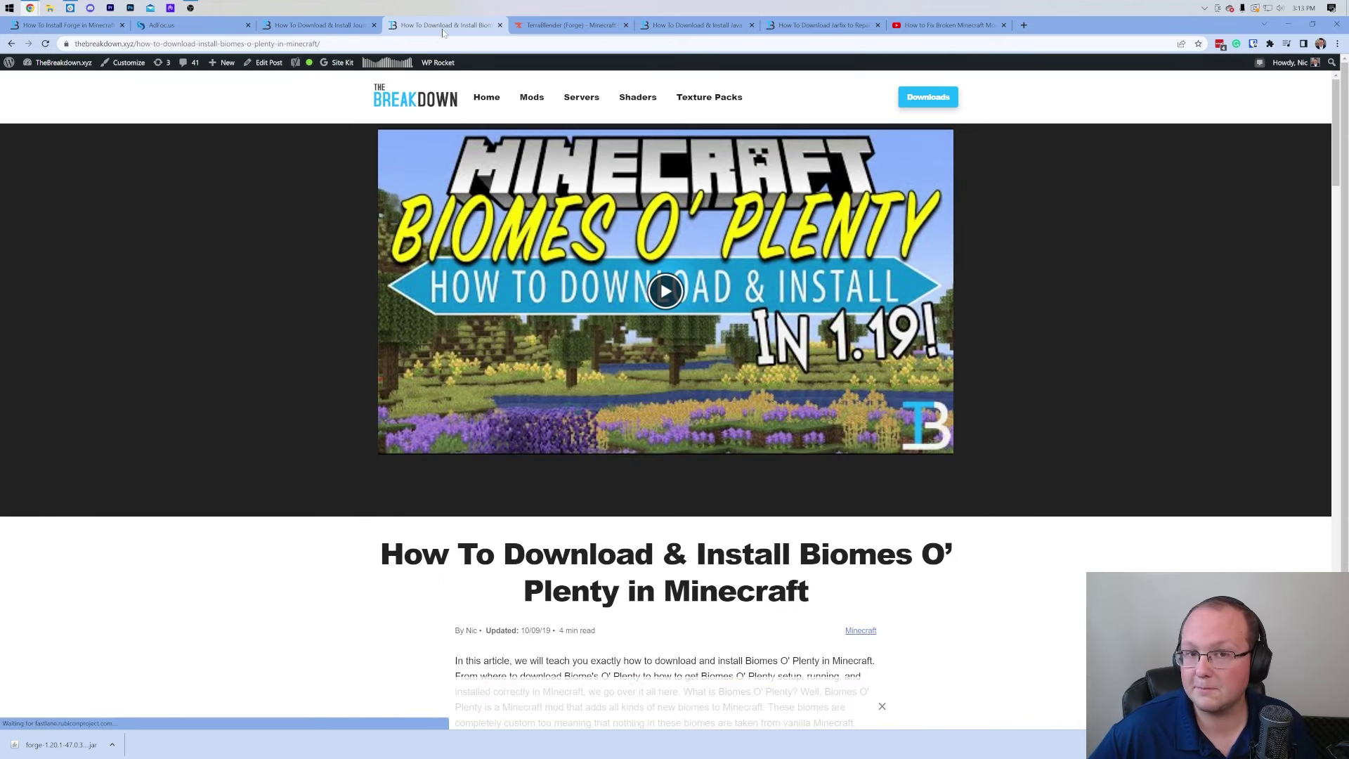
left_click(555, 27)
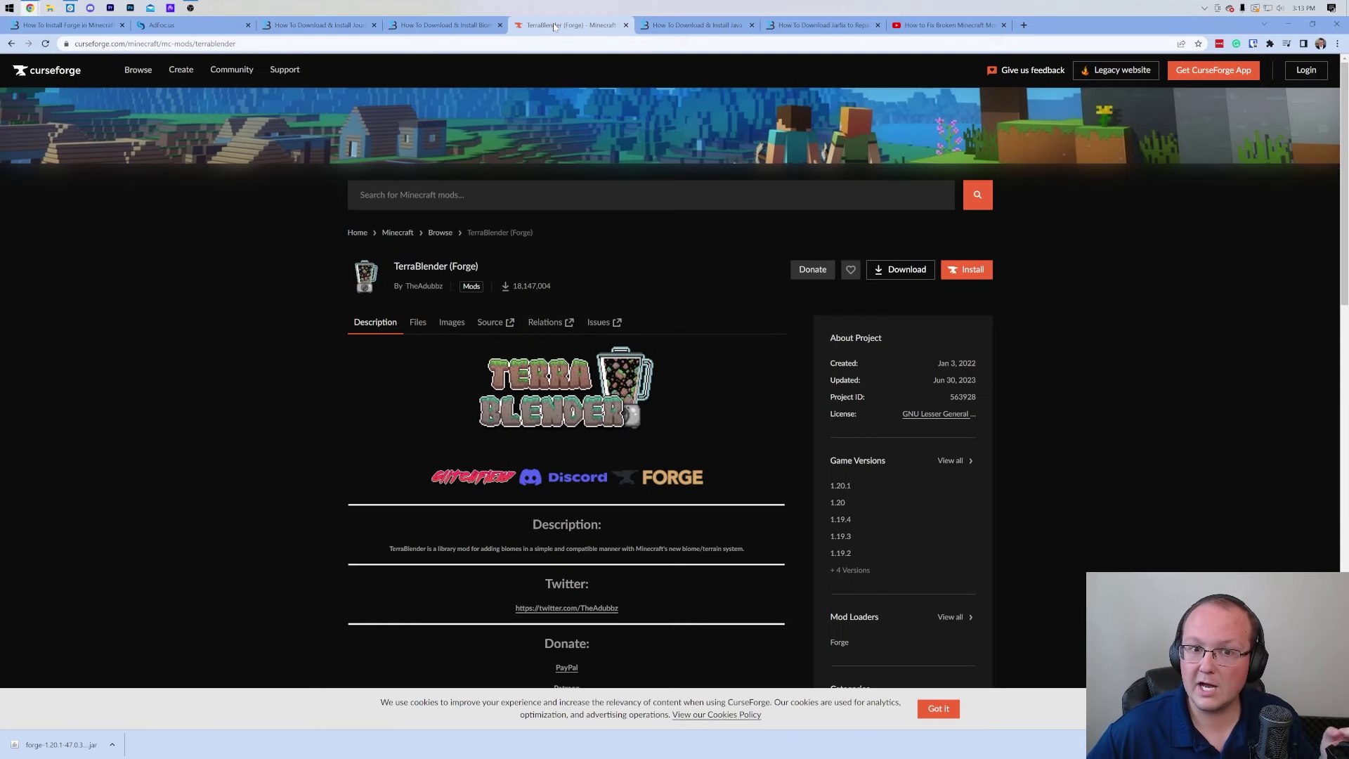
left_click(322, 26)
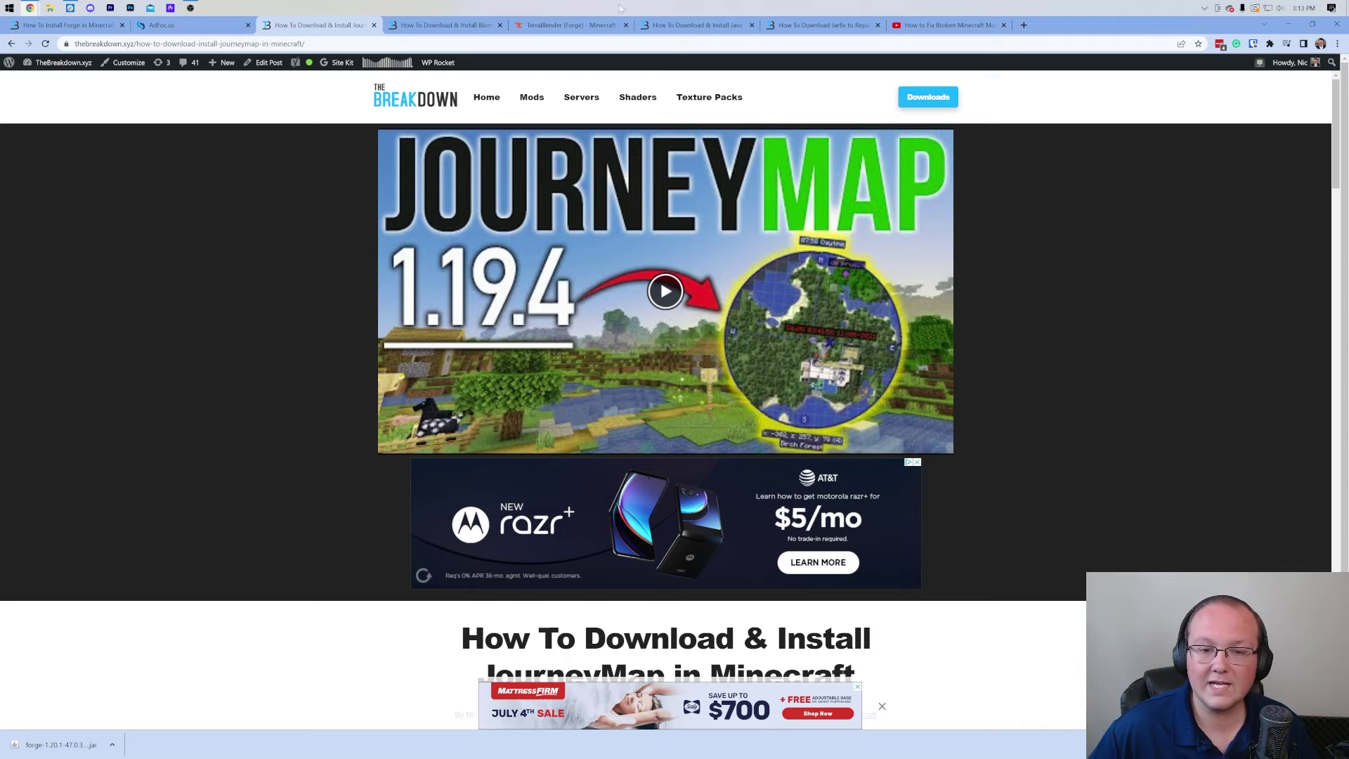
scroll(1041, 292, "down", 7)
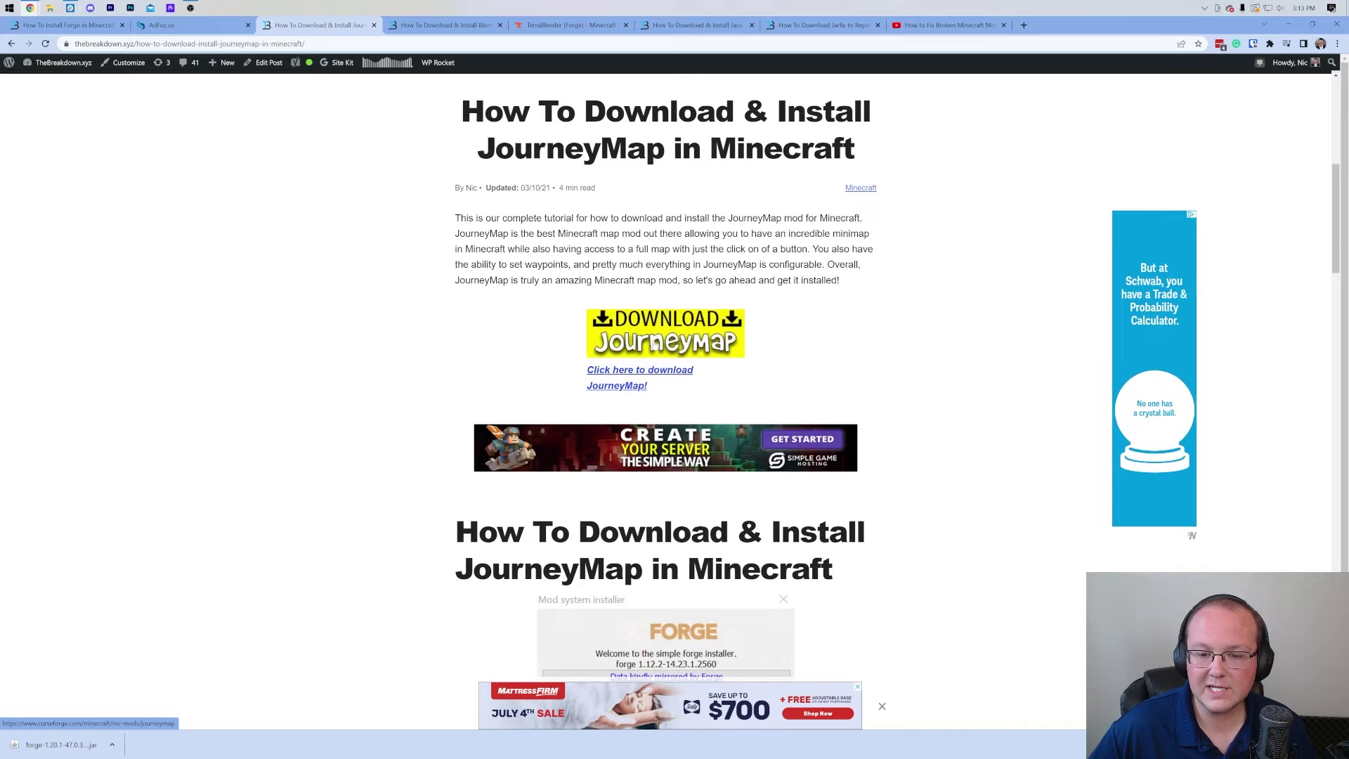
left_click(636, 385)
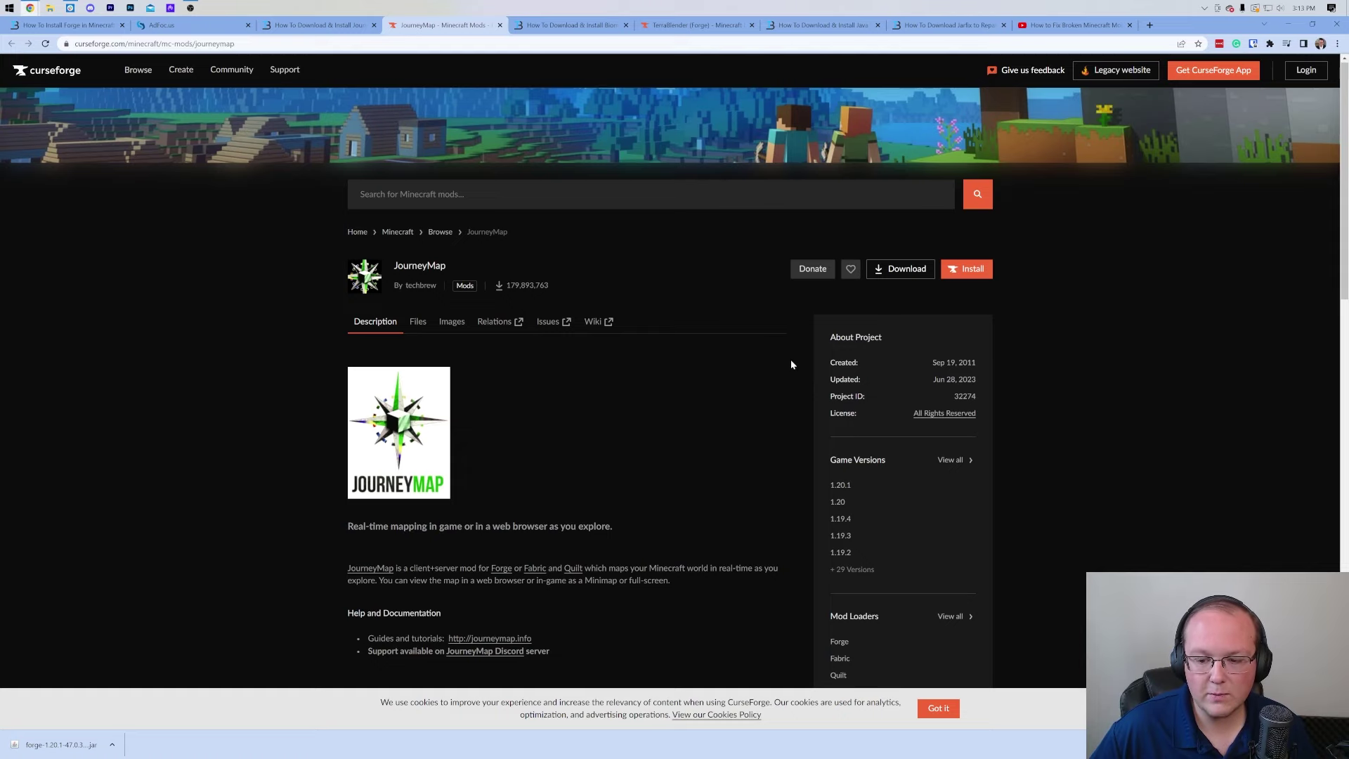
Step: Download journeymap-1.20.1-5.9.10-forge from JourneyMap's Files list on CurseForge
scroll(791, 360, "down", 1)
left_click(406, 220)
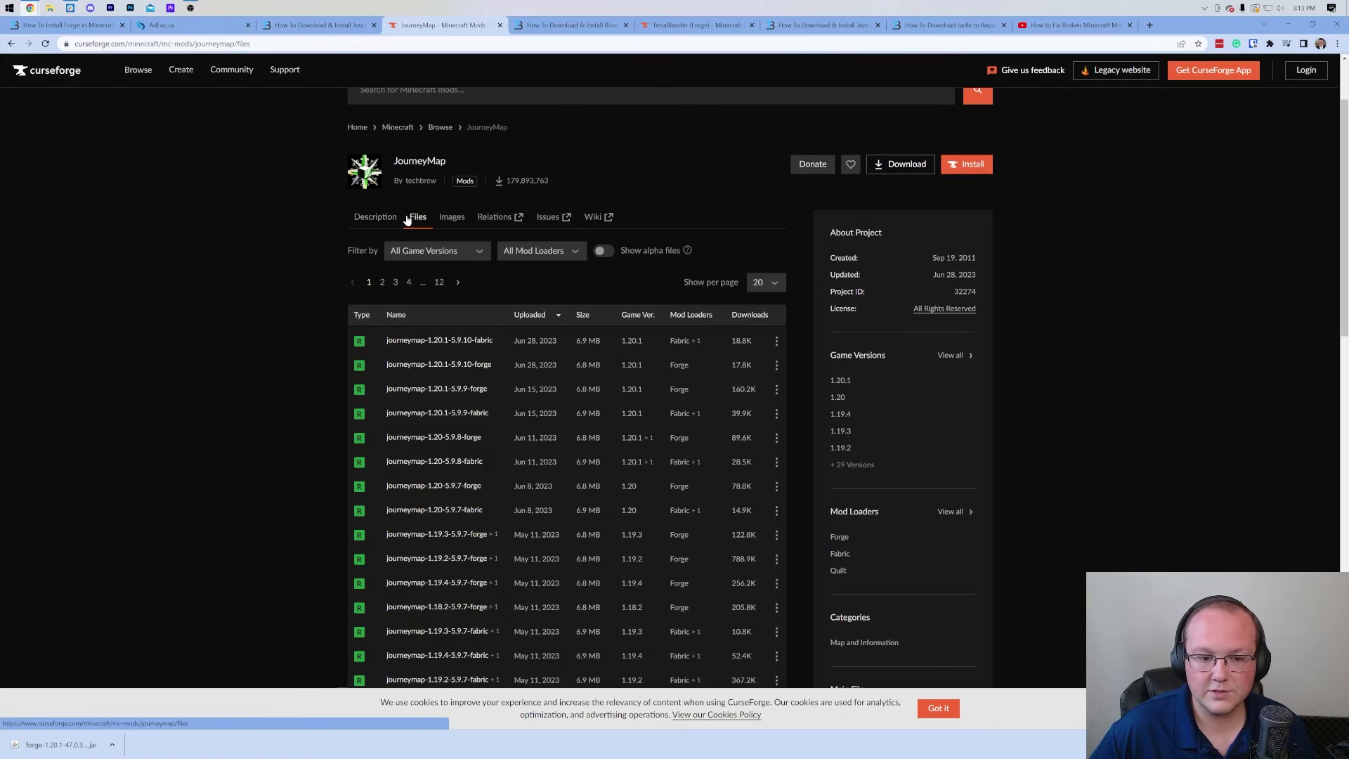
scroll(450, 216, "down", 2)
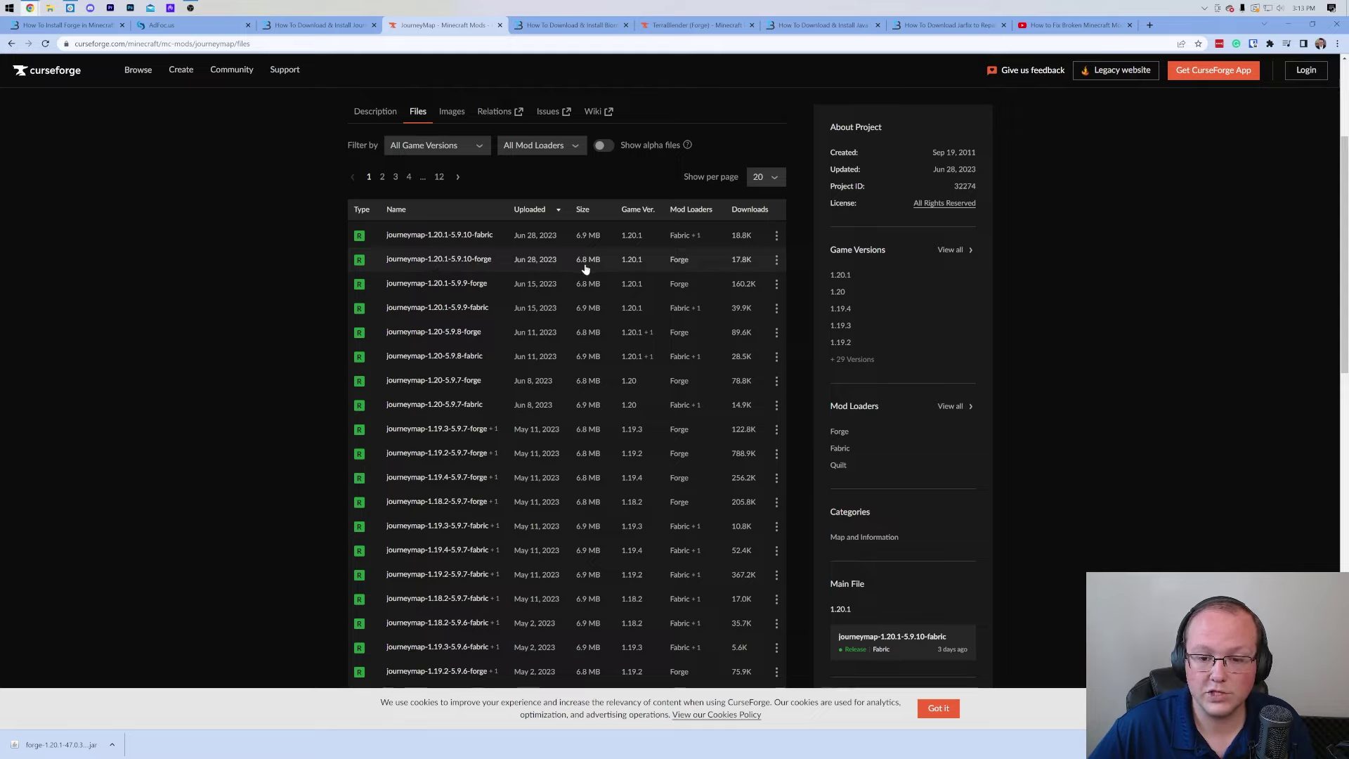
left_click(775, 261)
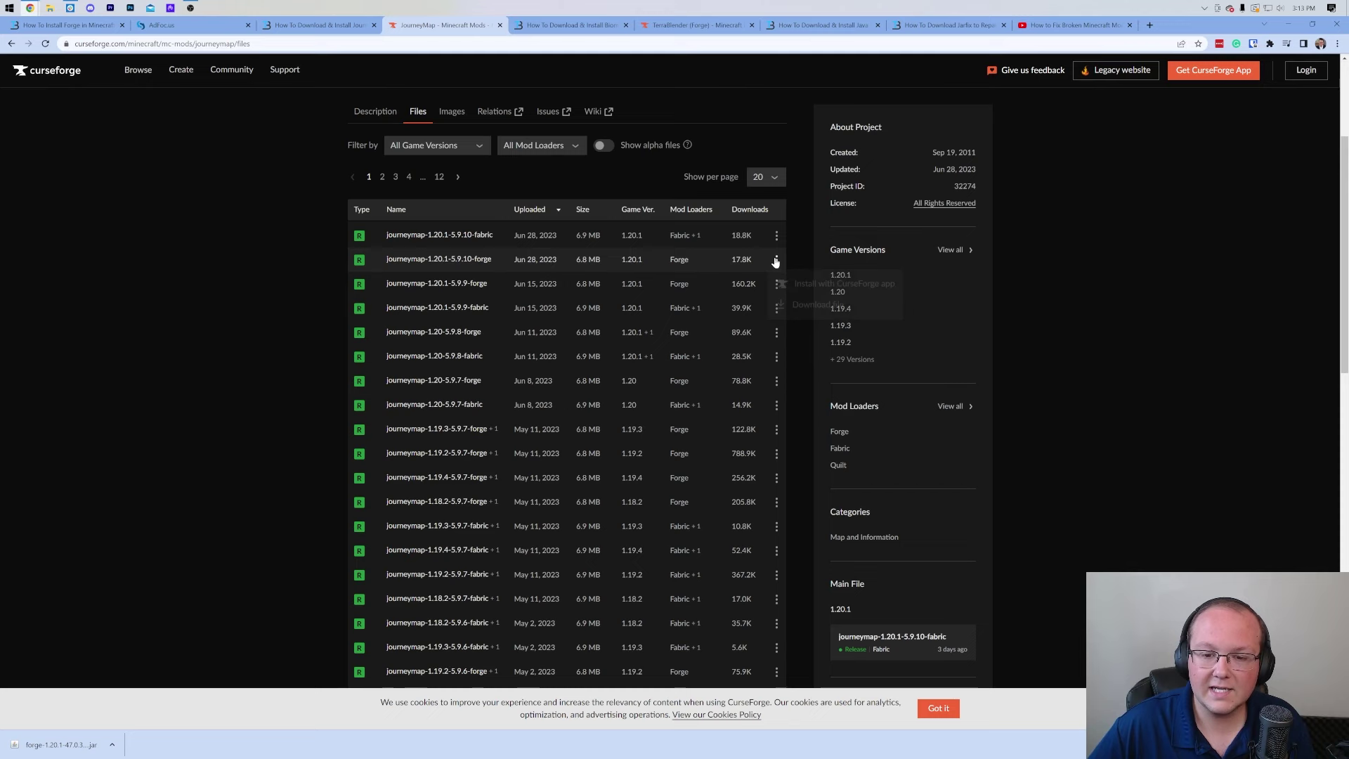
left_click(797, 307)
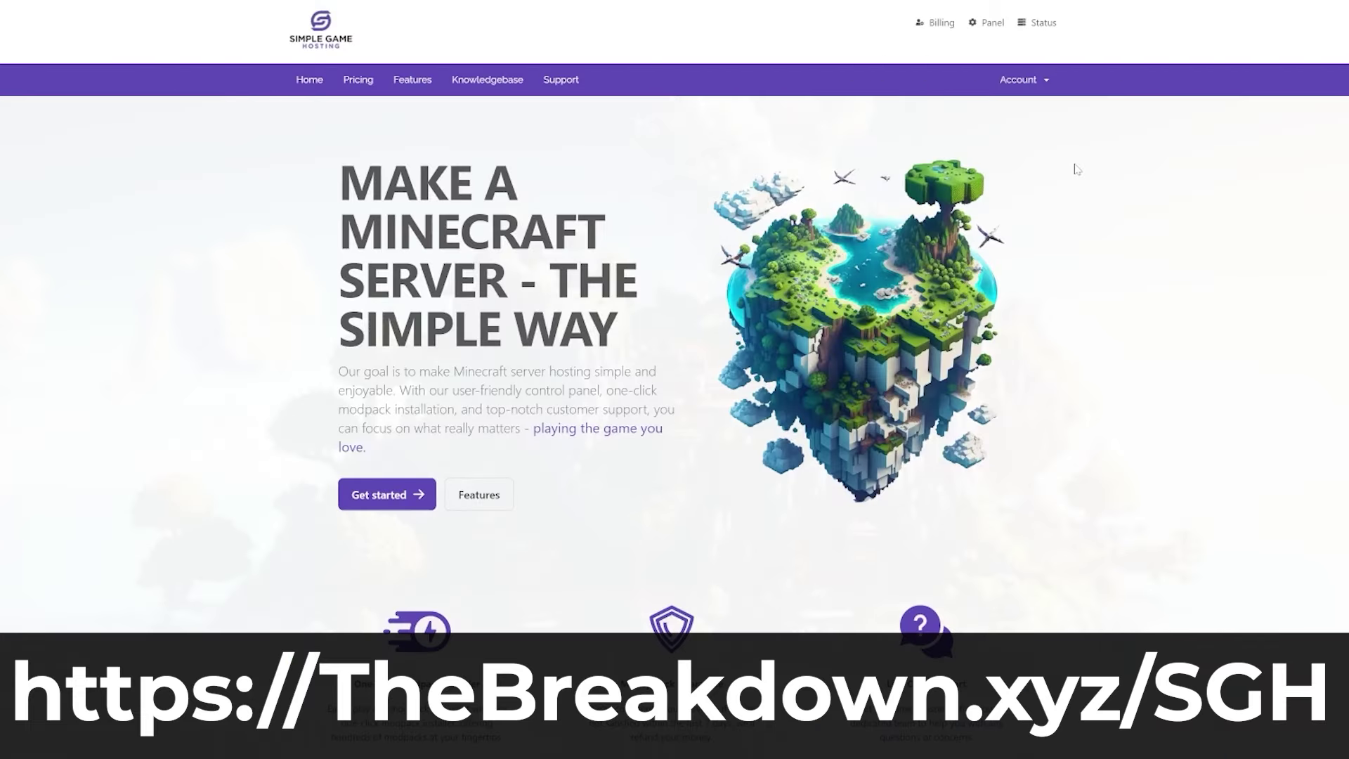
scroll(1075, 169, "down", 5)
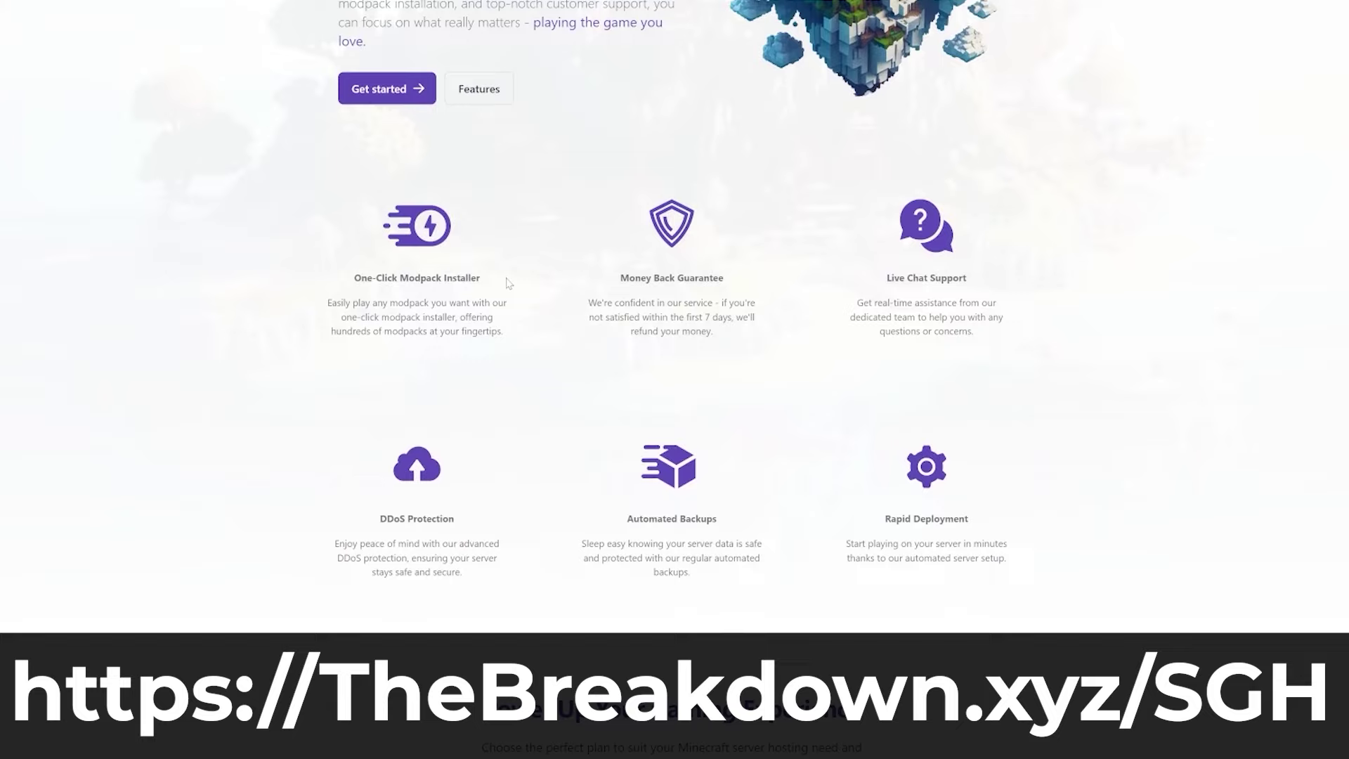
left_click_drag(509, 283, 352, 280)
left_click(280, 361)
left_click_drag(380, 523, 449, 520)
left_click(575, 525)
mouse_move(874, 282)
left_mouse_down()
mouse_move(963, 304)
mouse_move(969, 282)
left_mouse_up()
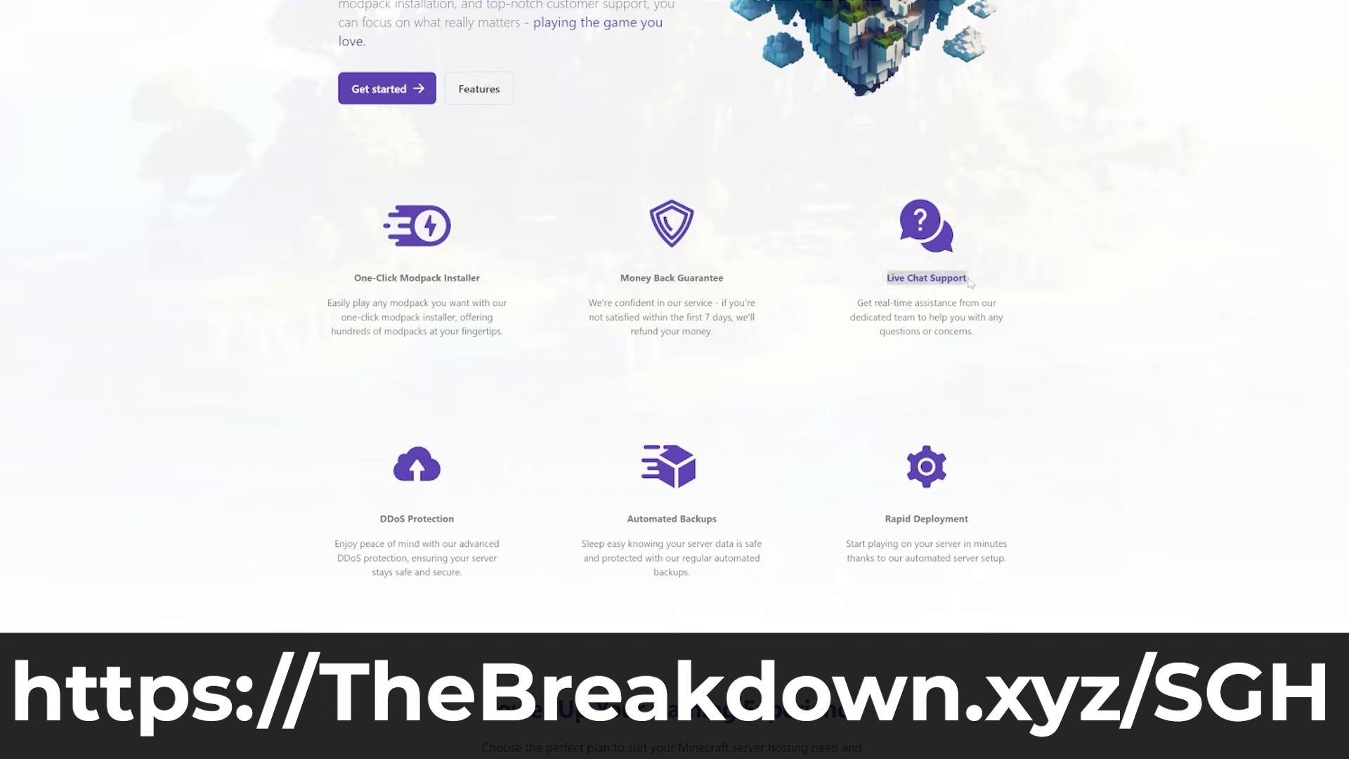
left_click(924, 181)
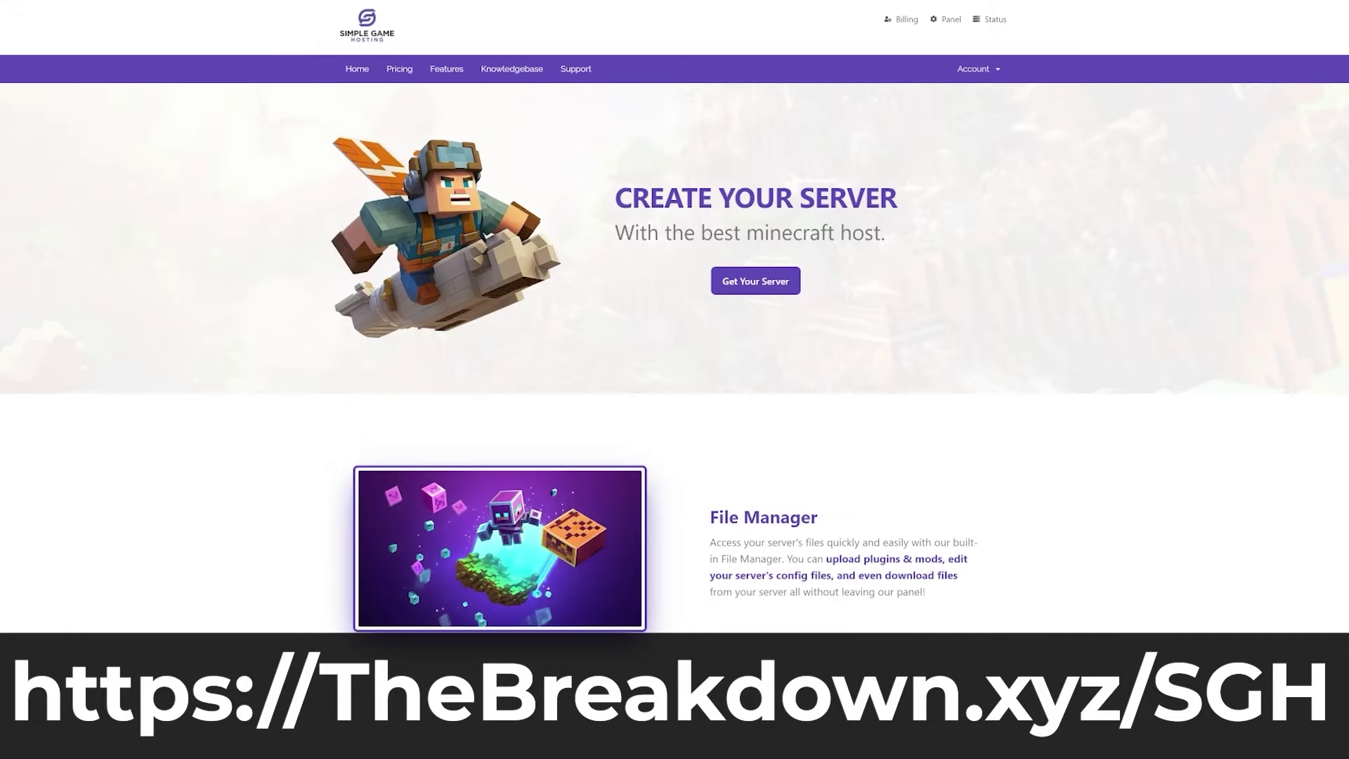
left_click_drag(605, 238, 864, 238)
left_click(908, 271)
scroll(936, 328, "down", 5)
scroll(937, 325, "down", 6)
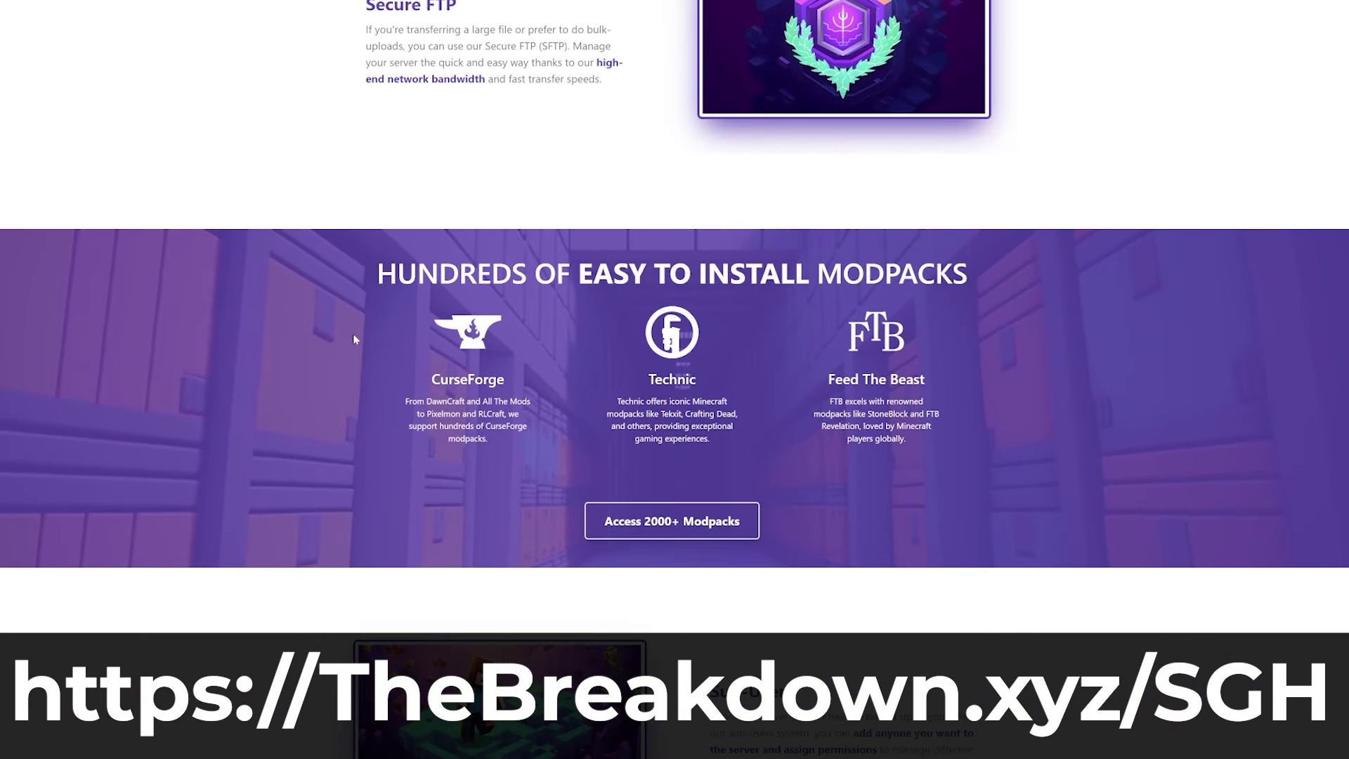
scroll(492, 450, "down", 1)
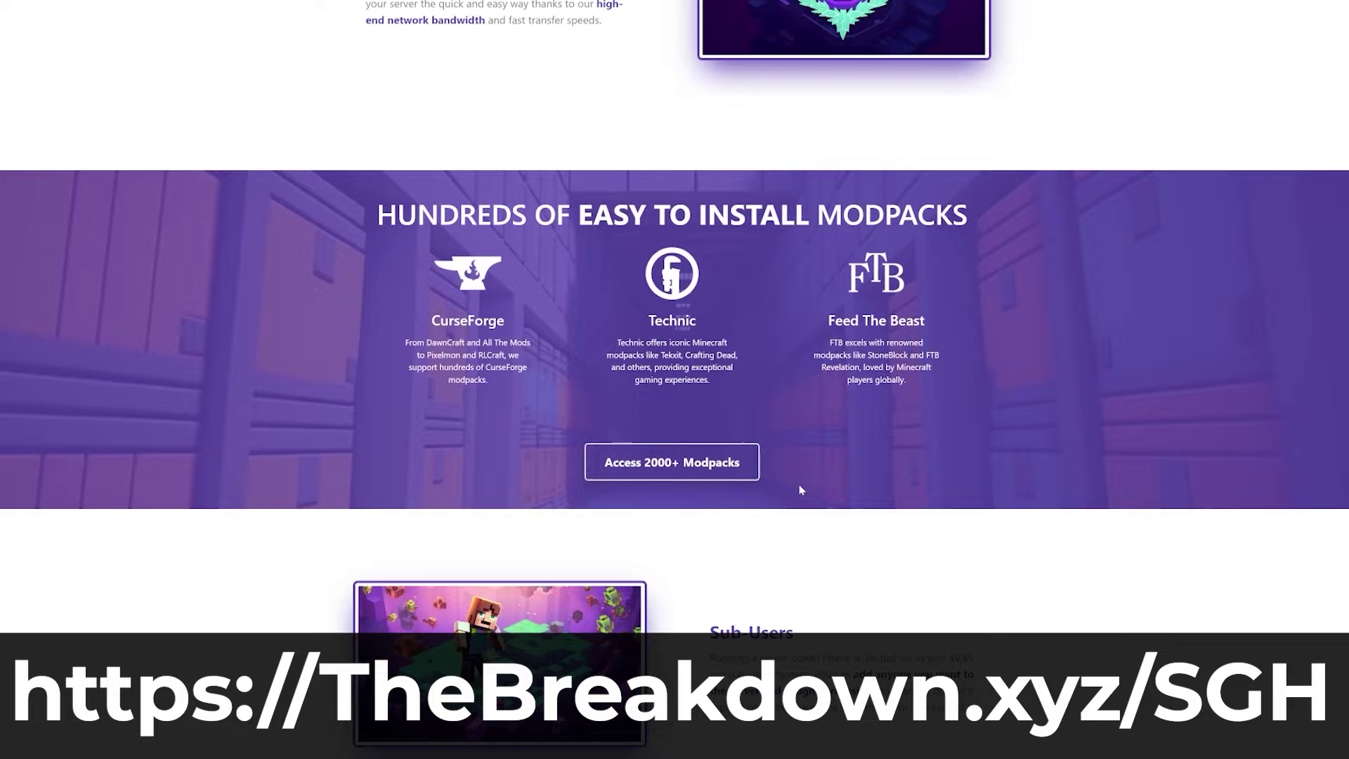
scroll(726, 473, "down", 8)
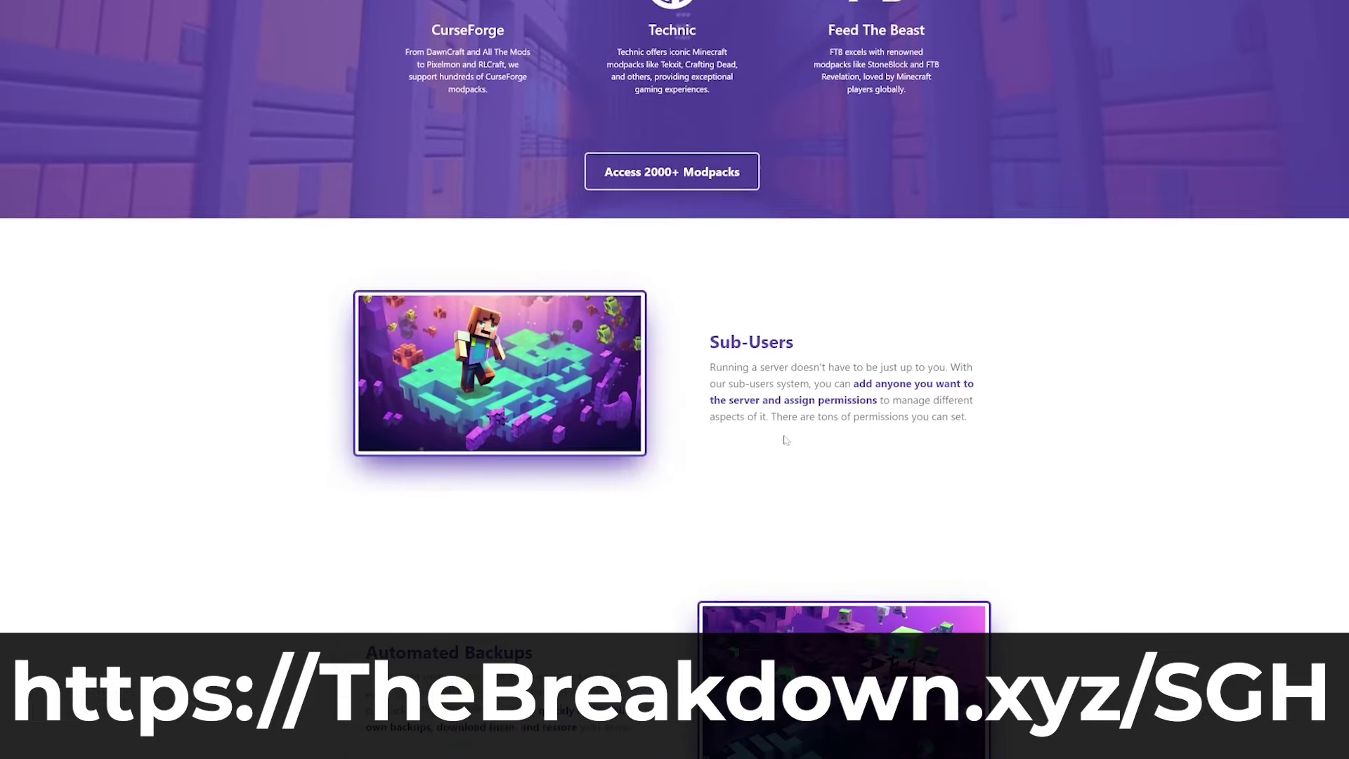
scroll(785, 431, "down", 6)
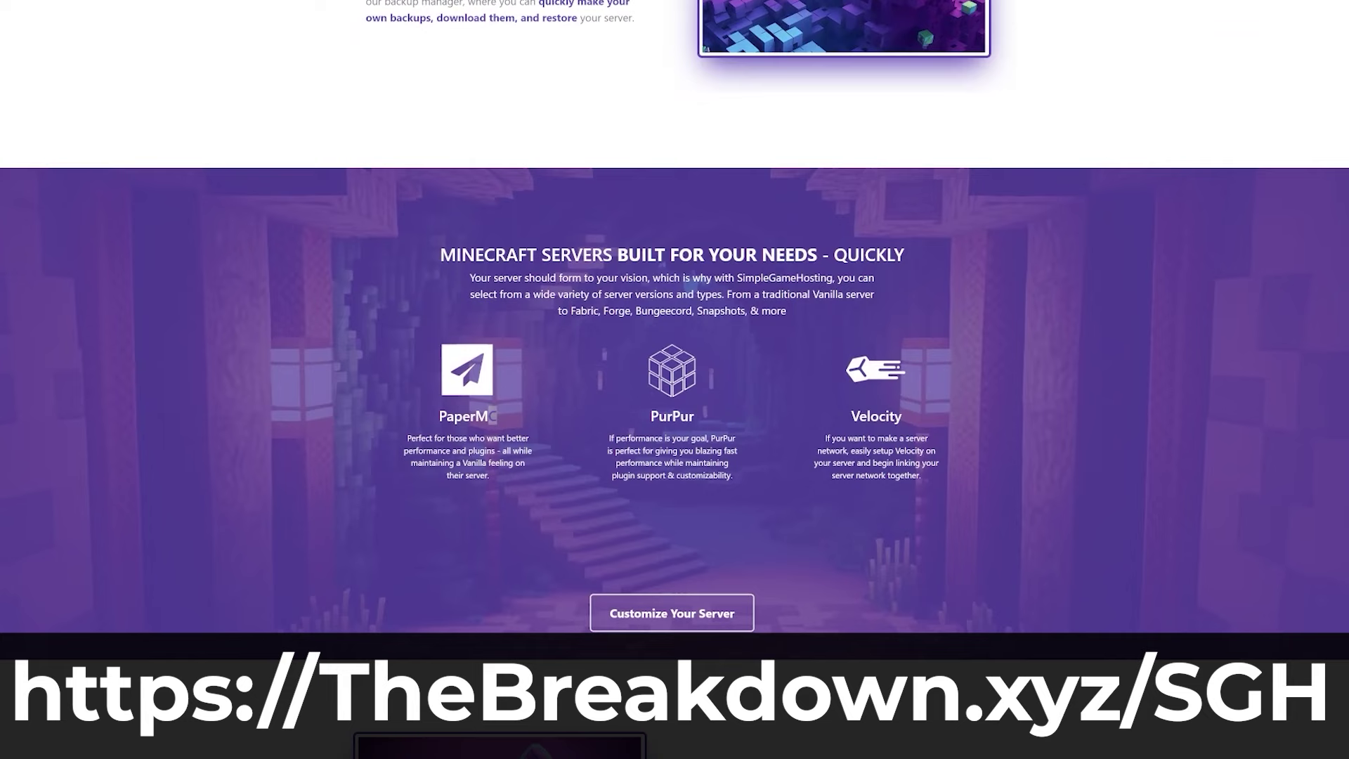
left_click_drag(497, 416, 447, 416)
left_click_drag(639, 422, 699, 424)
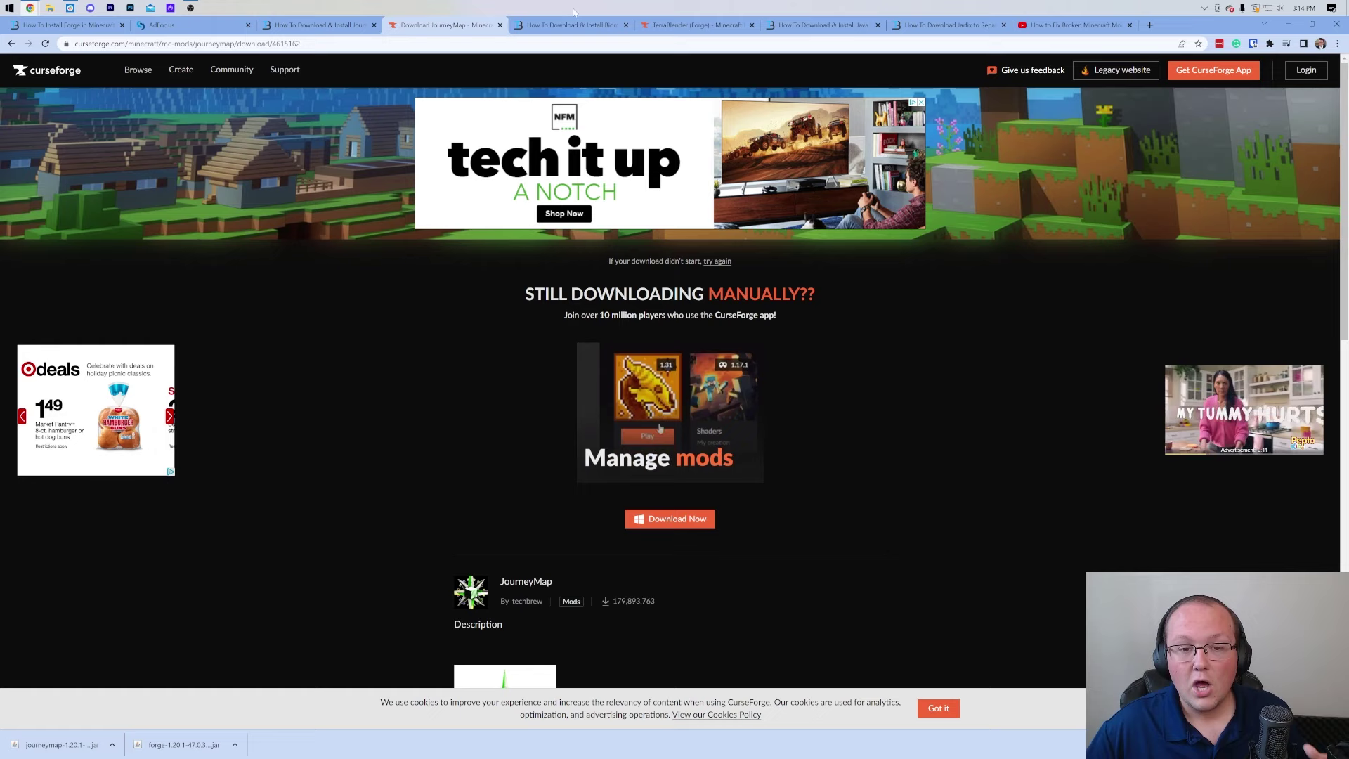
Step: Download the newest 1.20.1 Forge file of Biomes O' Plenty from CurseForge
left_click(573, 24)
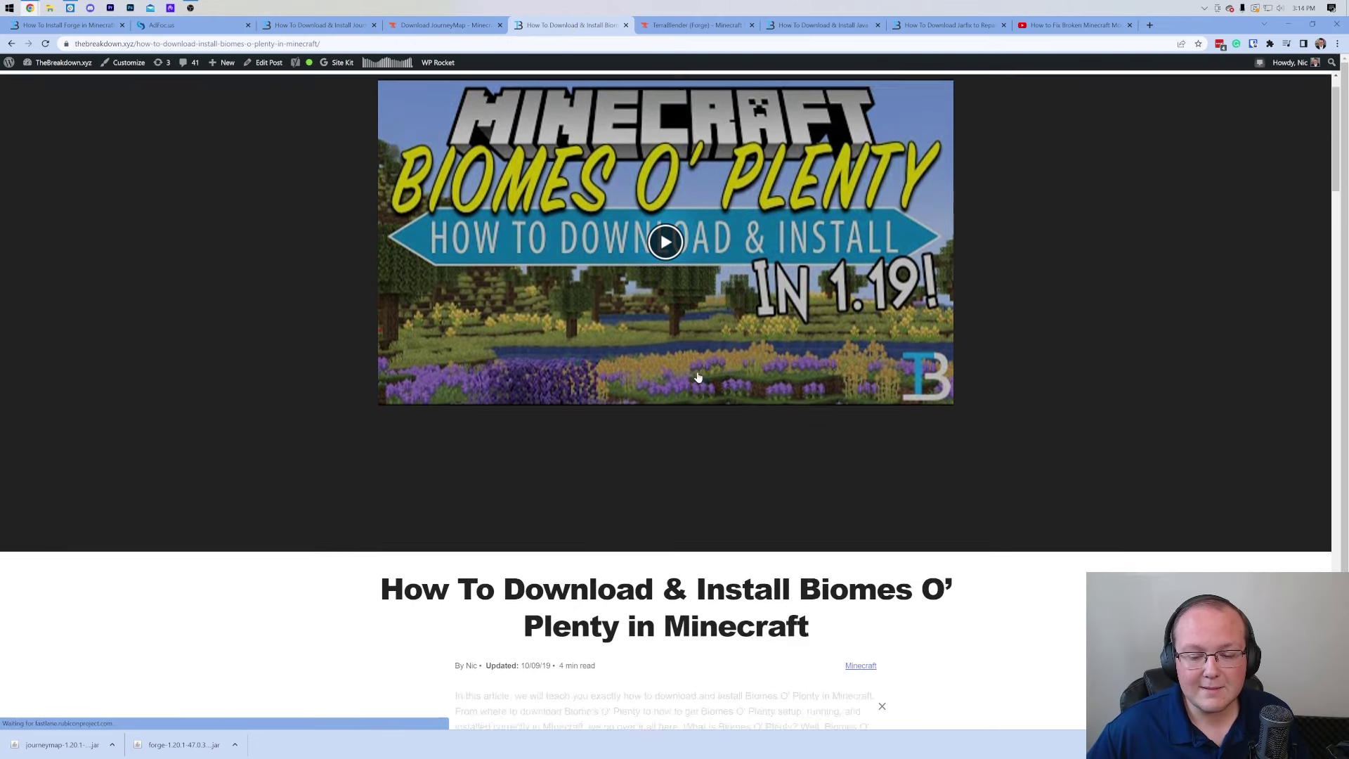
scroll(698, 377, "down", 6)
left_click(665, 420)
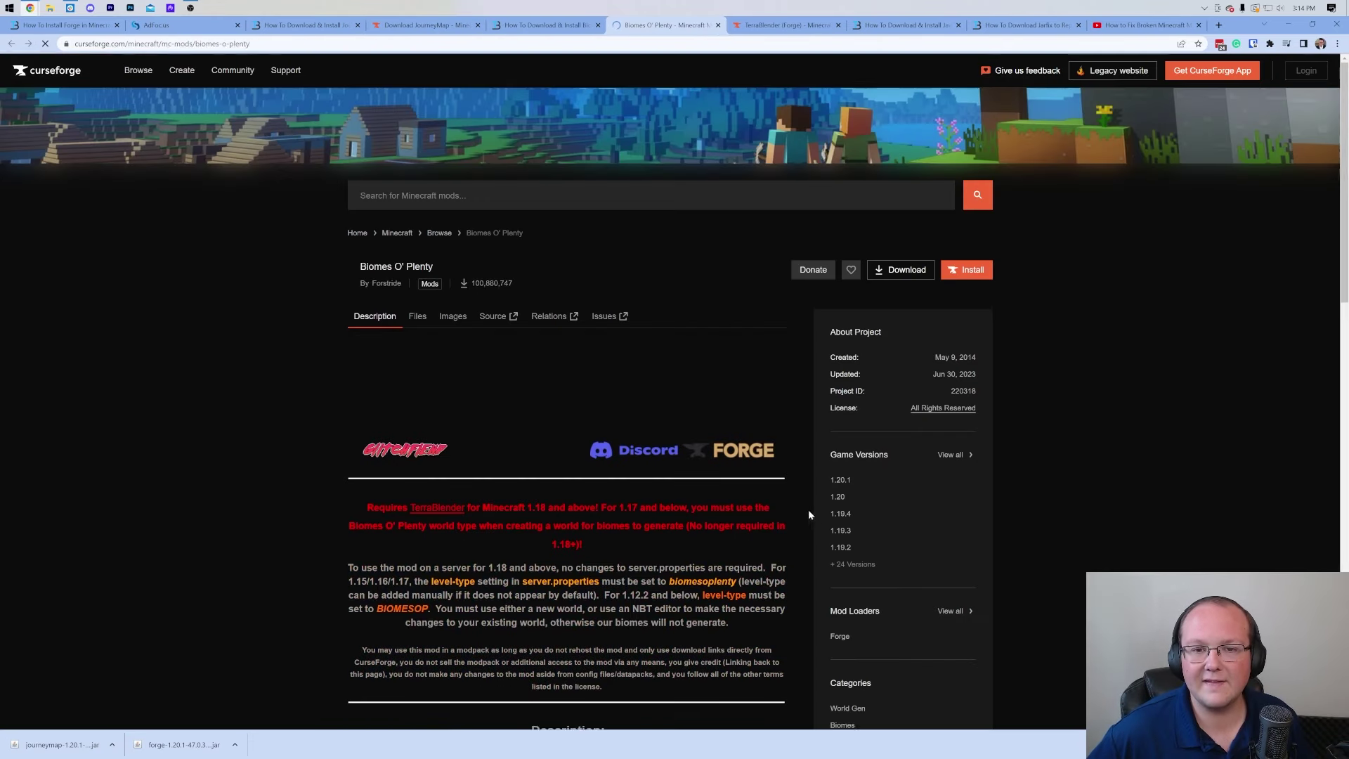
left_click(418, 323)
scroll(423, 326, "down", 2)
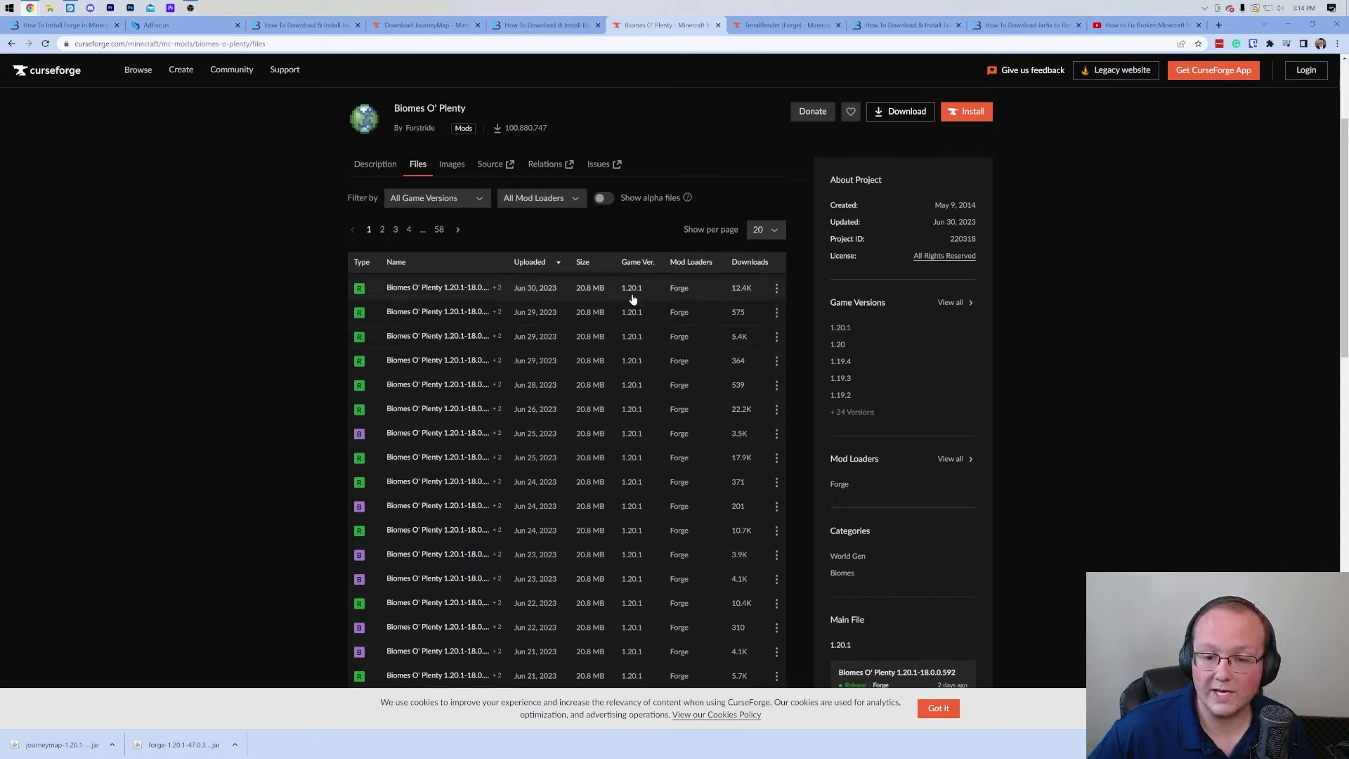
left_click(776, 291)
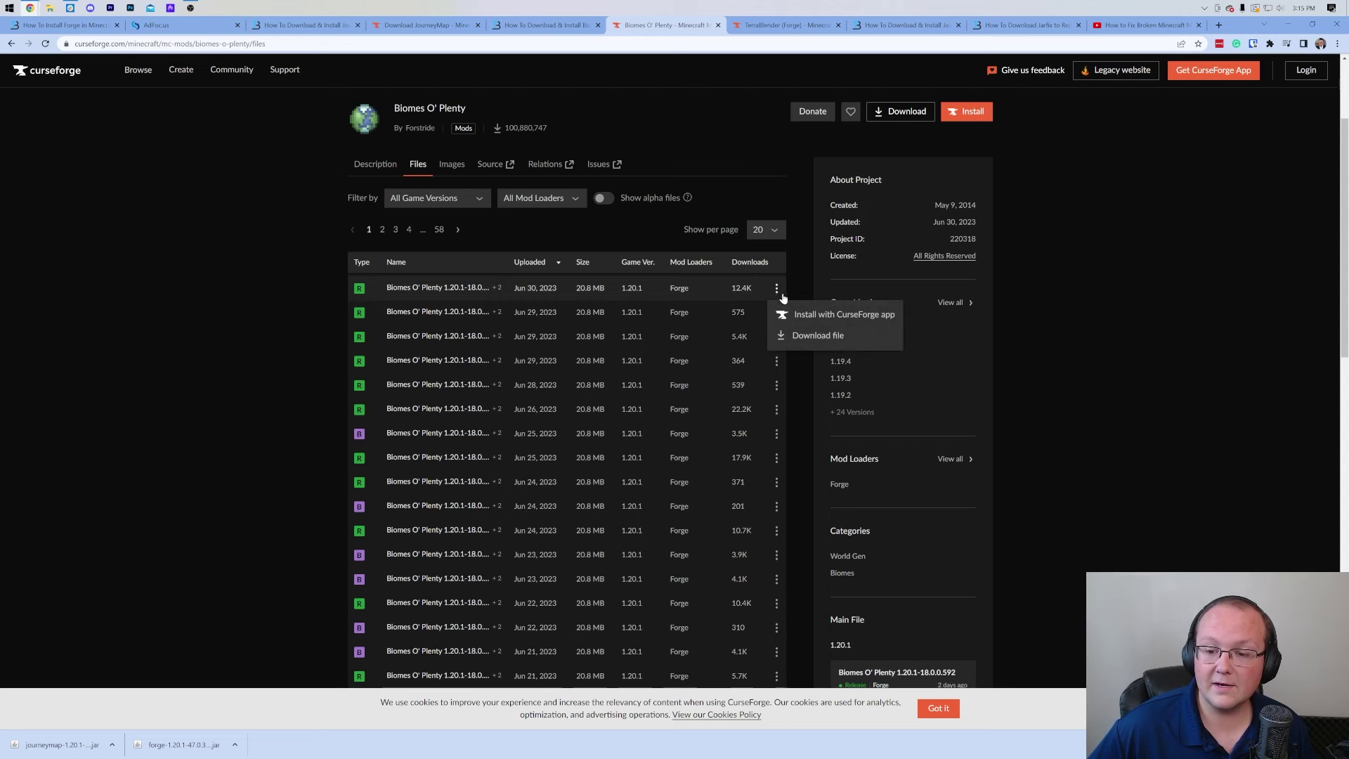
left_click(796, 336)
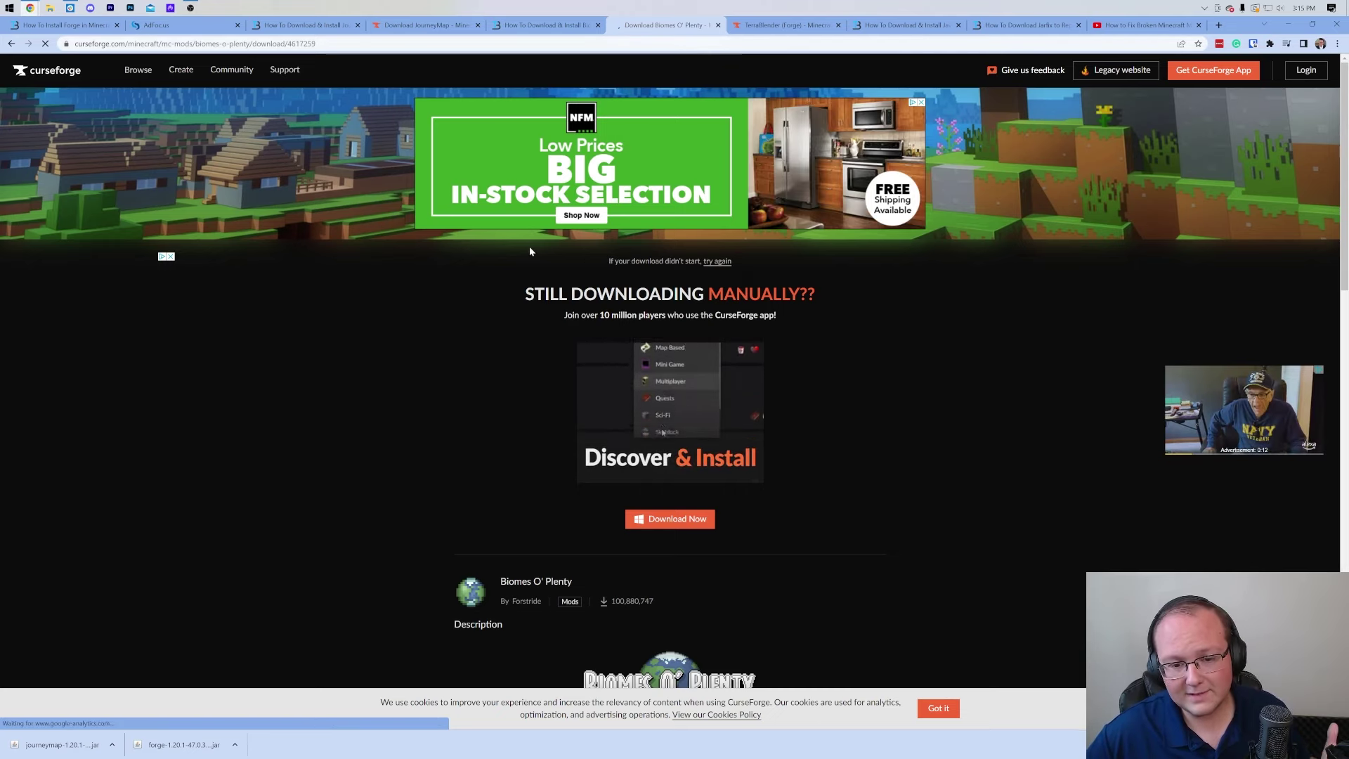
Step: Check the Biomes O' Plenty description for its Requires TerraBlender note
key("alt+Left")
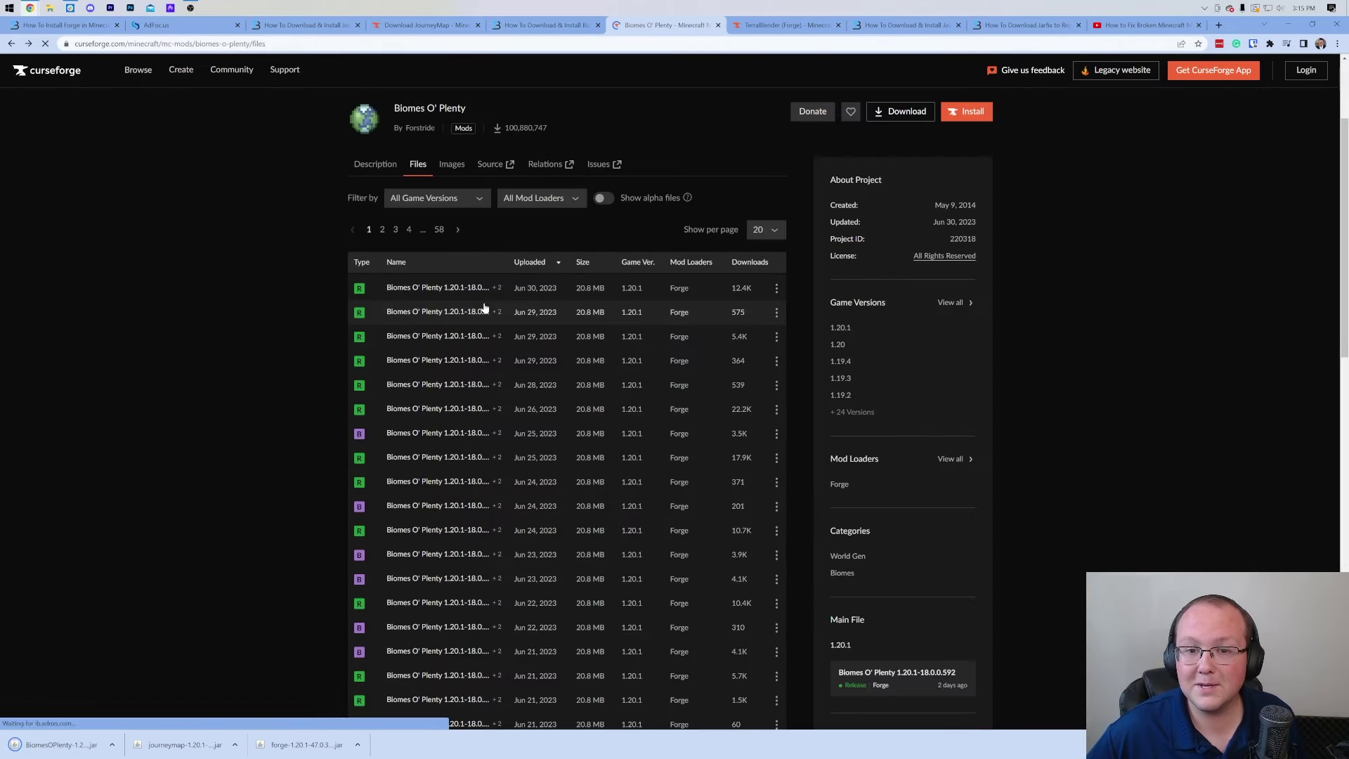
left_click(353, 165)
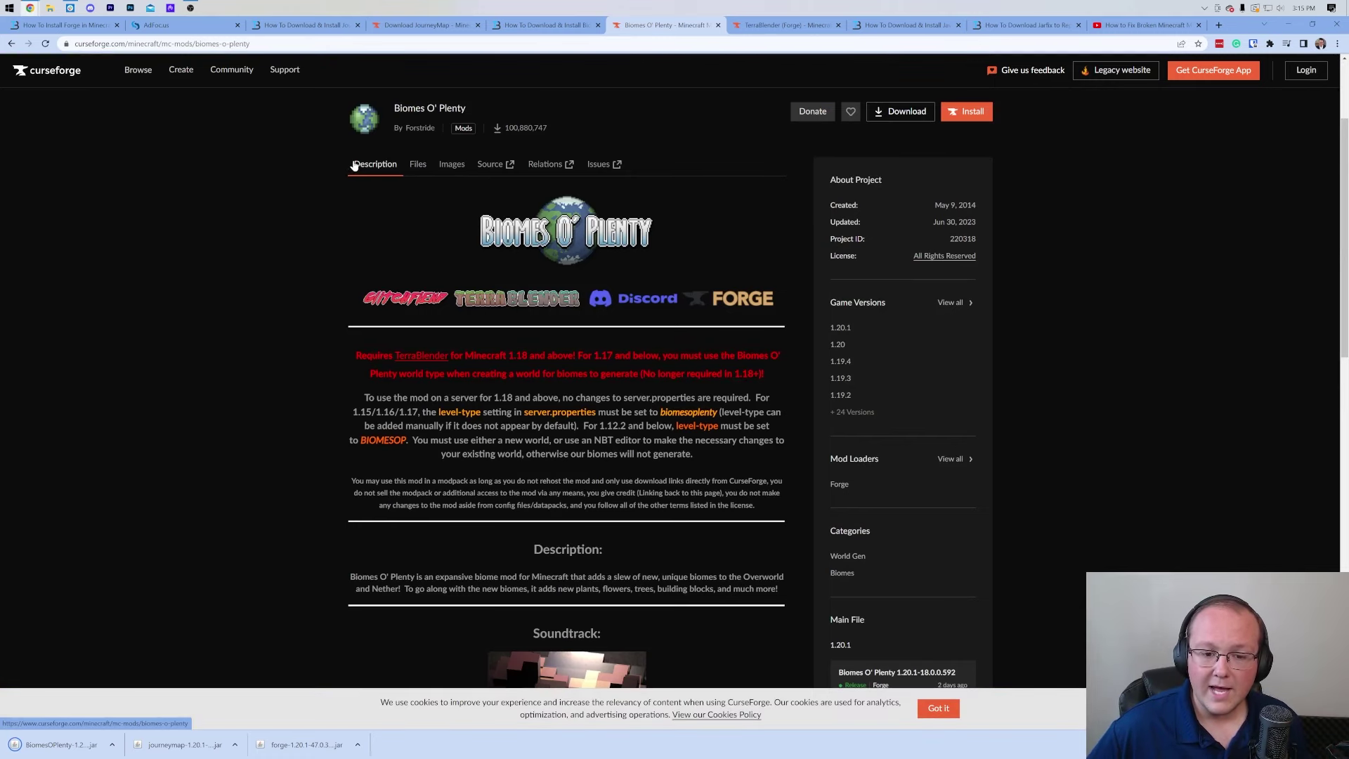
left_click_drag(352, 355, 459, 356)
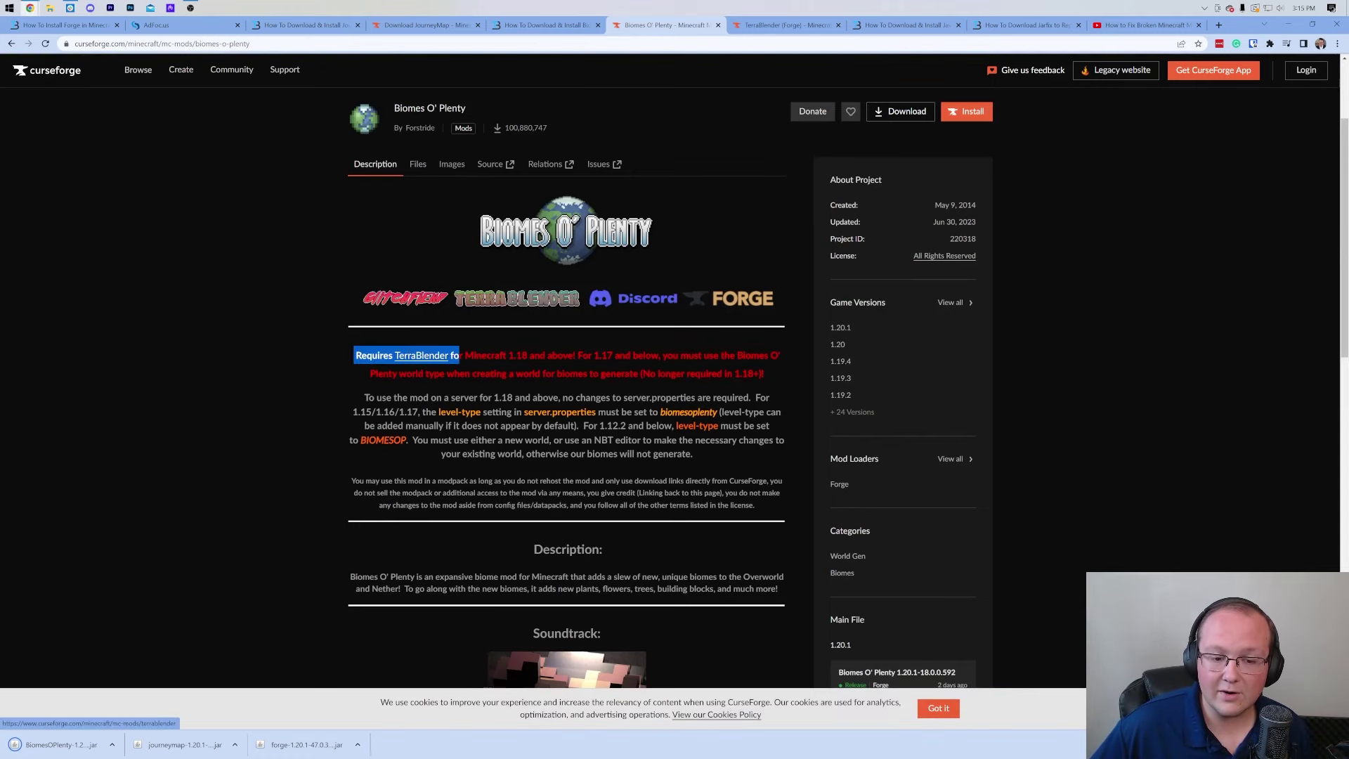
left_click(640, 304)
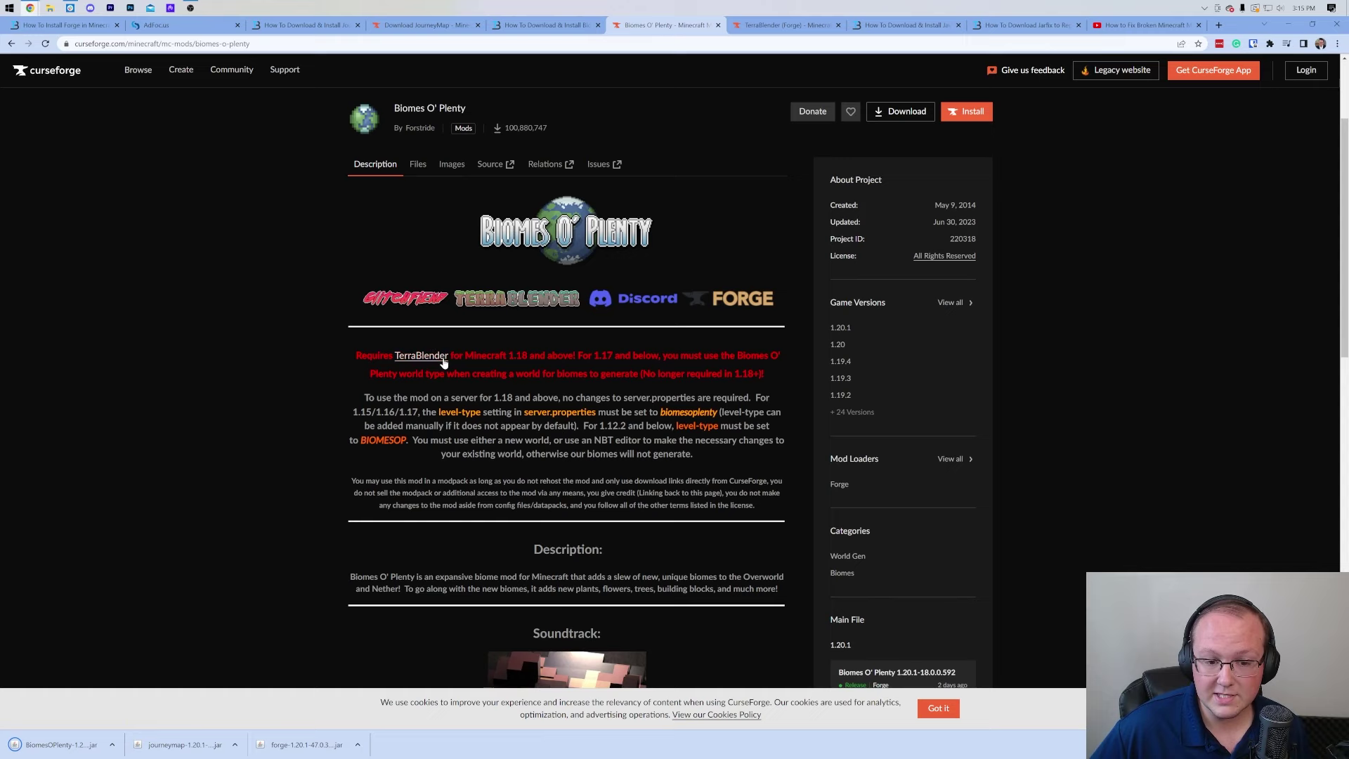
scroll(444, 362, "down", 4)
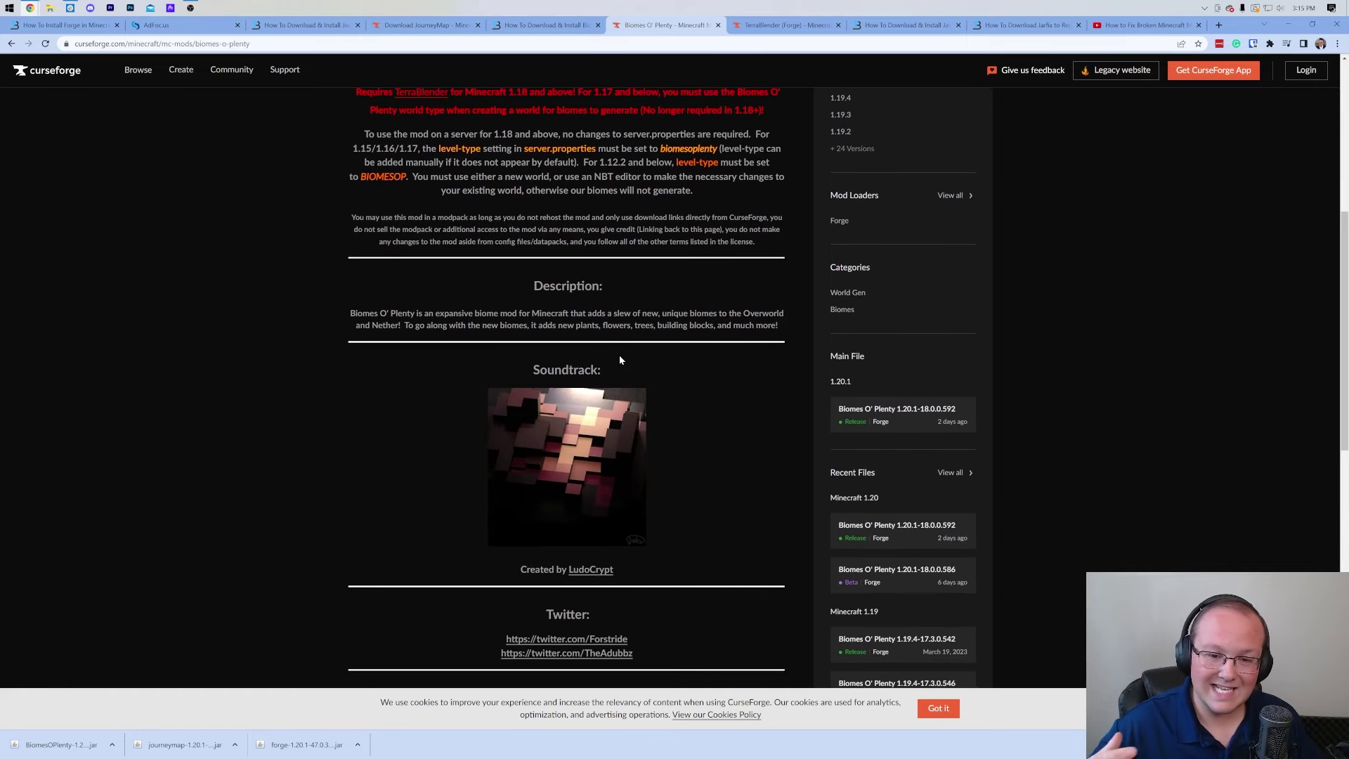
scroll(620, 360, "up", 6)
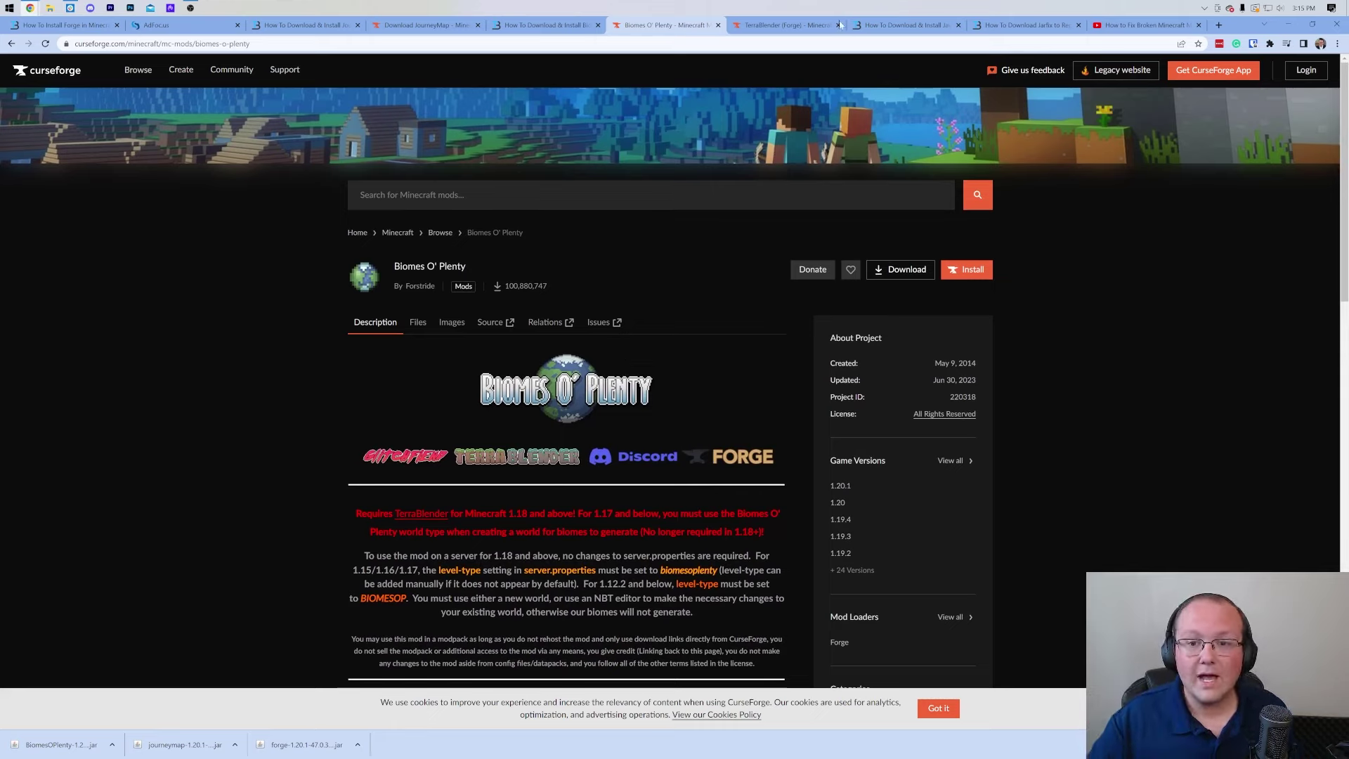
Step: Download the 1.20.1 TerraBlender Forge file from CurseForge
left_click(805, 31)
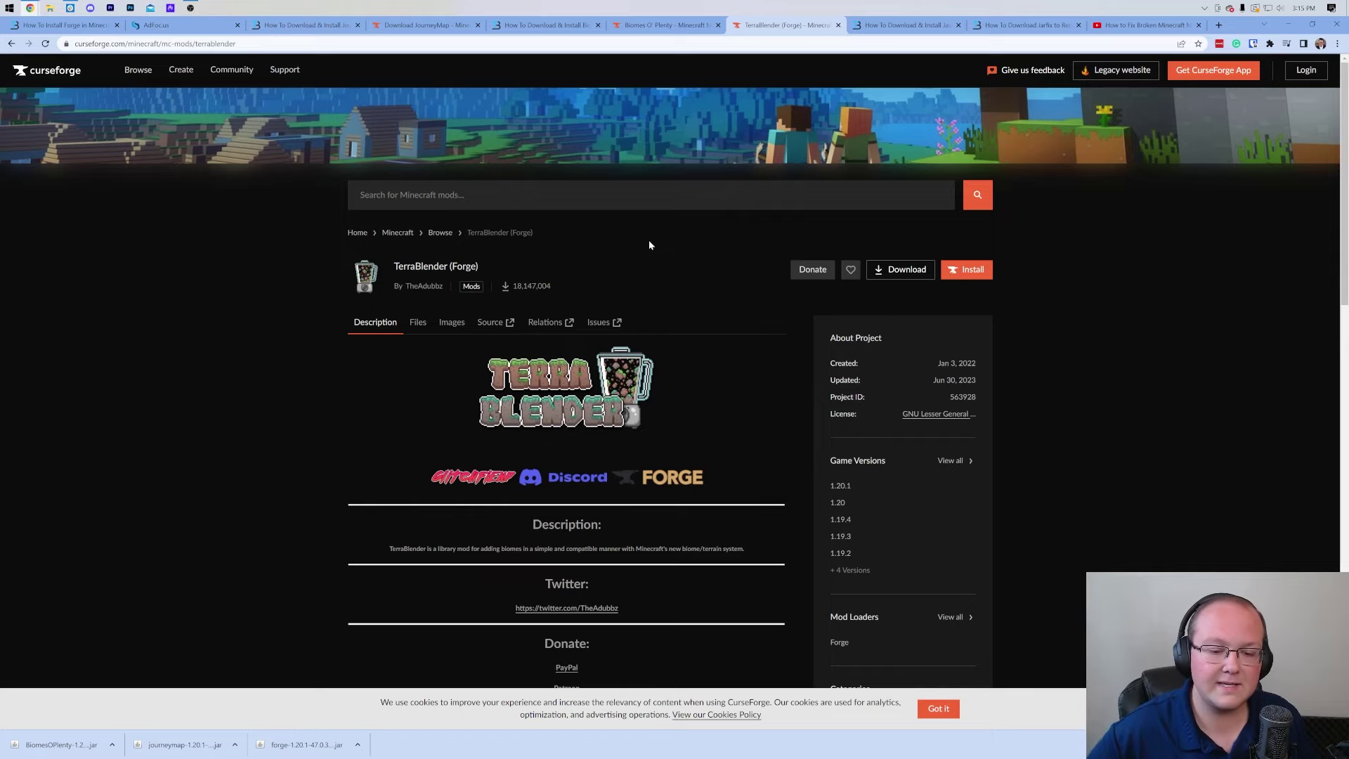
left_click(419, 324)
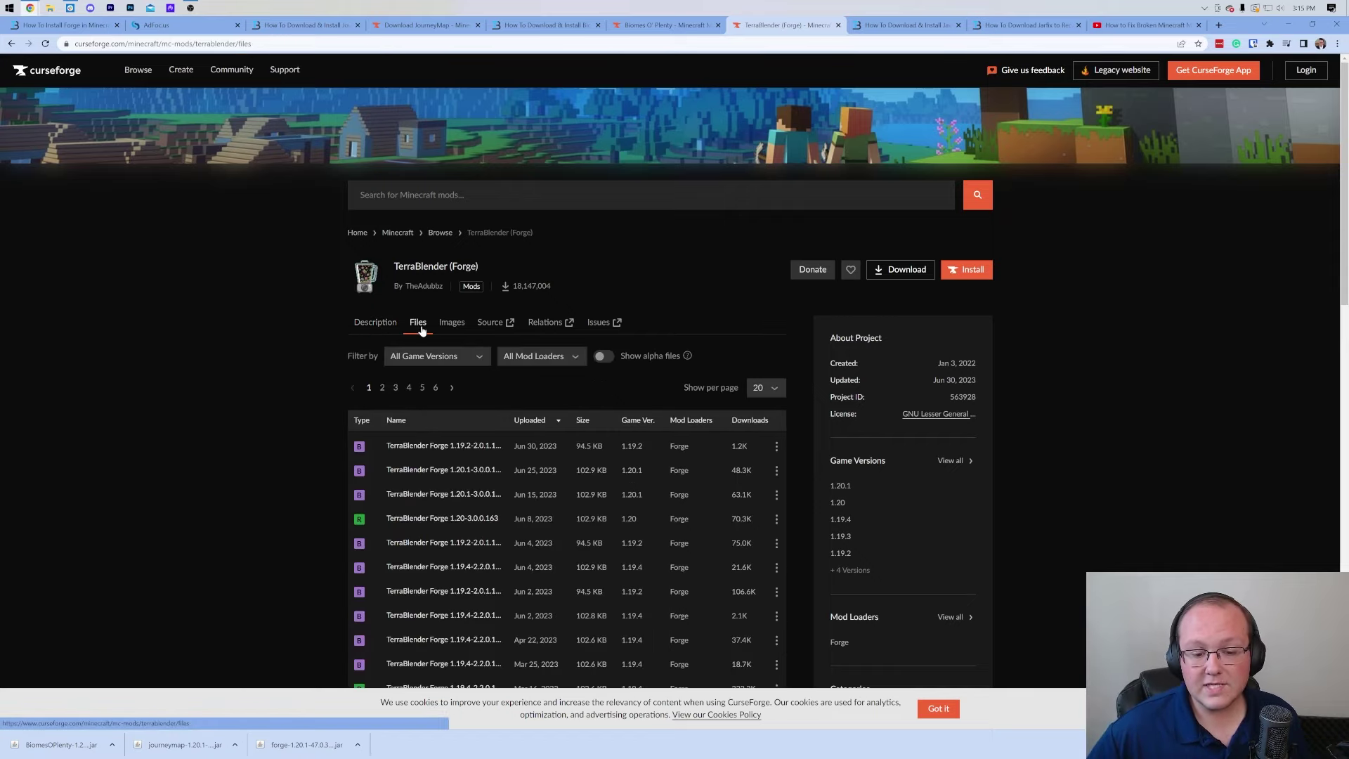
scroll(421, 331, "down", 2)
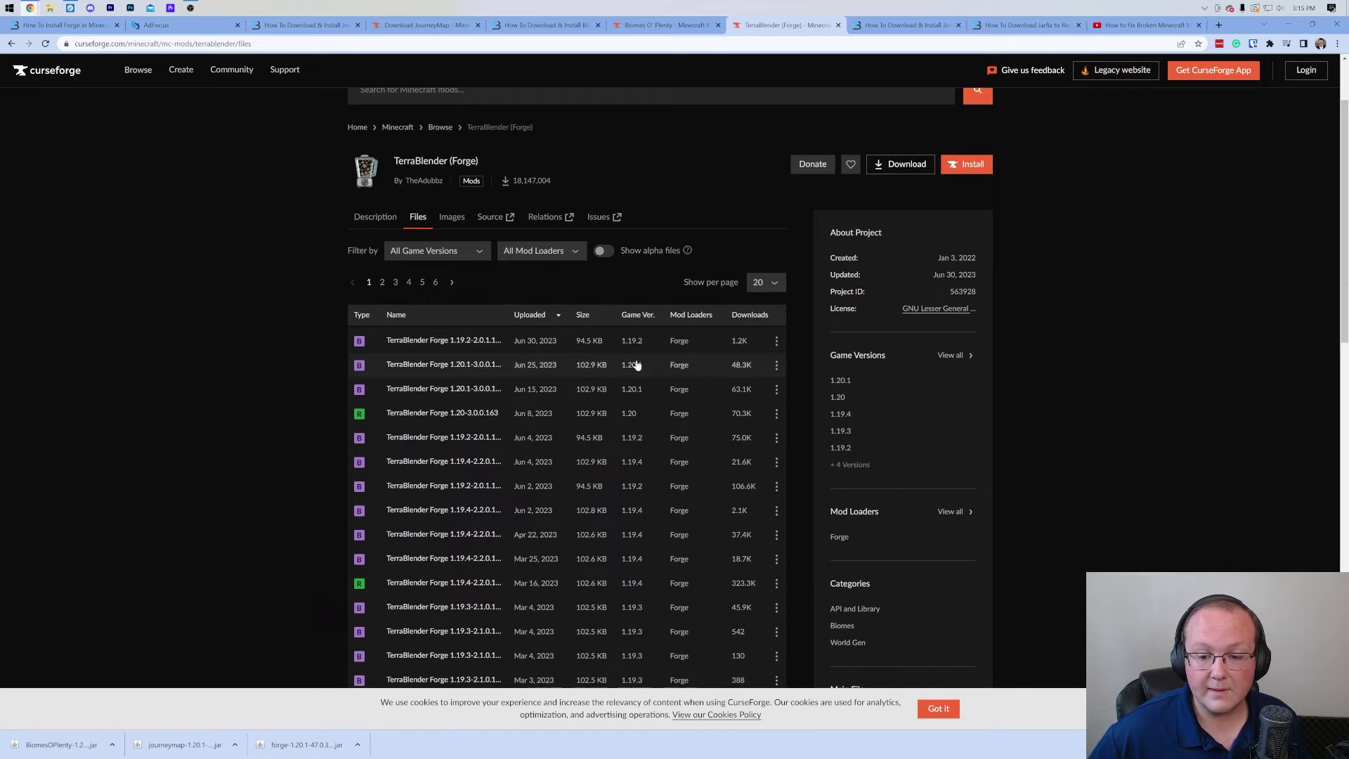
left_click(777, 368)
left_click(805, 409)
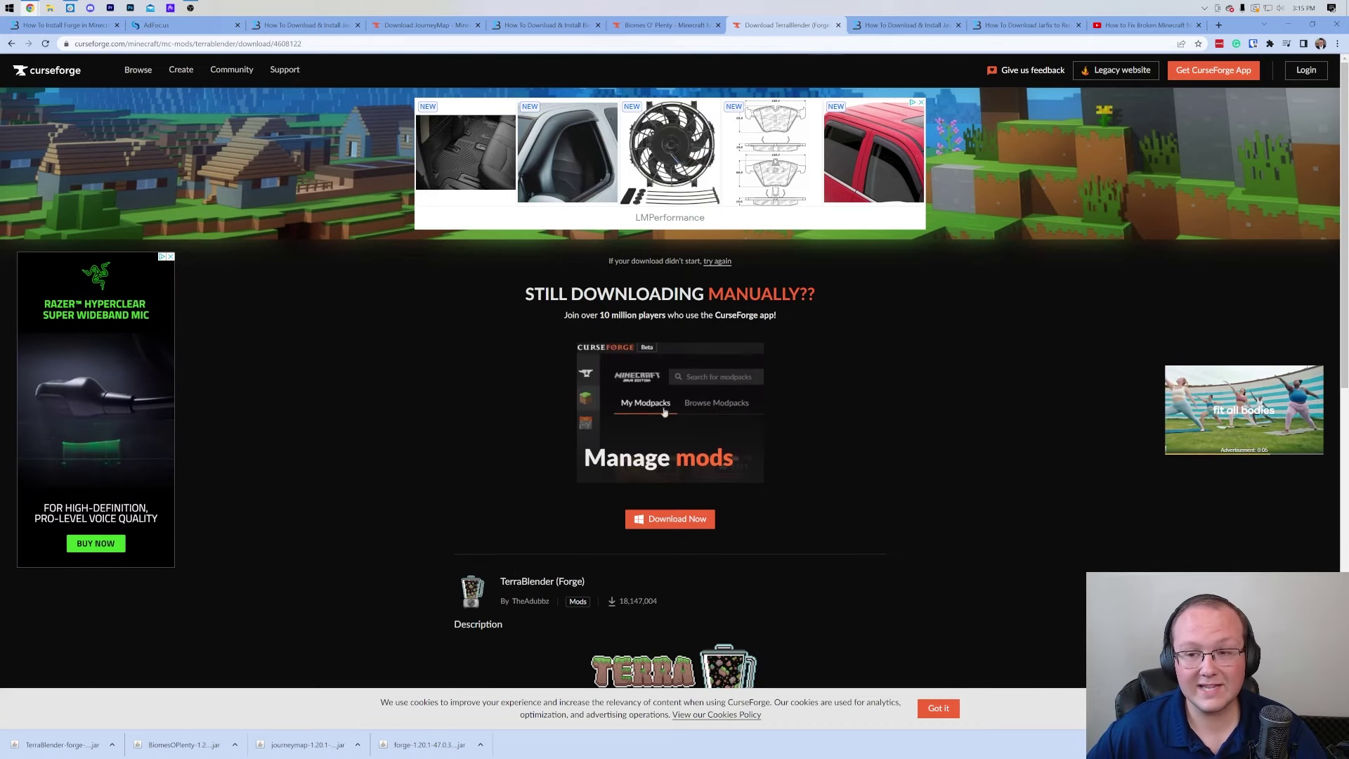
Step: Close the download tab, minimise Chrome, and bring up Windows search
key("ctrl+w")
left_click(1288, 24)
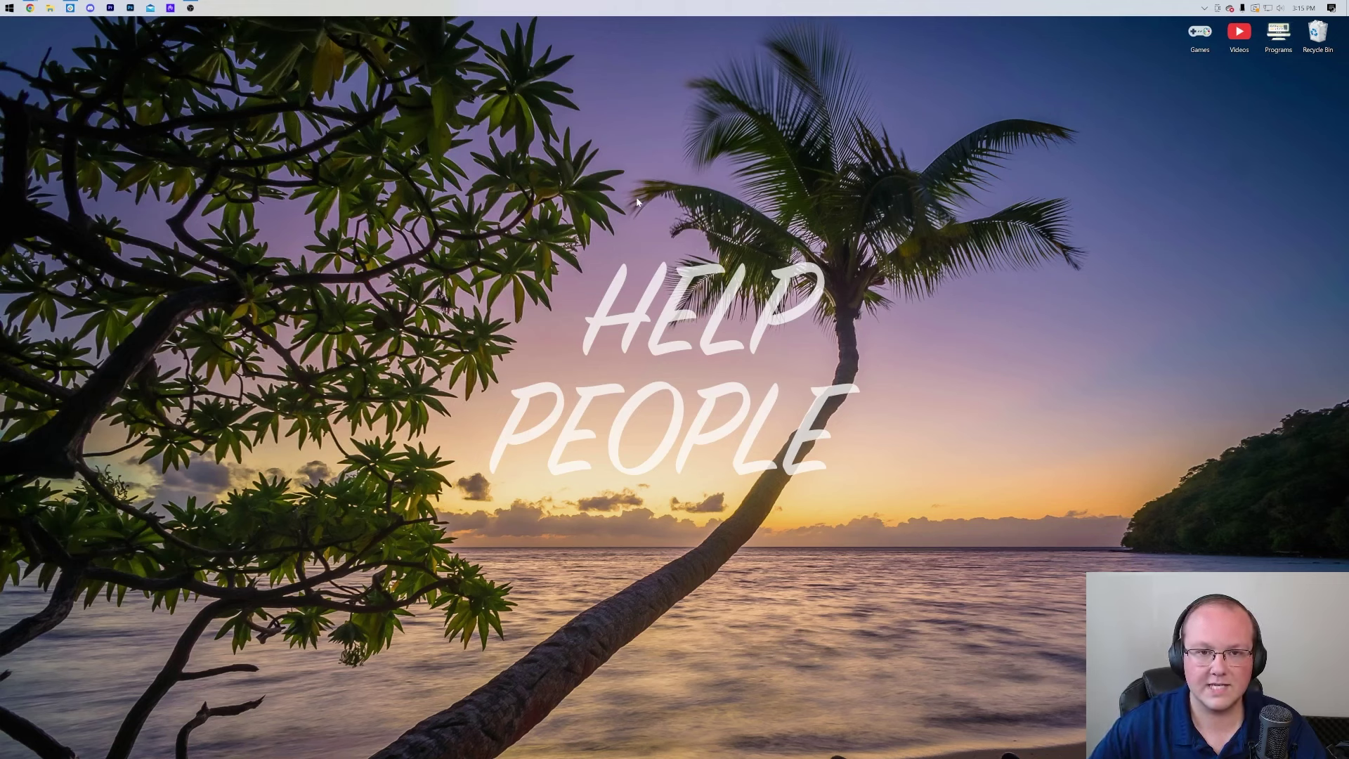
left_click(9, 7)
Step: Move all four jars from the Downloads folder to the desktop and close the folder
type("down")
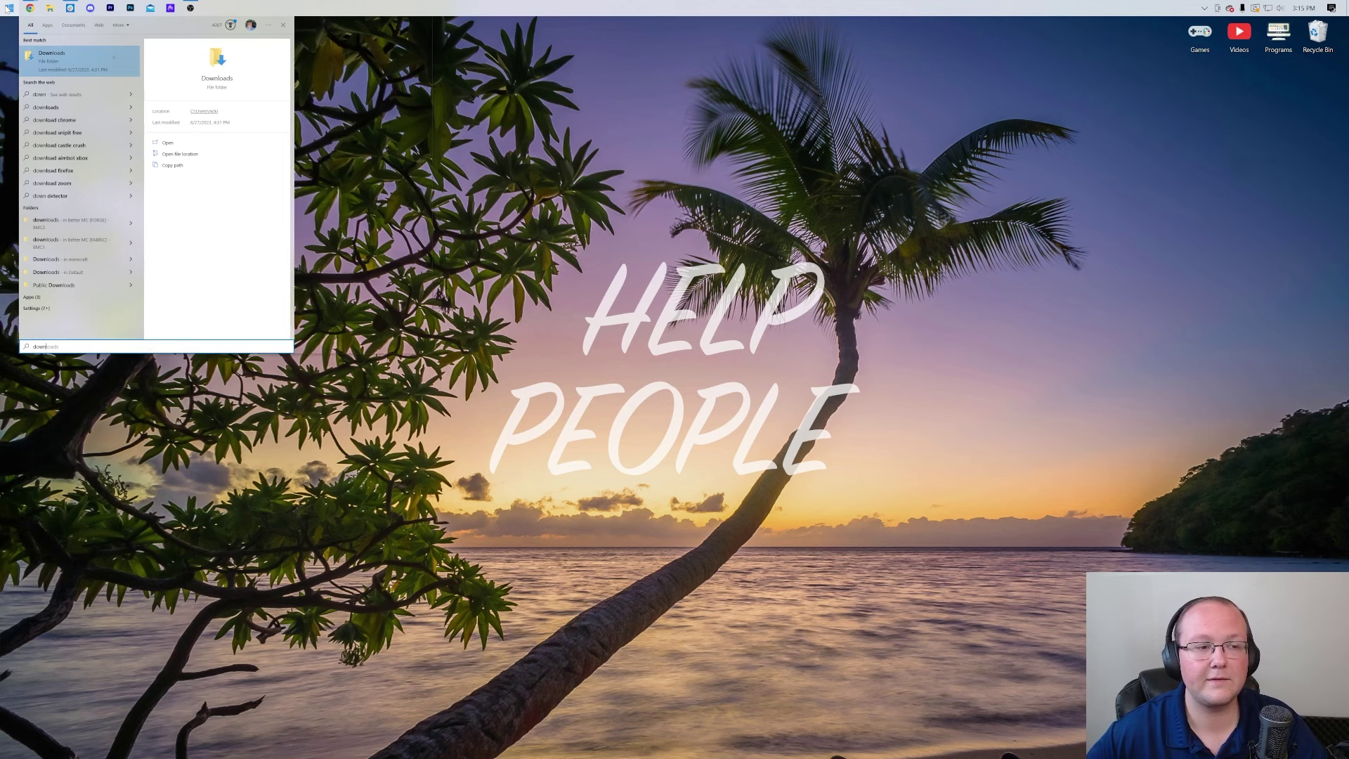
left_click(69, 68)
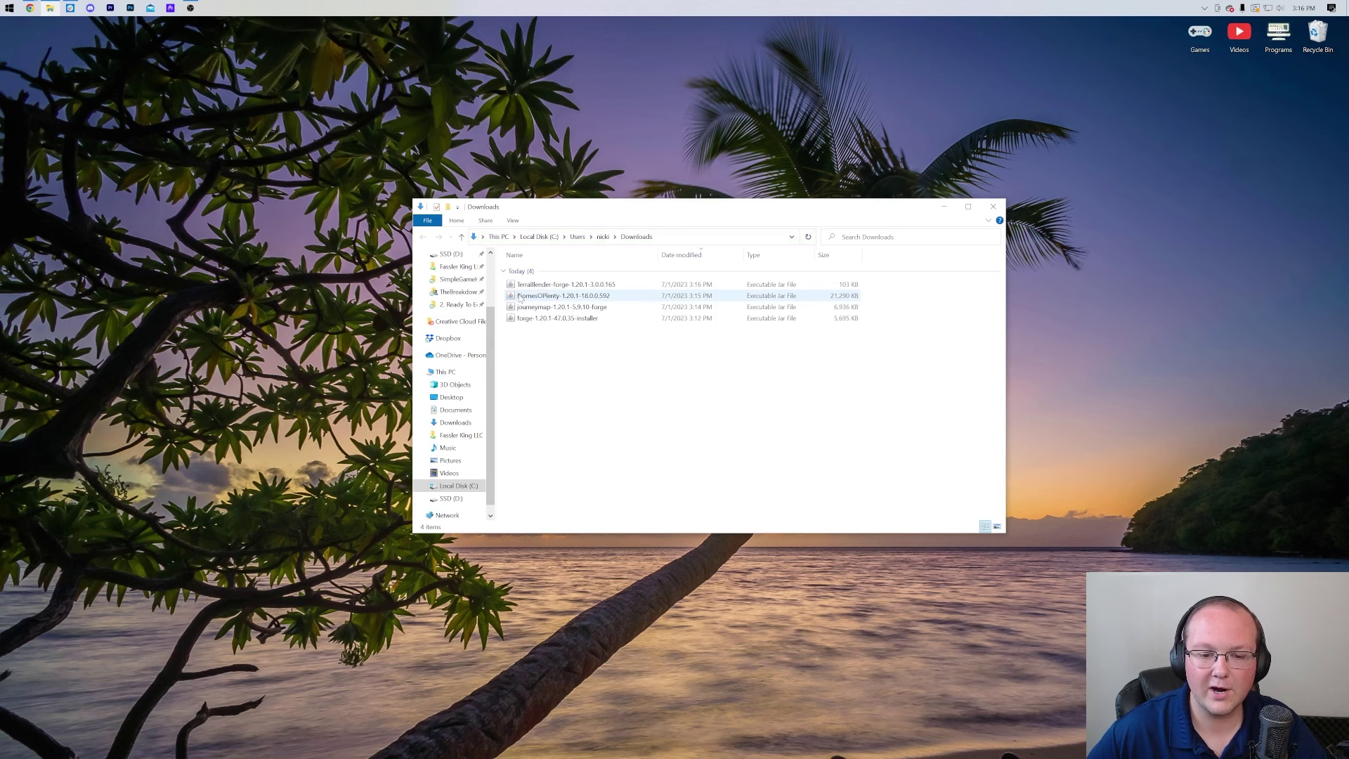
left_click(528, 309)
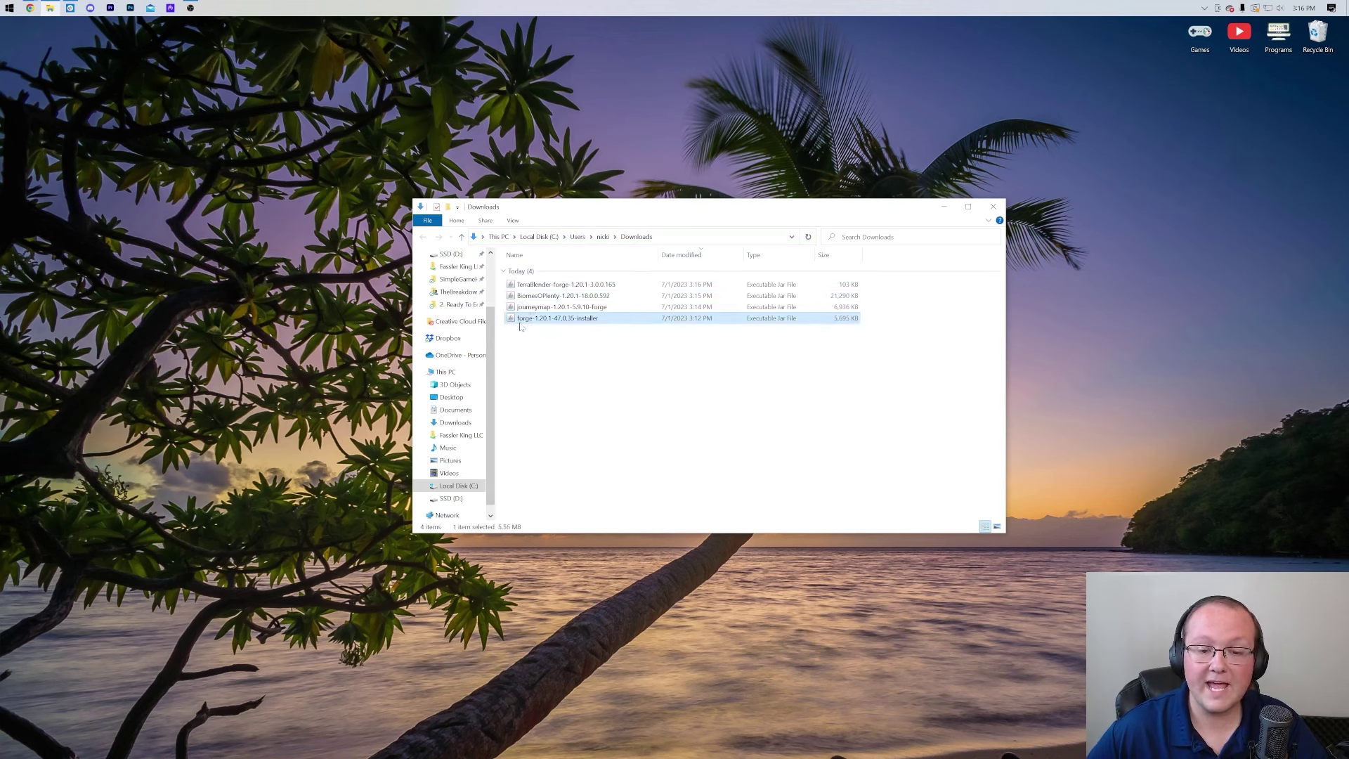
key("ctrl+a")
mouse_move(530, 316)
left_mouse_down()
mouse_move(366, 324)
mouse_move(452, 141)
left_mouse_up()
left_click(993, 206)
mouse_move(335, 343)
left_mouse_down()
mouse_move(414, 298)
mouse_move(517, 147)
mouse_move(492, 144)
left_mouse_up()
Step: Column the JourneyMap, Biomes O' Plenty and TerraBlender jars right of the Forge installer
left_click_drag(334, 398, 541, 143)
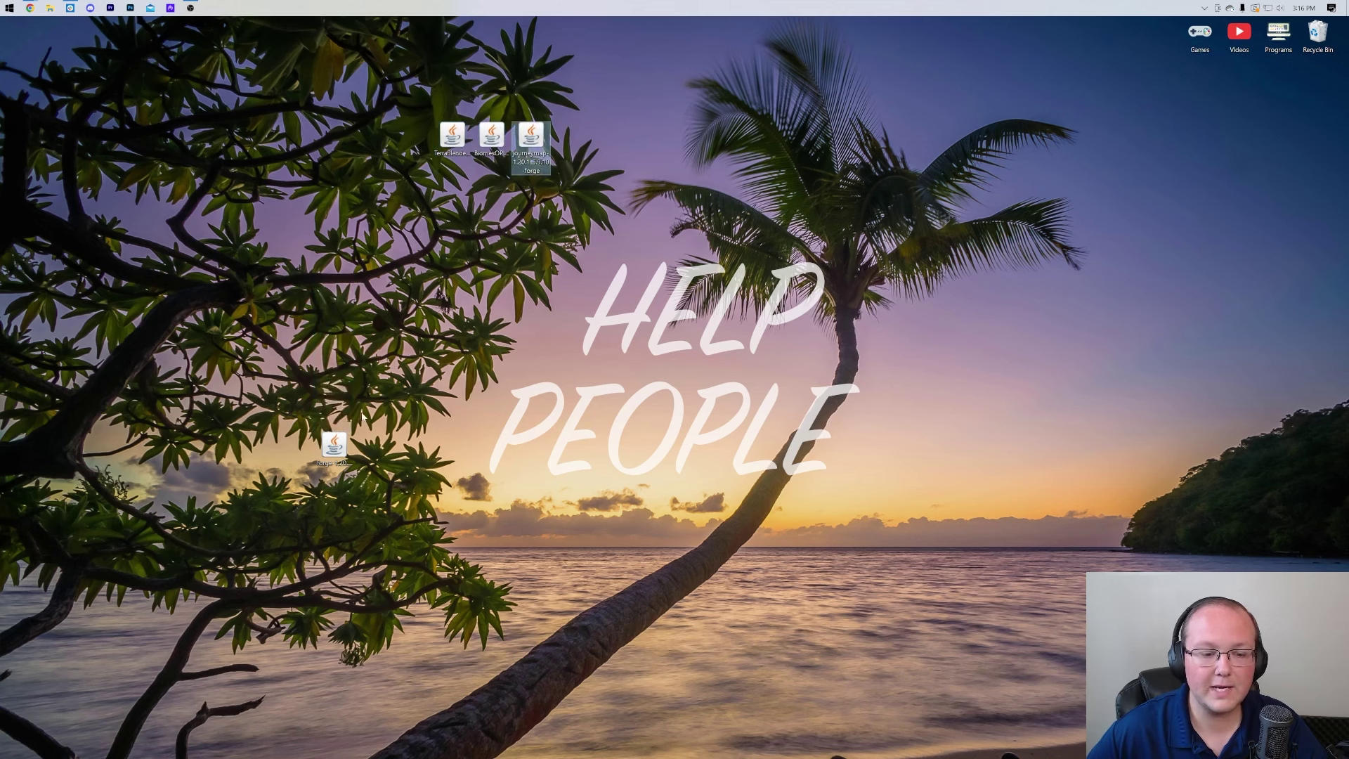
mouse_move(334, 447)
left_mouse_down()
mouse_move(387, 154)
mouse_move(370, 144)
left_mouse_up()
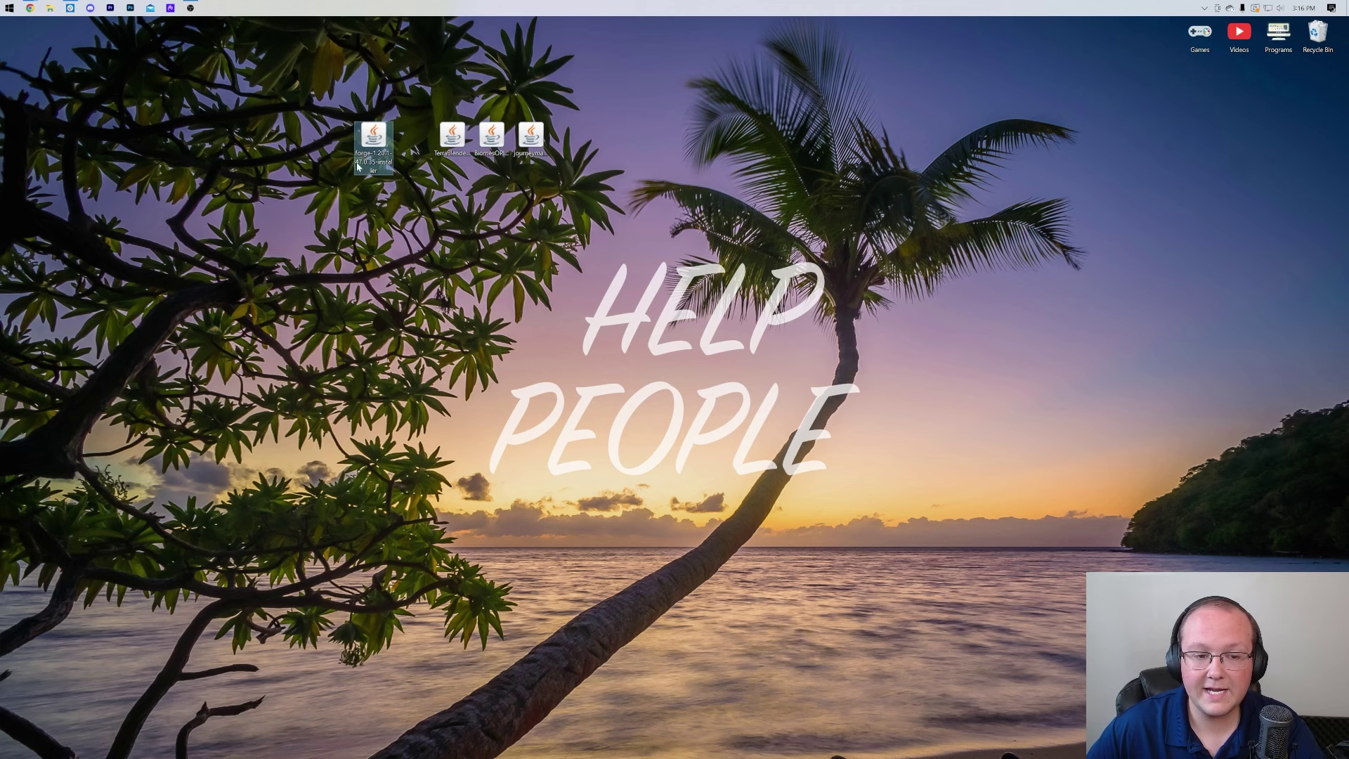
mouse_move(532, 138)
left_mouse_down()
mouse_move(581, 122)
mouse_move(526, 166)
mouse_move(534, 179)
mouse_move(616, 182)
left_mouse_up()
left_click(500, 148, "ctrl")
mouse_move(452, 138)
left_mouse_down()
mouse_move(605, 90)
mouse_move(605, 214)
mouse_move(646, 193)
left_mouse_up()
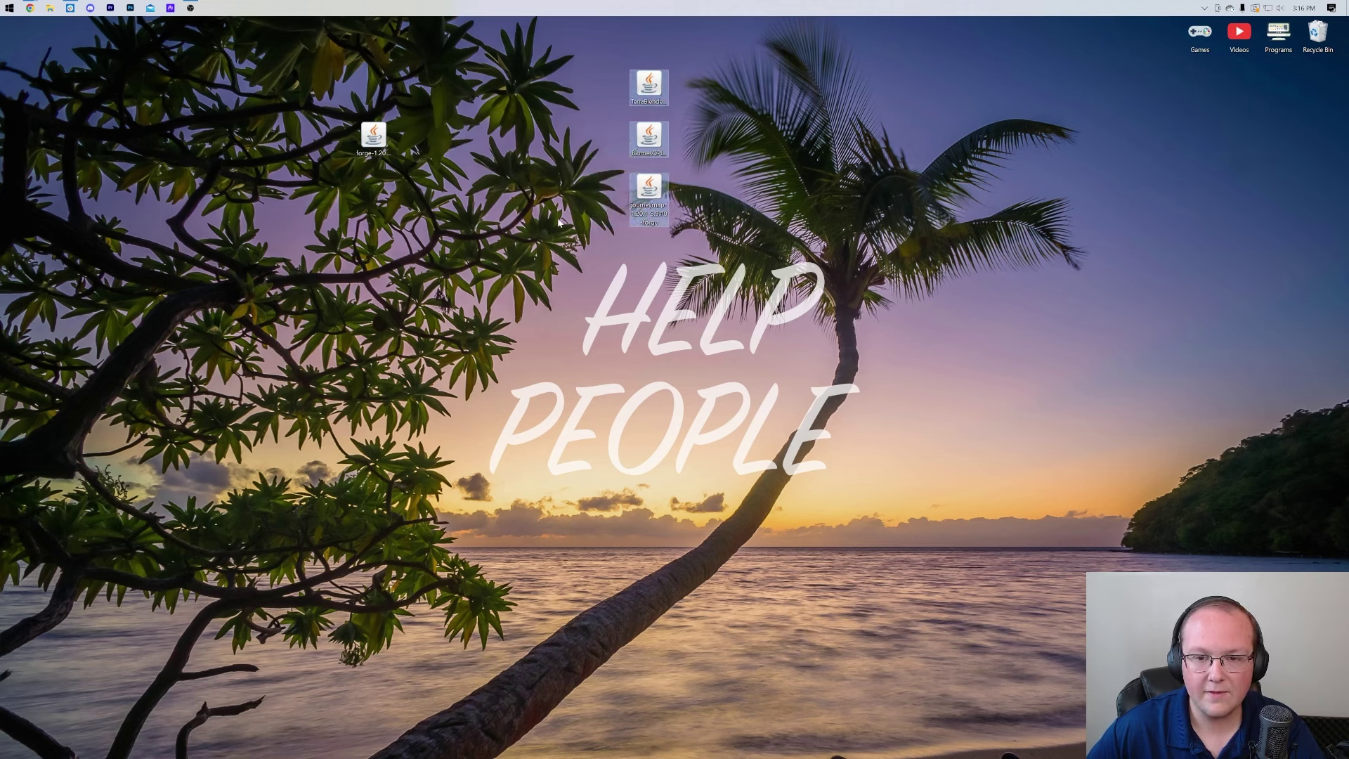
mouse_move(373, 137)
left_mouse_down()
mouse_move(520, 130)
mouse_move(477, 158)
mouse_move(496, 173)
left_mouse_up()
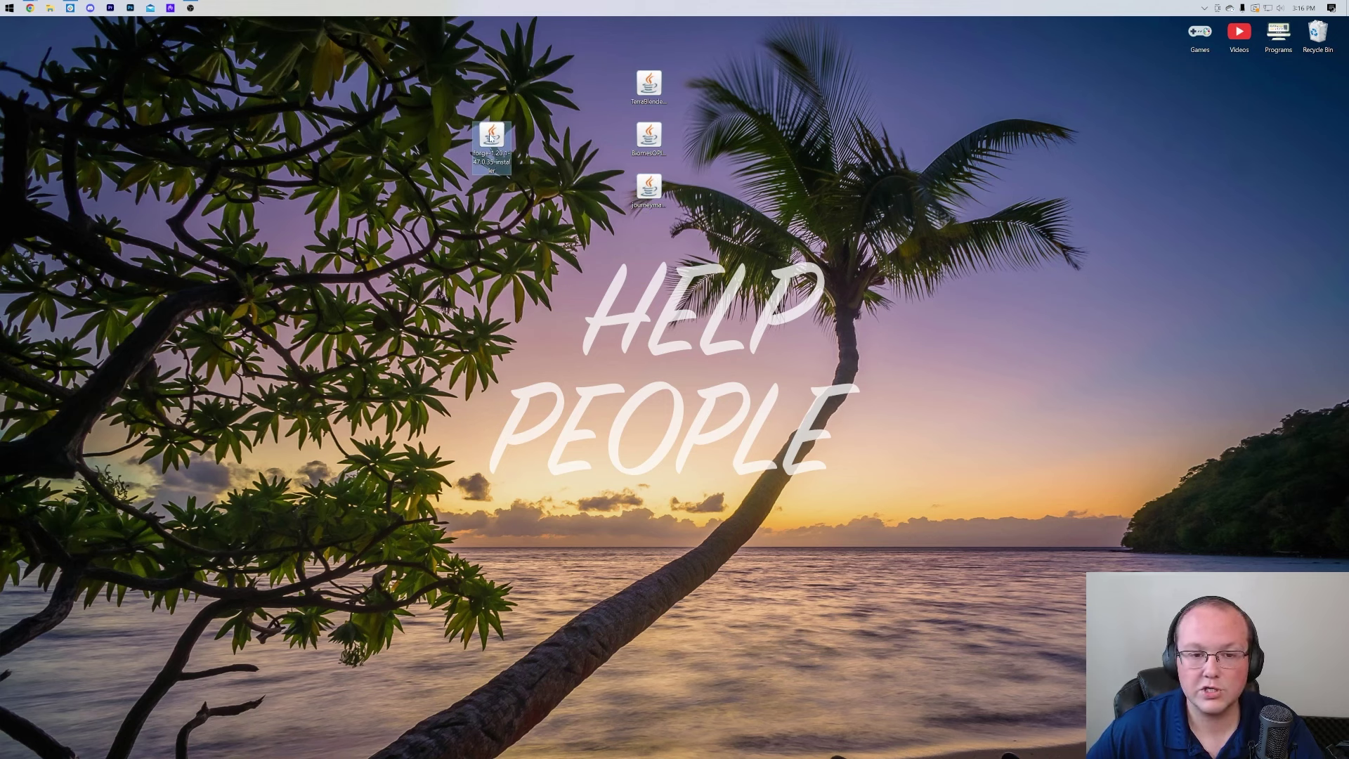
Step: Confirm the Forge installer opens with Java(TM) Platform SE binary, then return to Chrome
right_click(492, 137)
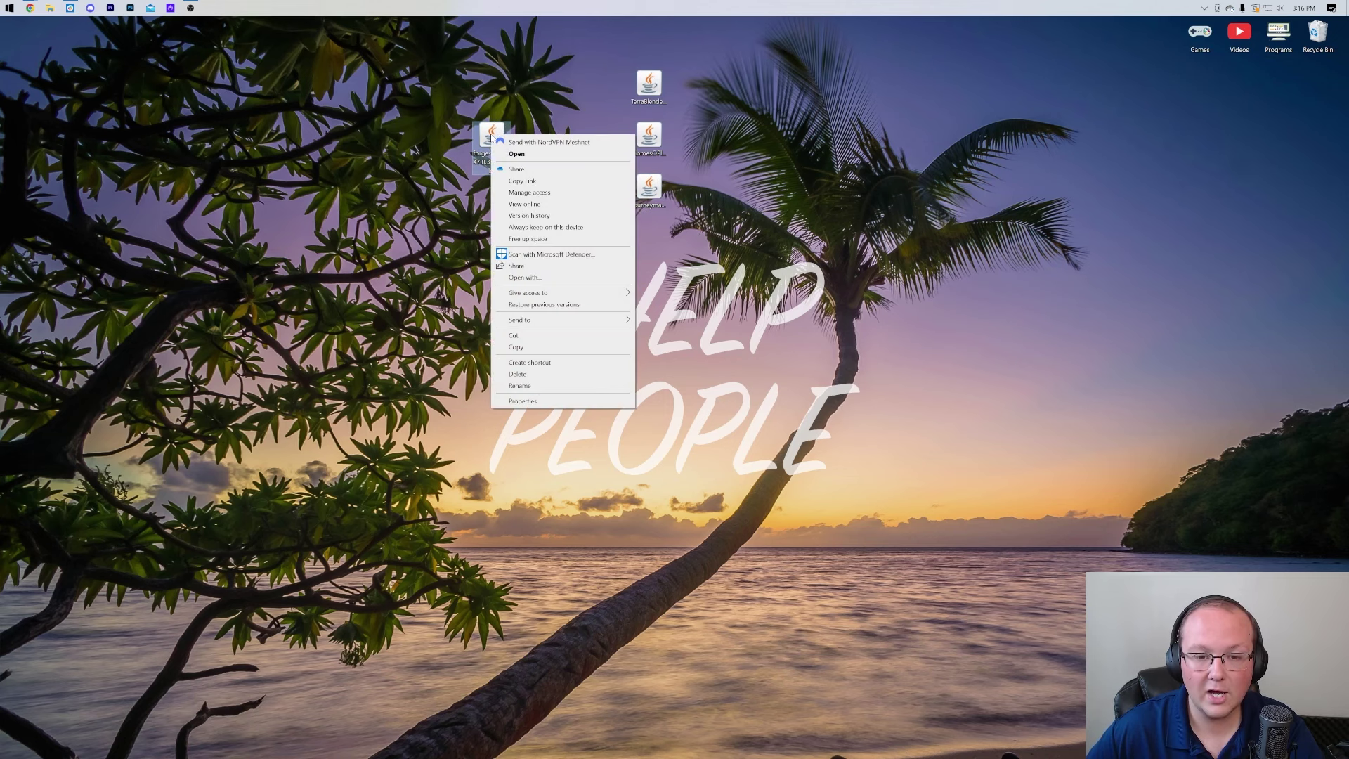
left_click(553, 285)
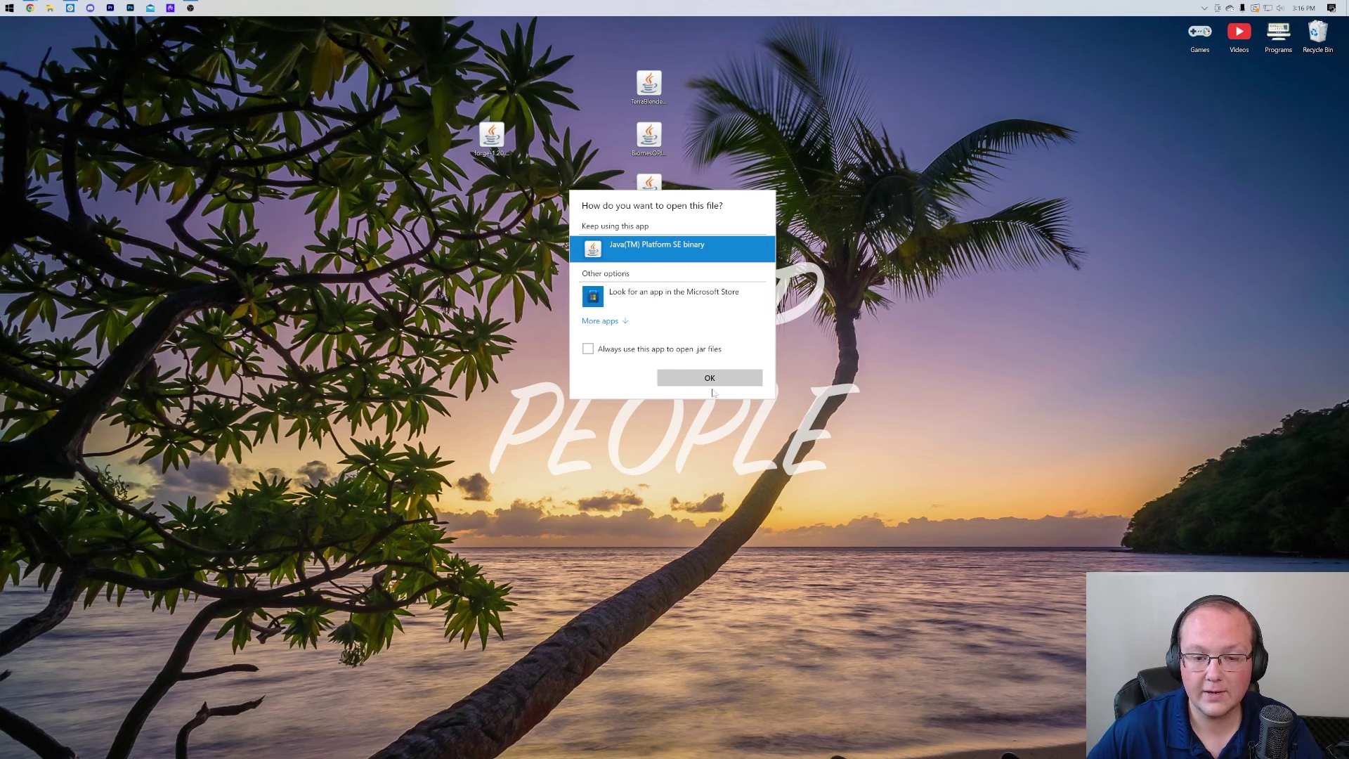
left_click(540, 290)
left_click(106, 49)
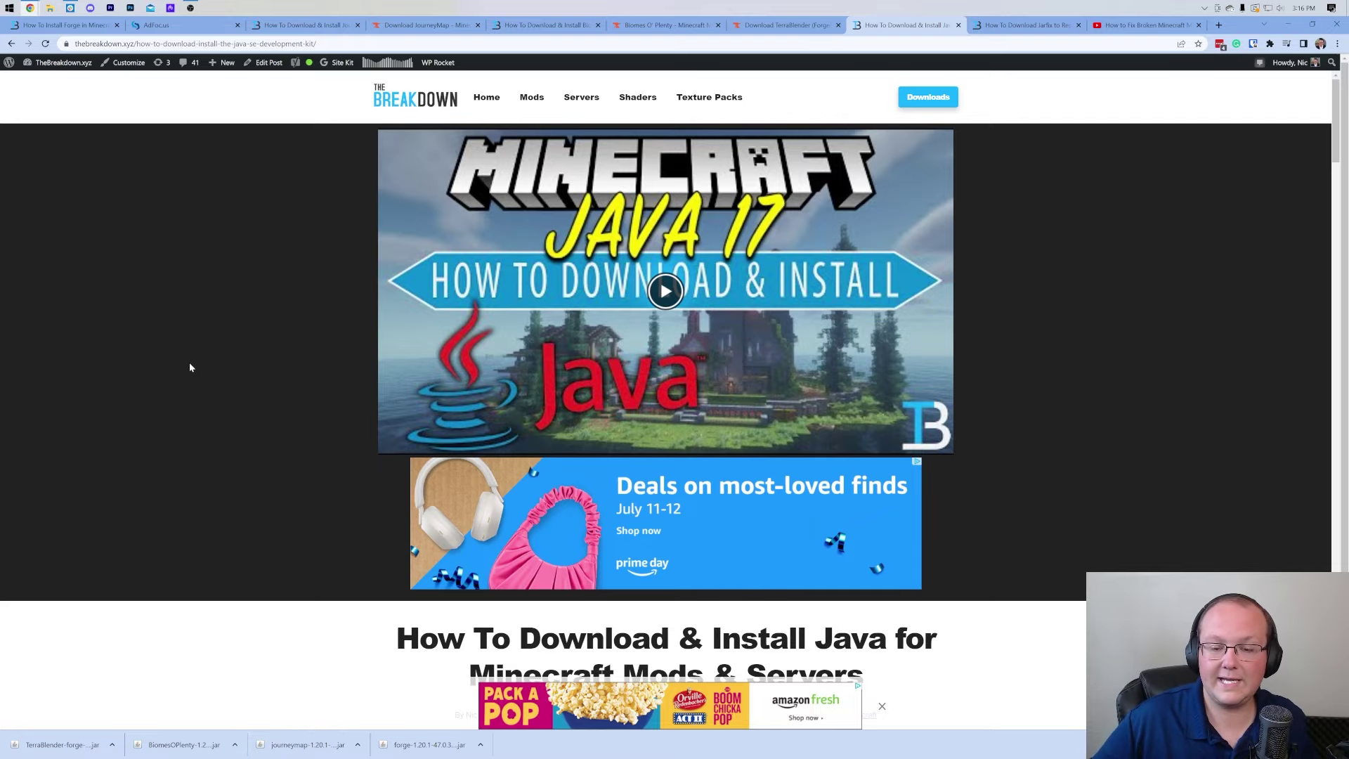
Step: Open the Jarfix repair article, then the 'How to Fix Broken Minecraft Mods' video
scroll(246, 353, "down", 10)
scroll(256, 347, "down", 3)
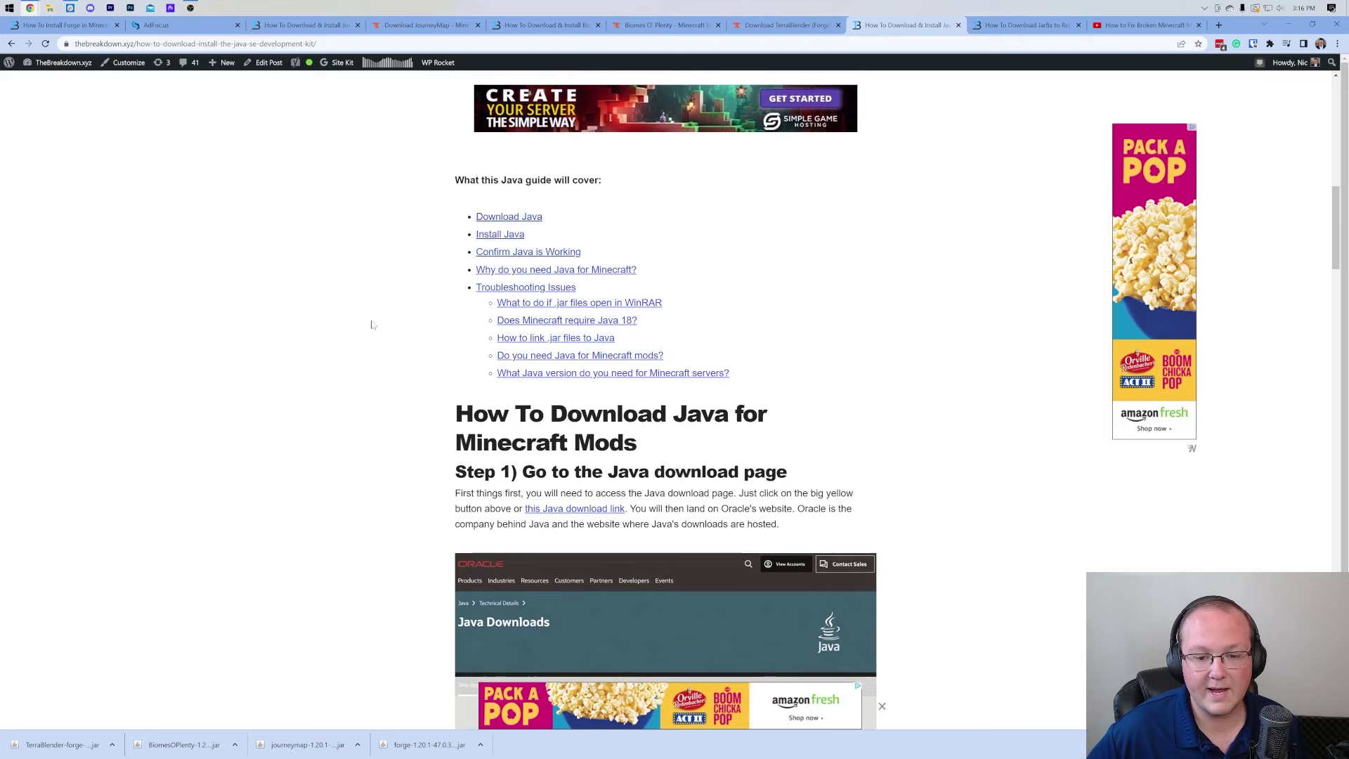
scroll(370, 323, "up", 13)
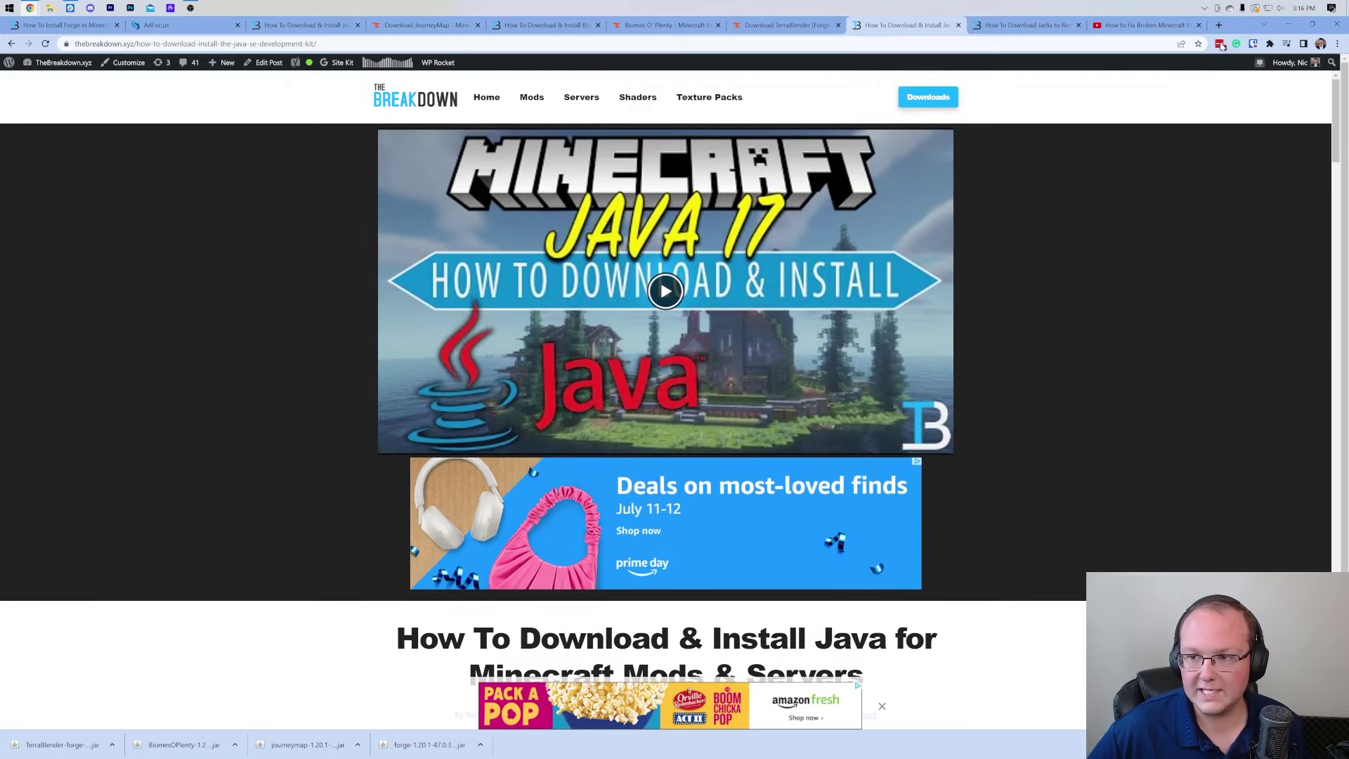
left_click(1026, 24)
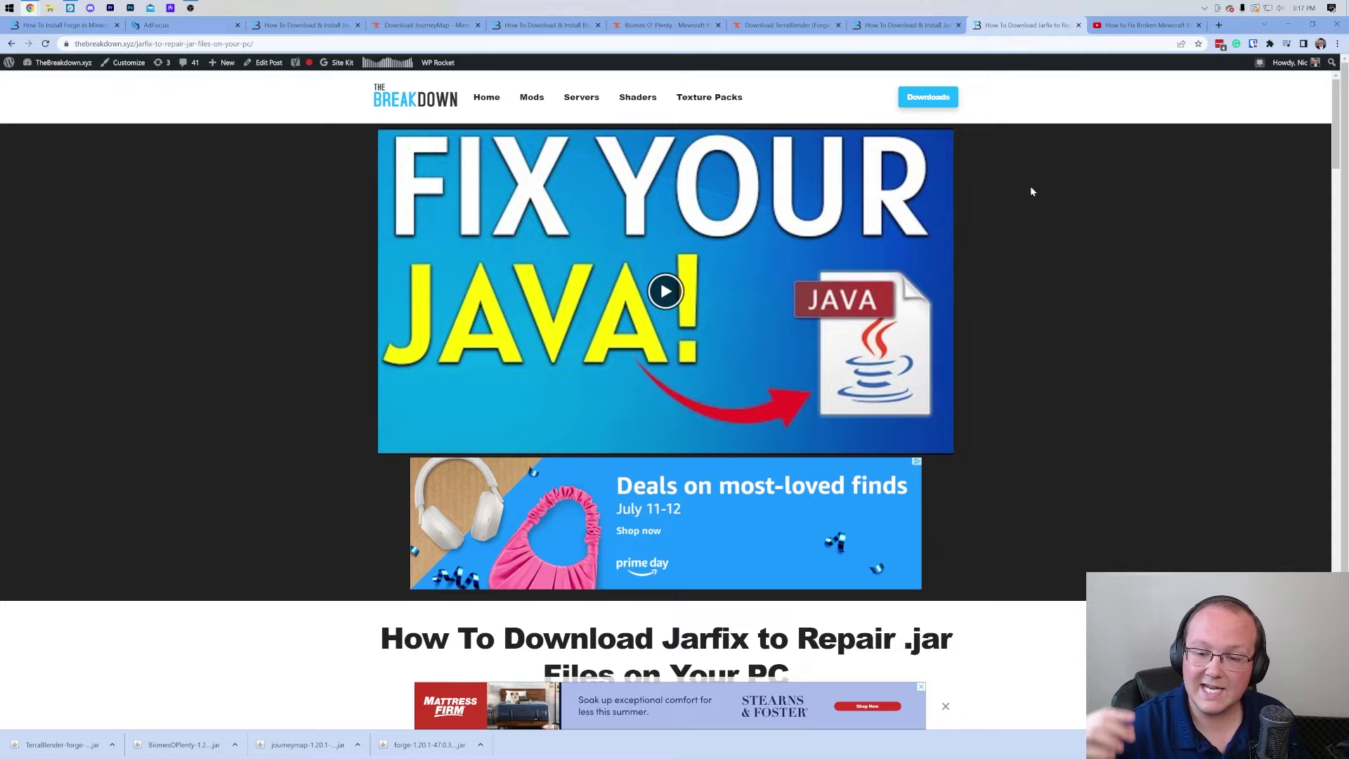
left_click(1153, 25)
Step: Open the Forge 1.20.1-47.0.35 jar with Java(TM) Platform SE binary to launch its installer
left_click(1285, 25)
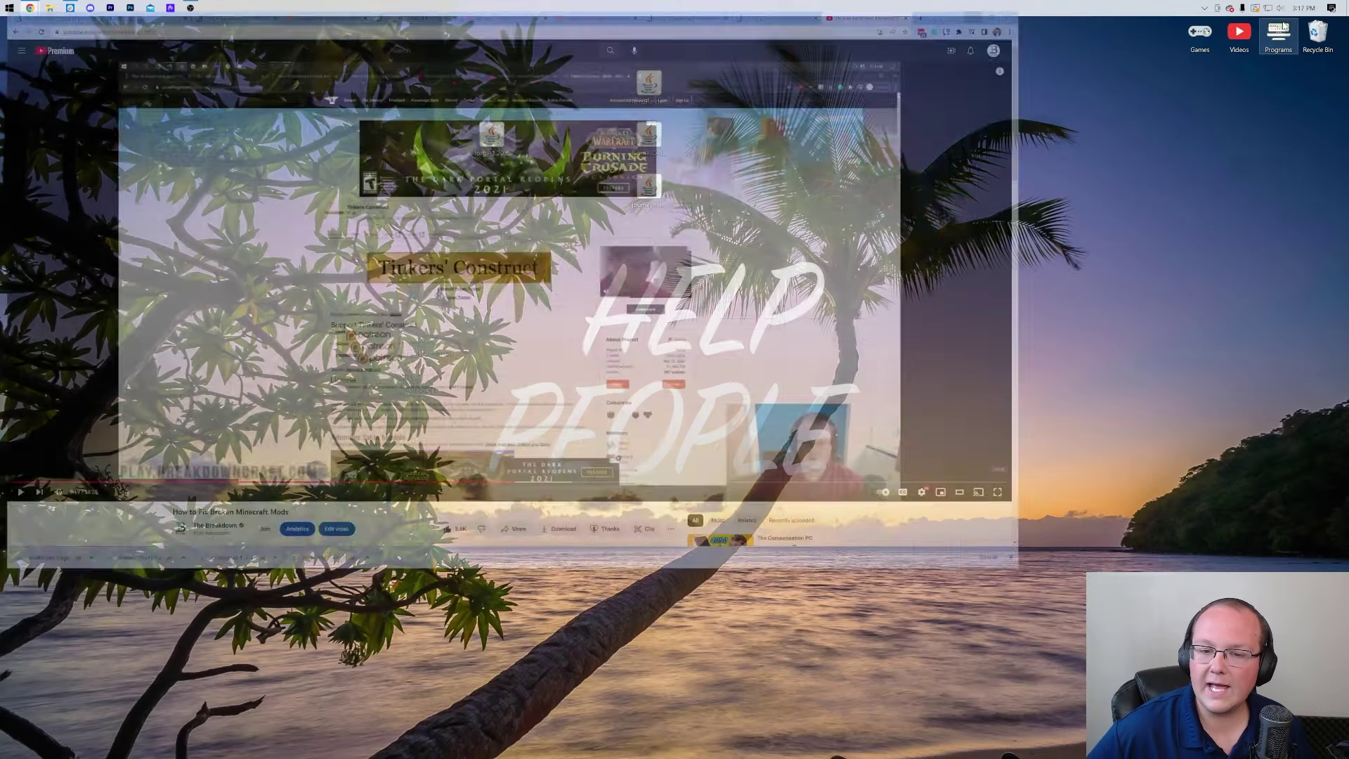
right_click(492, 139)
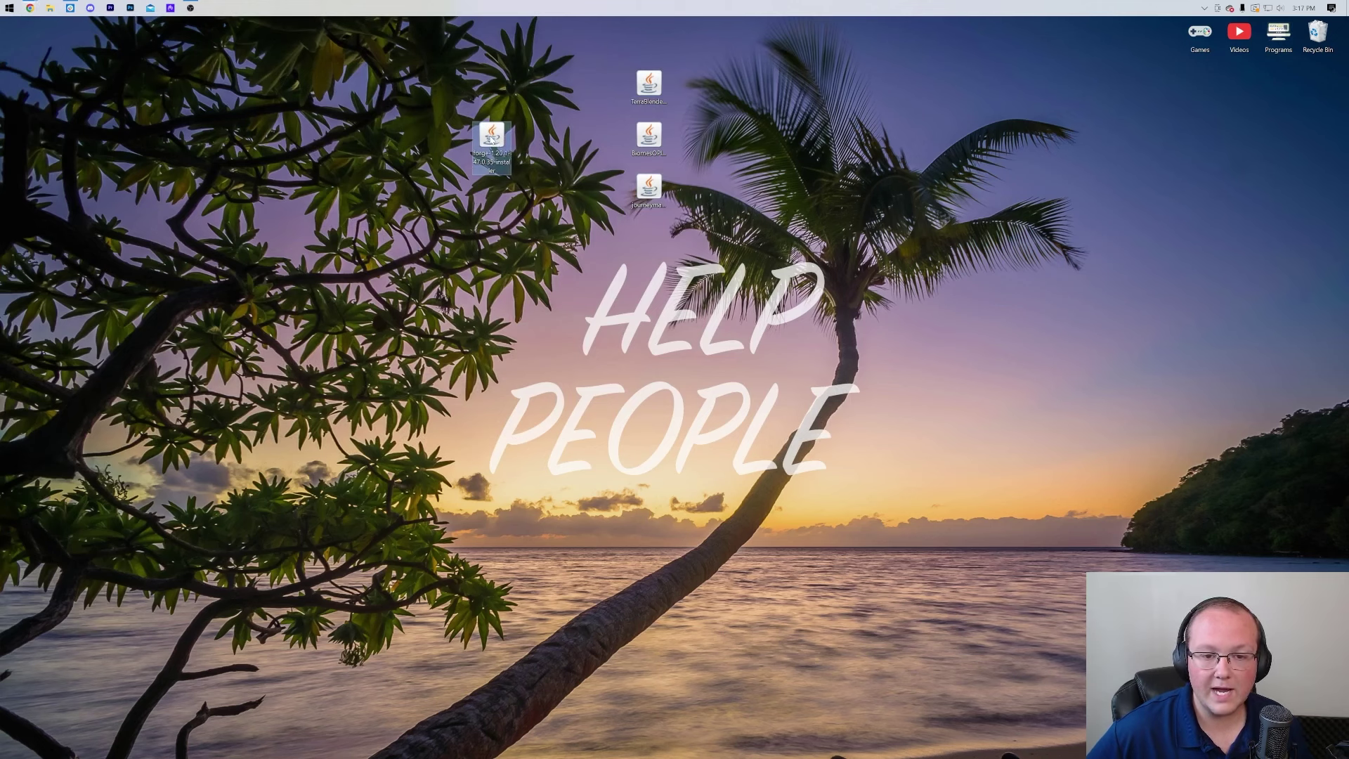
left_click(527, 280)
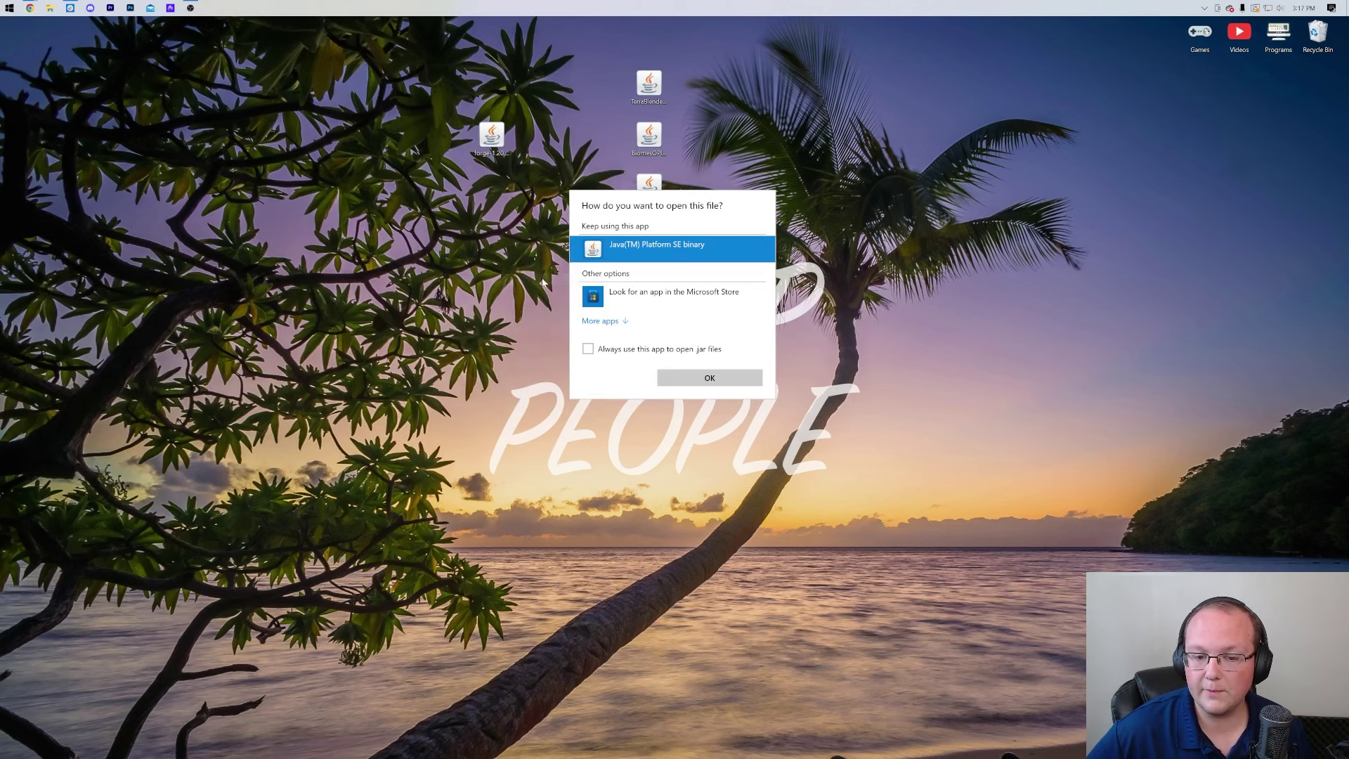
left_click(710, 377)
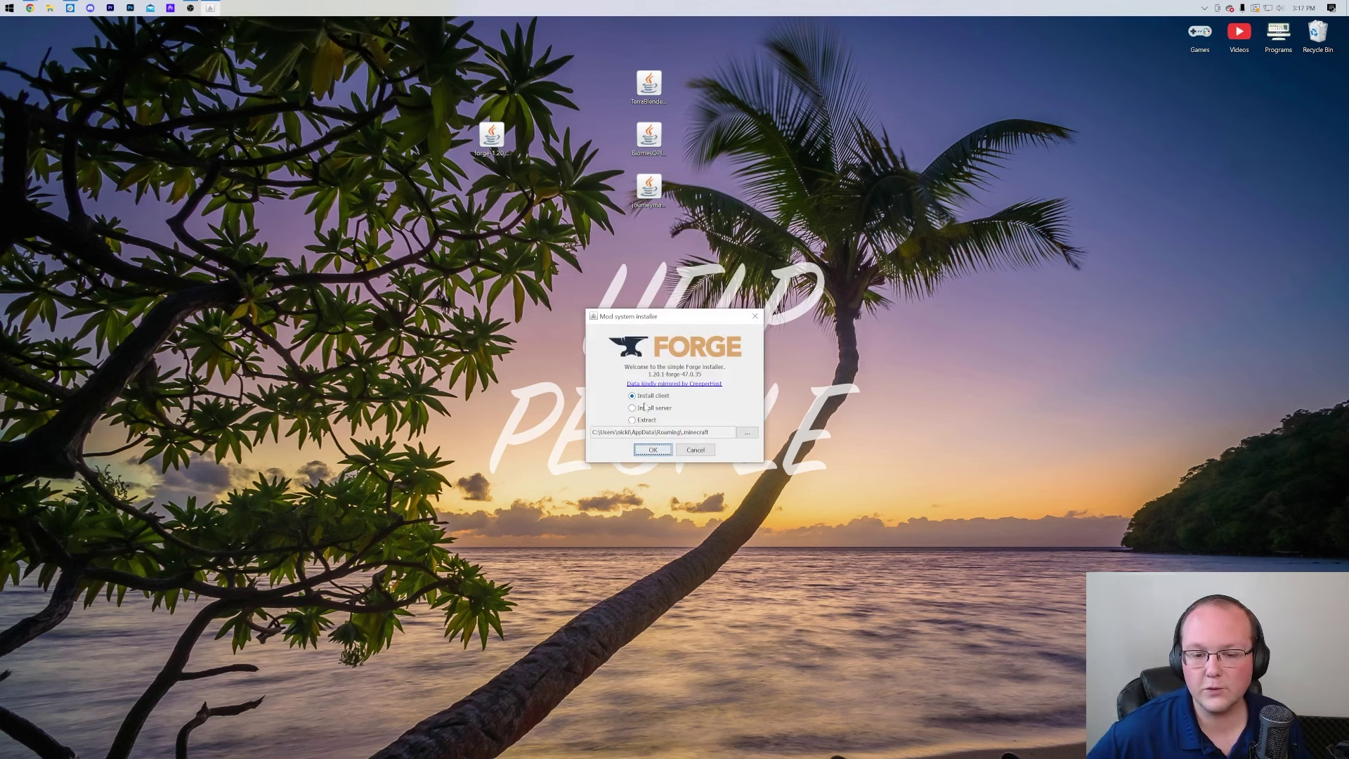
Step: Install the 1.20.1-forge-47.0.35 client profile and dismiss the completion message
left_click(645, 447)
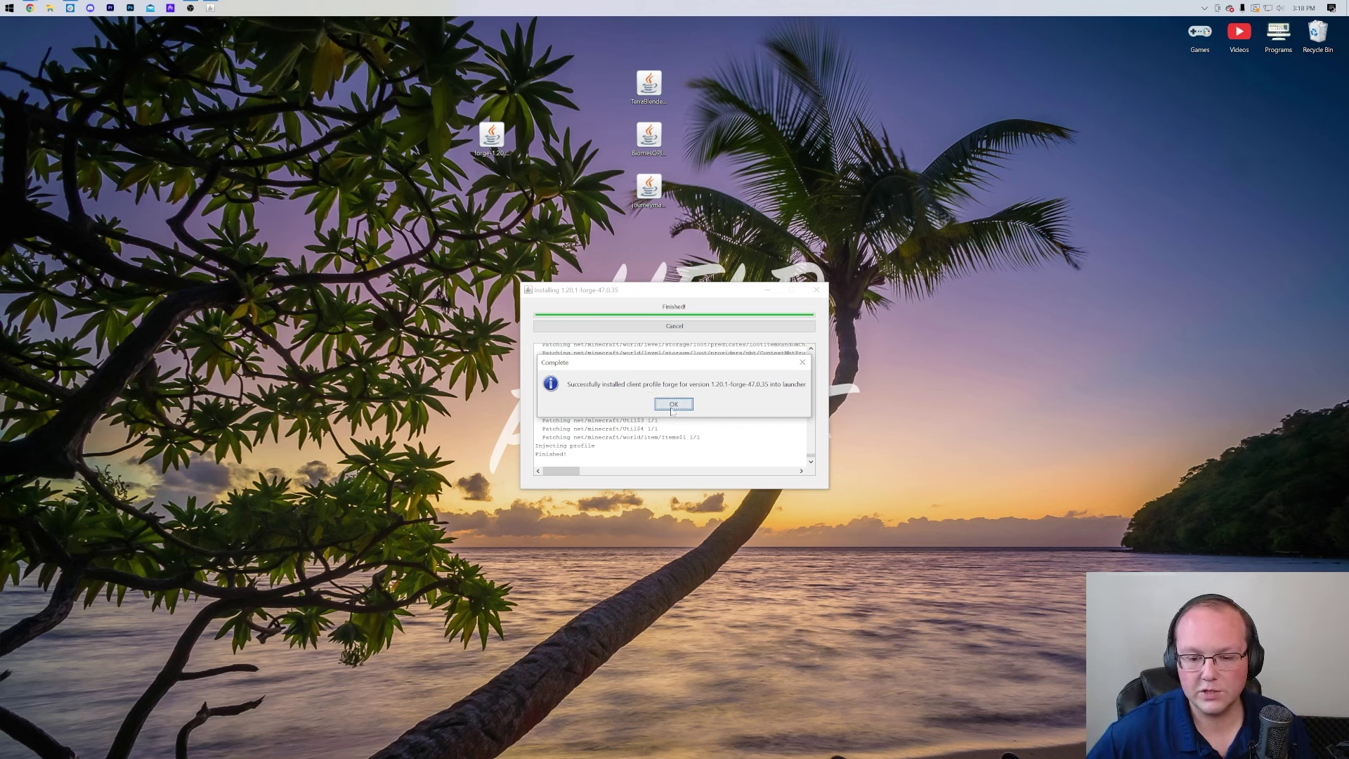
left_click(672, 406)
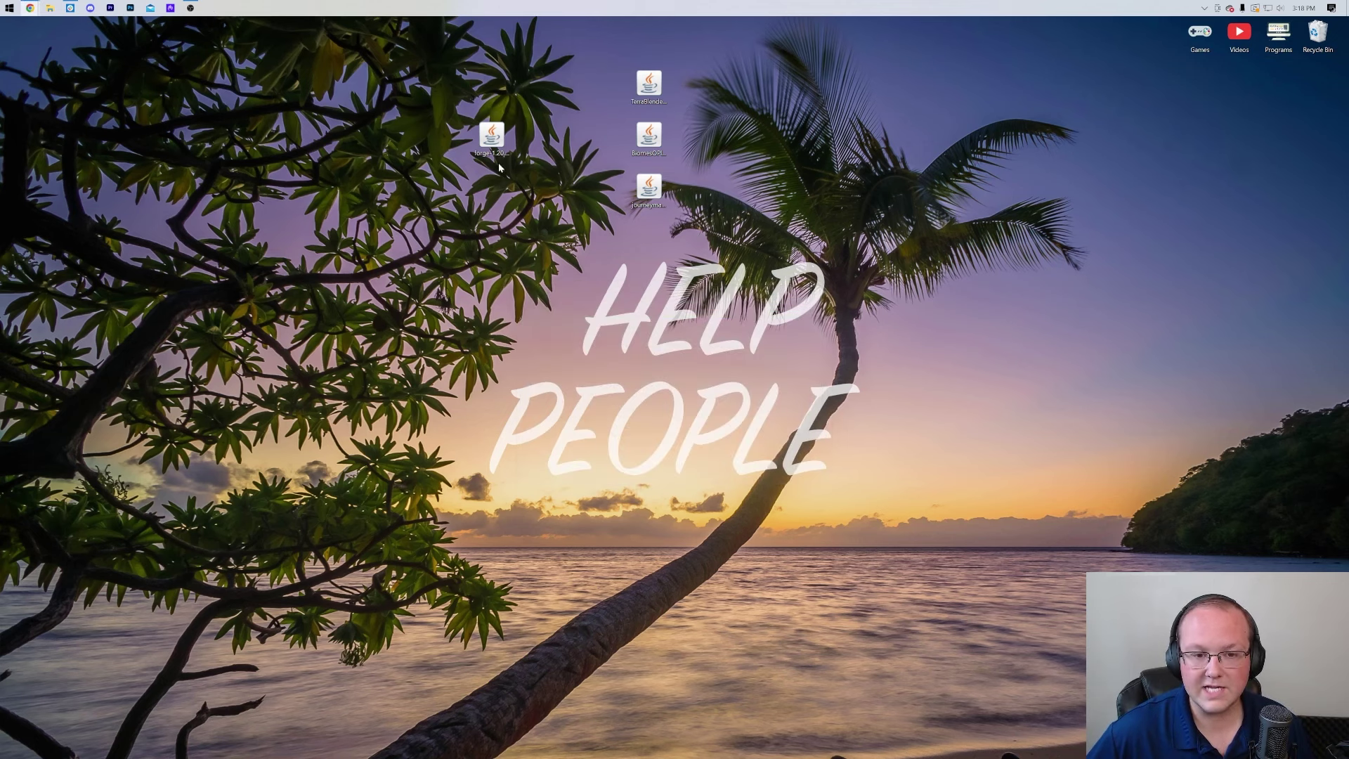
Step: Move the Forge jar into the Programs folder and line up the BiomesOPL, TerraBlender and journeymap jars
mouse_move(499, 162)
left_mouse_down()
mouse_move(570, 228)
mouse_move(1279, 40)
left_mouse_up()
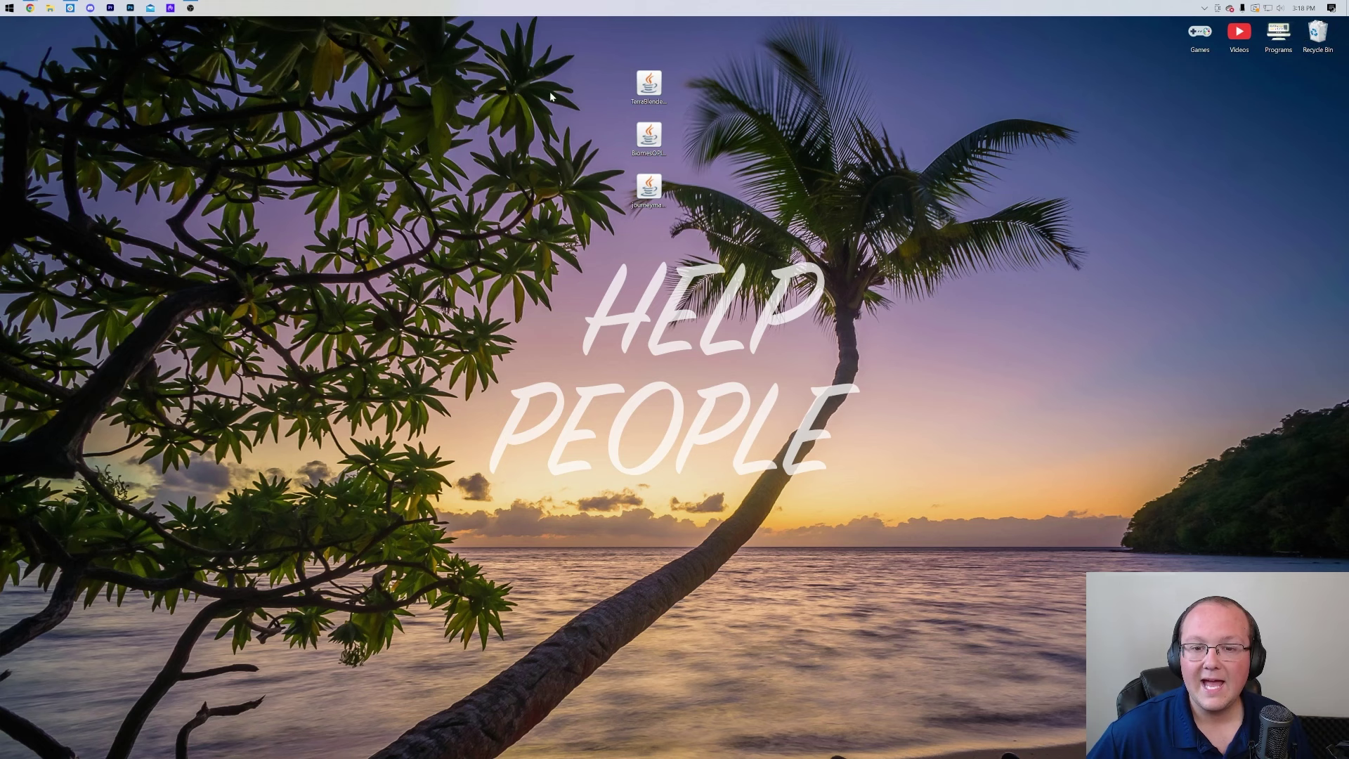
left_click_drag(647, 137, 608, 88)
left_click_drag(645, 200, 683, 115)
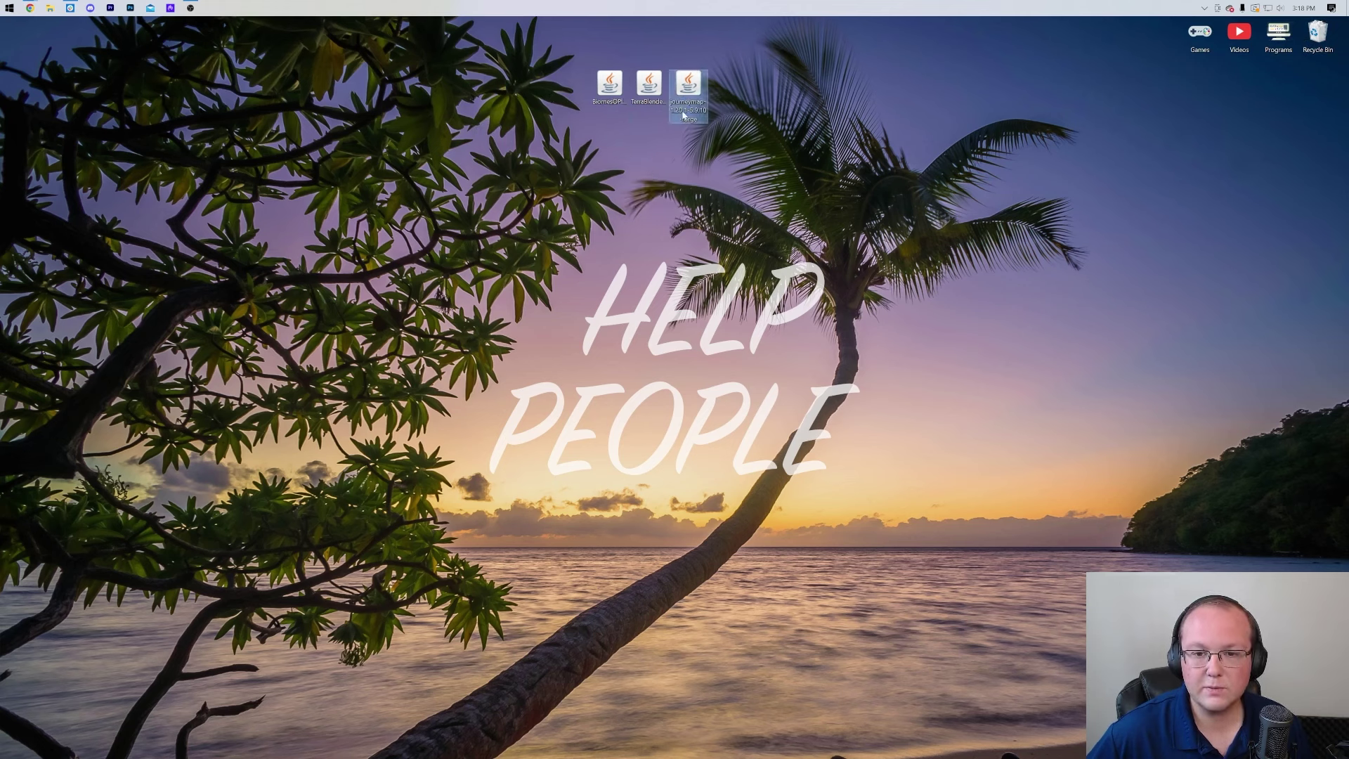
Step: Find and open the Minecraft Launcher from the Start menu search
left_click(10, 8)
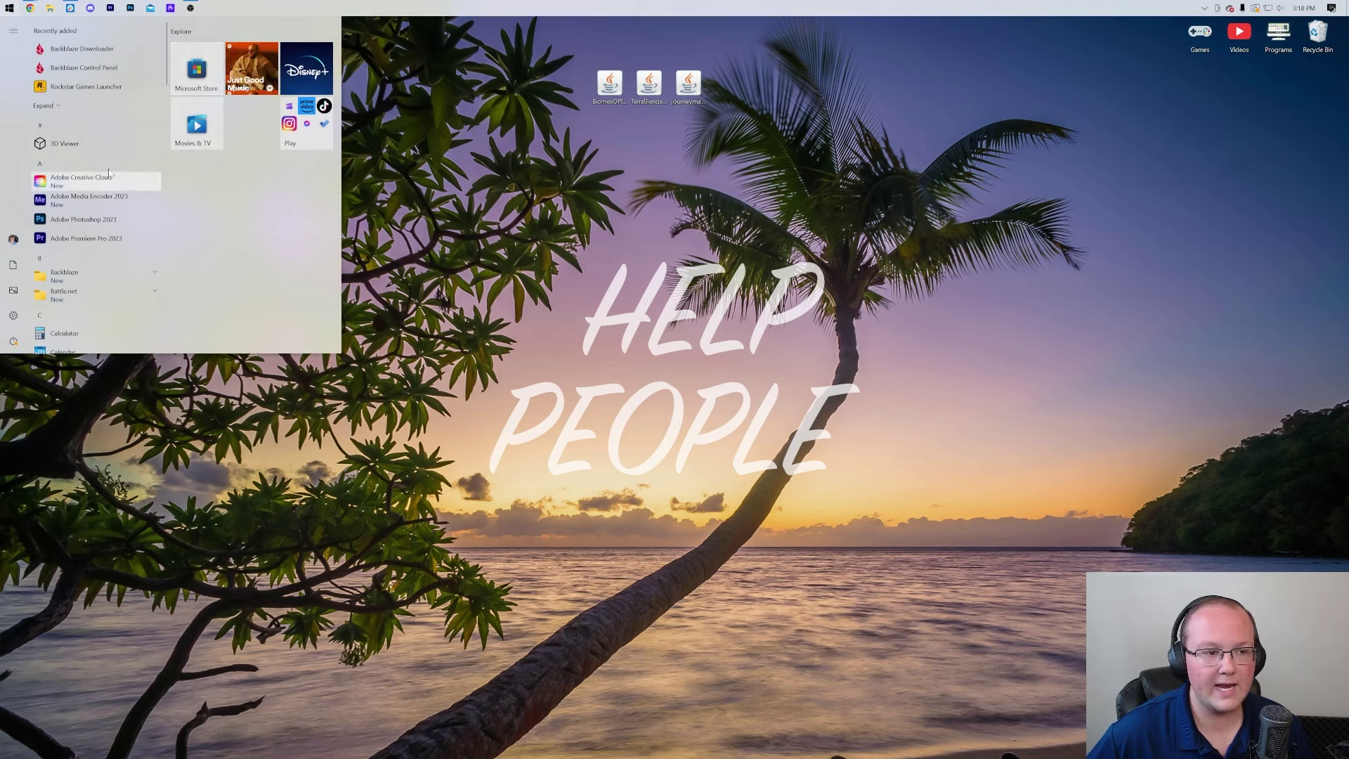
type("n")
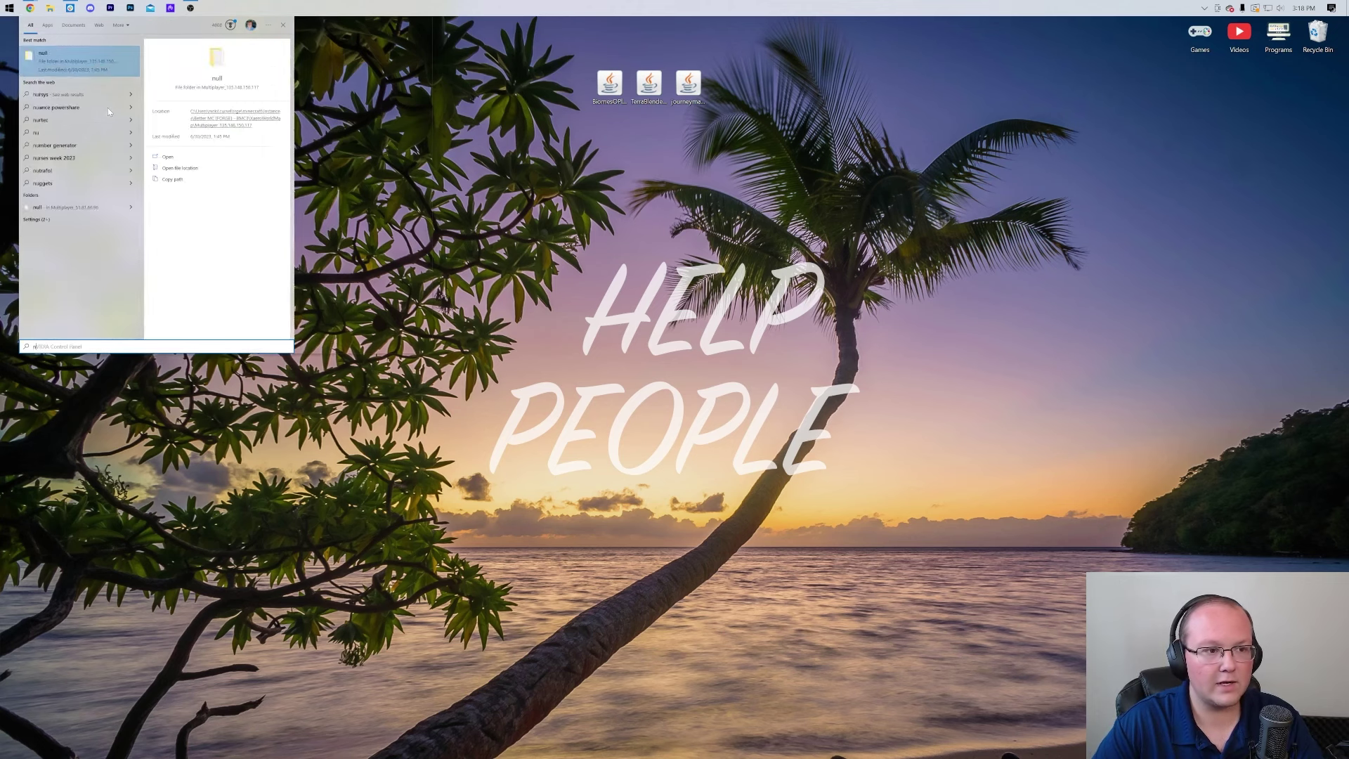
key("BackSpace")
type("nv")
key("Return")
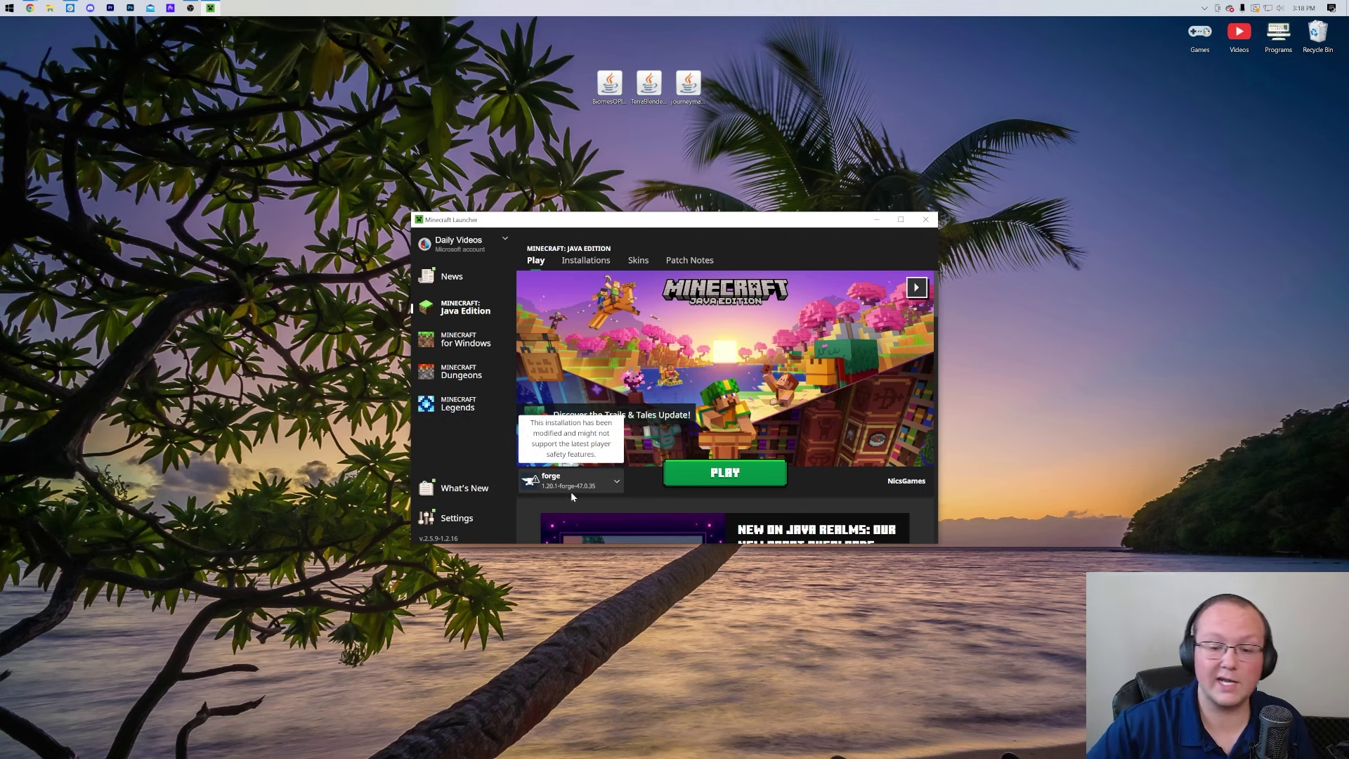
Step: Back out of the Forge launch warning, then open Installations and toggle the Modded filter off and on
left_click(725, 473)
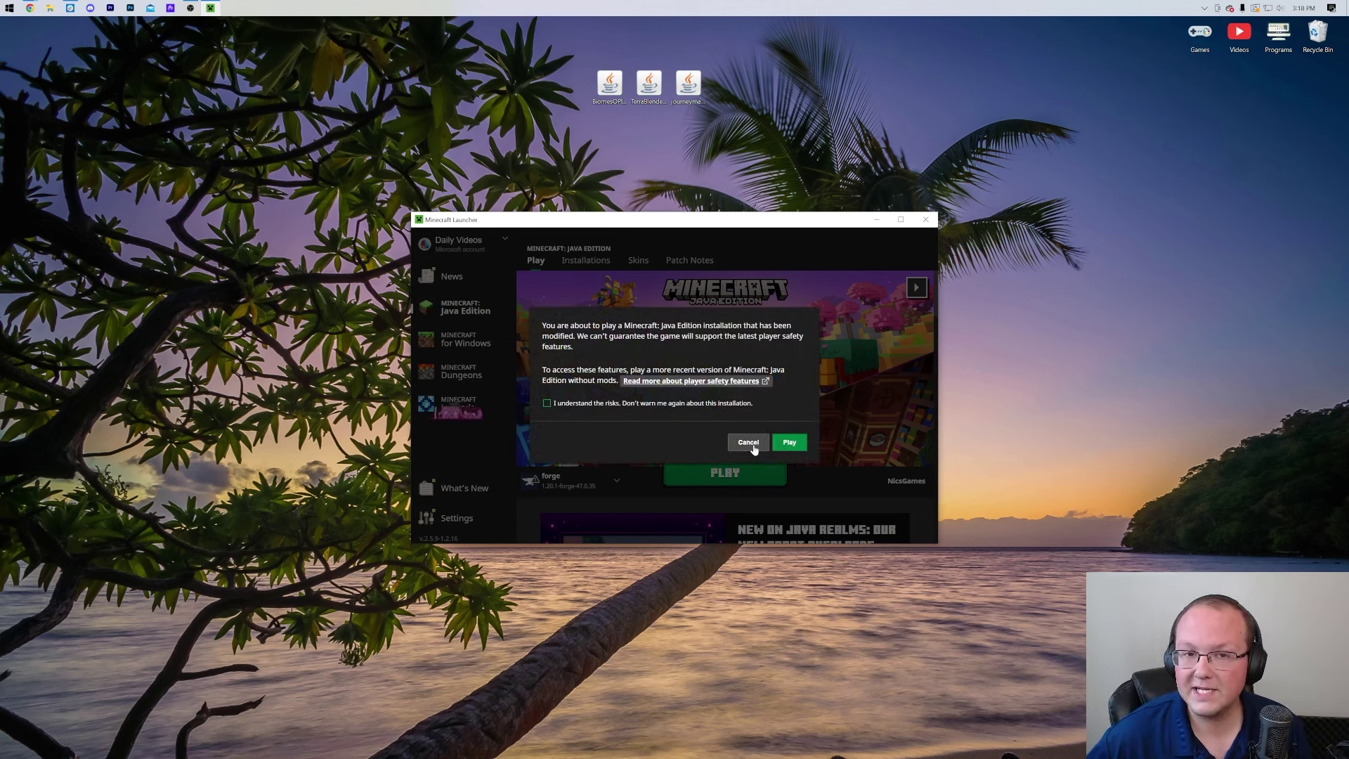
left_click(749, 443)
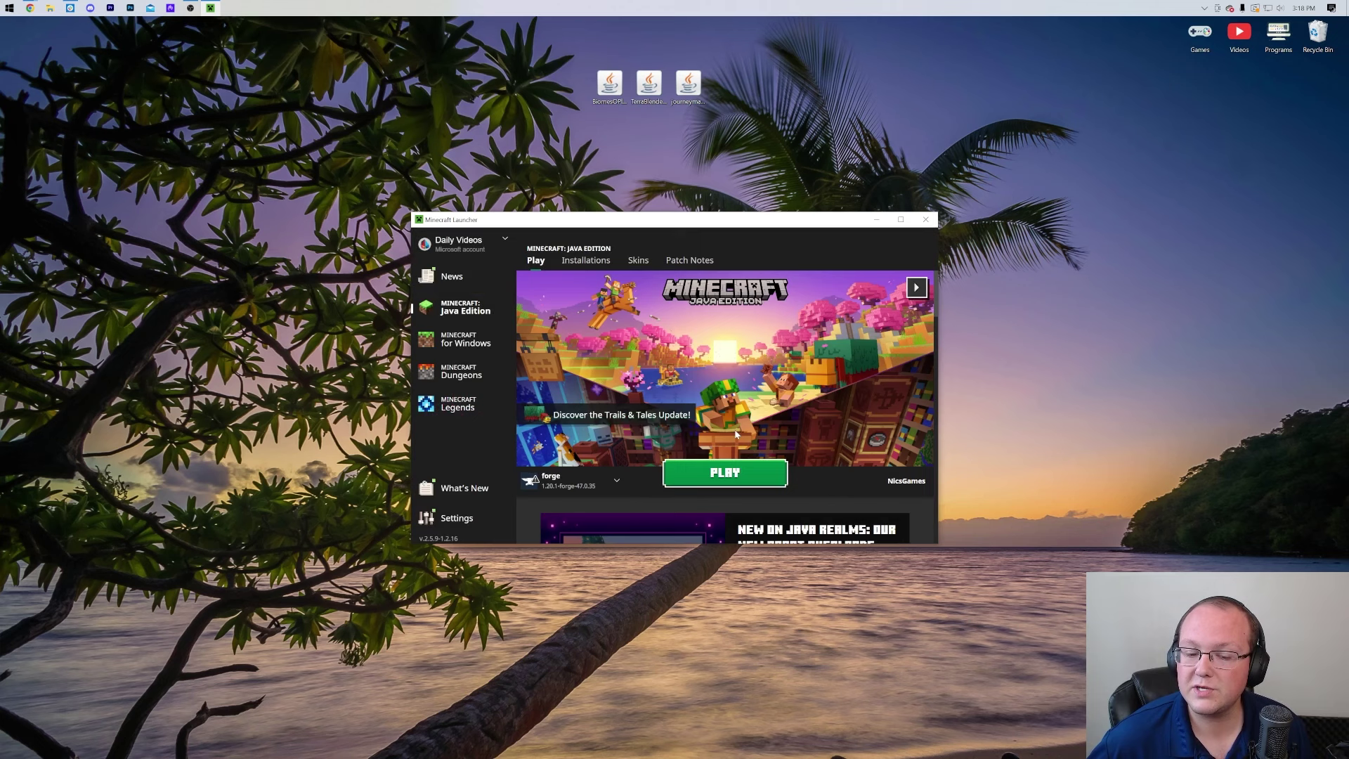
left_click(614, 485)
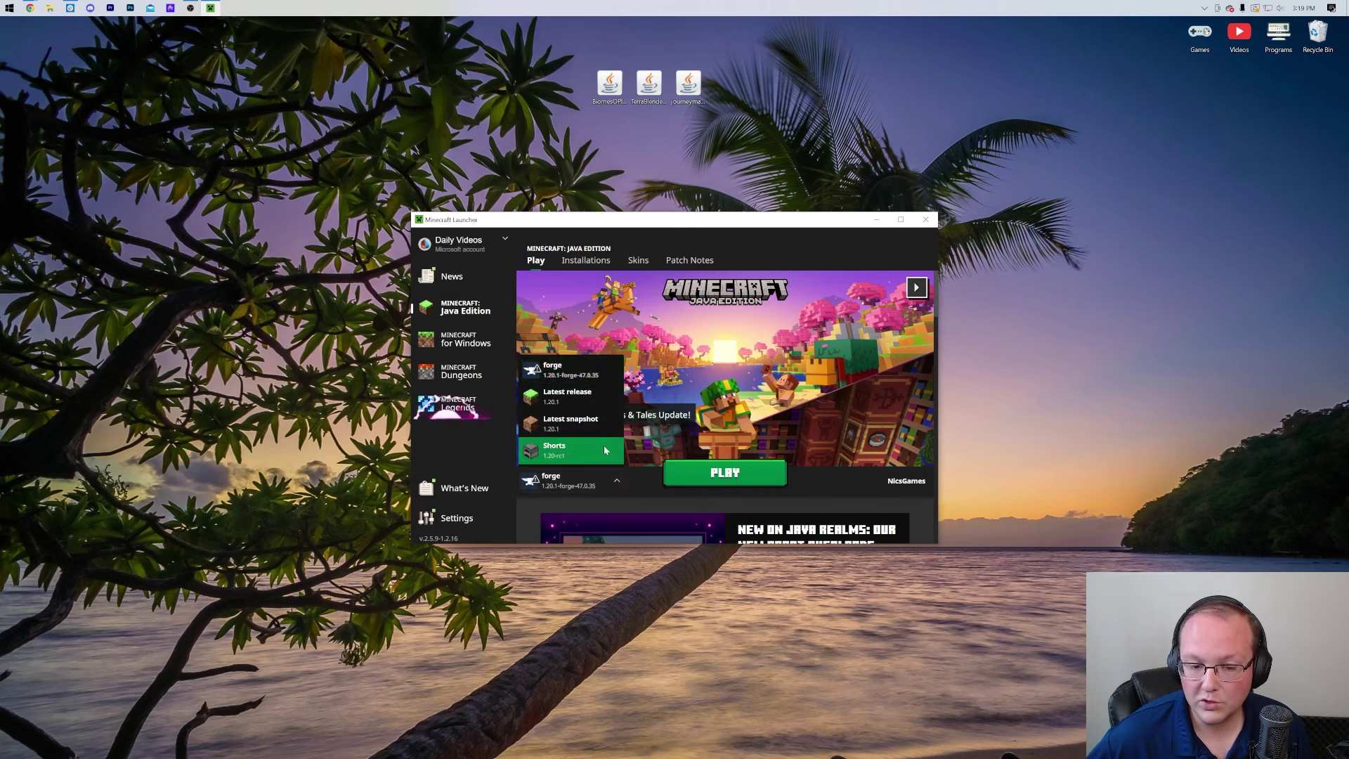
left_click(580, 268)
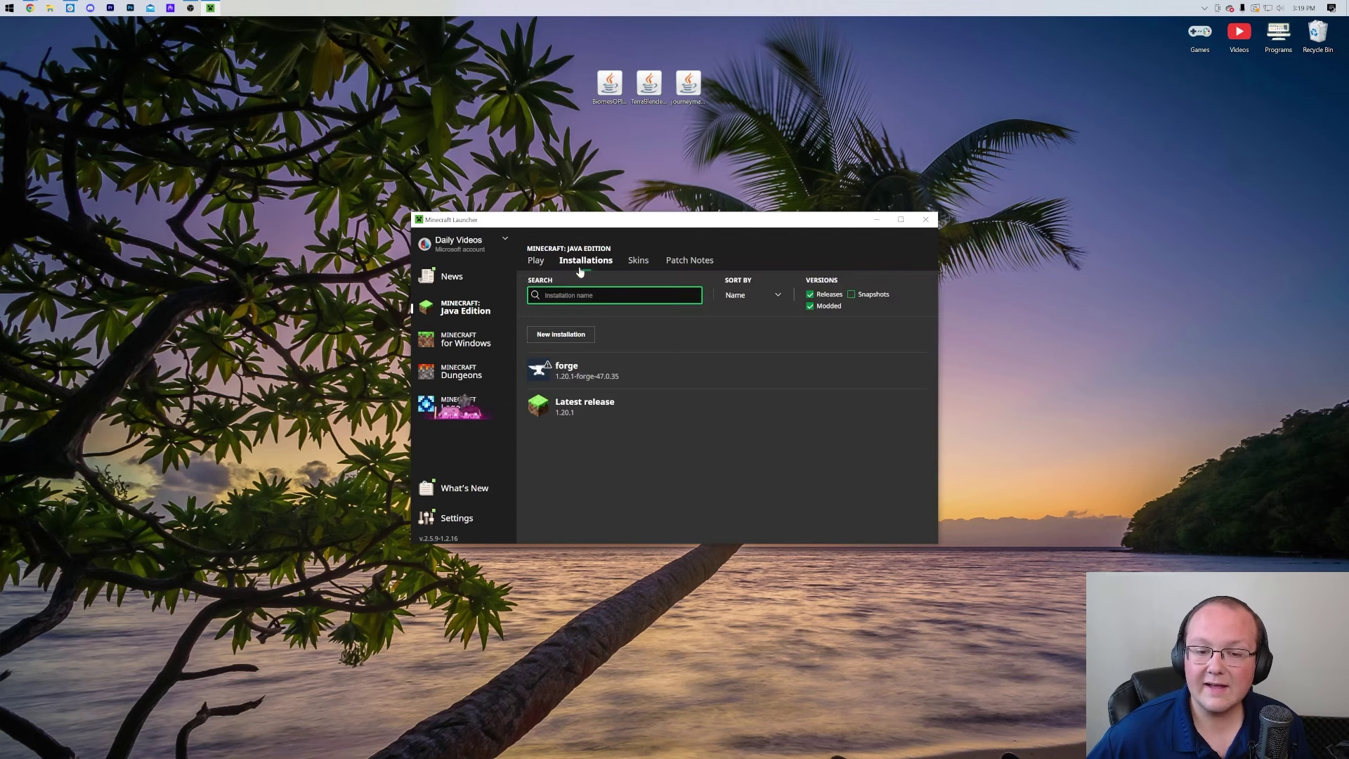
left_click(827, 309)
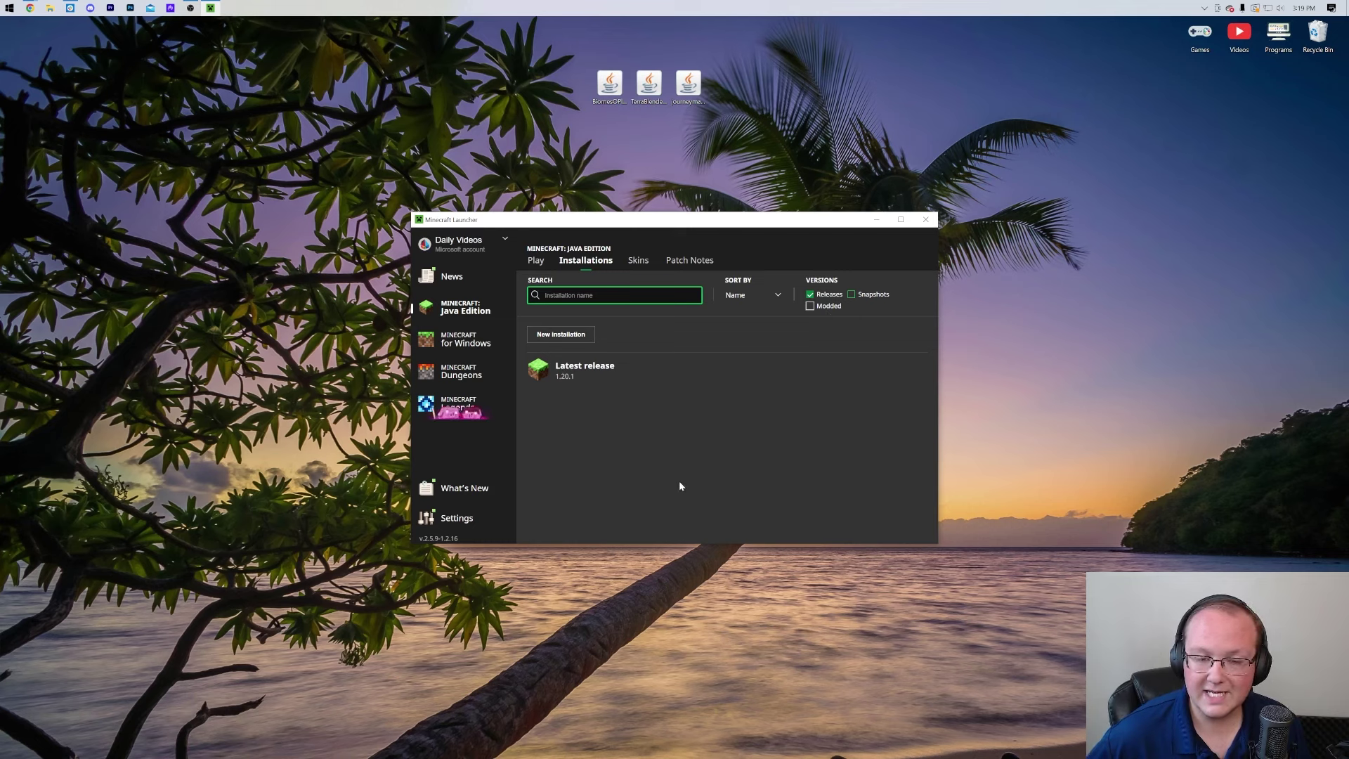
left_click(807, 307)
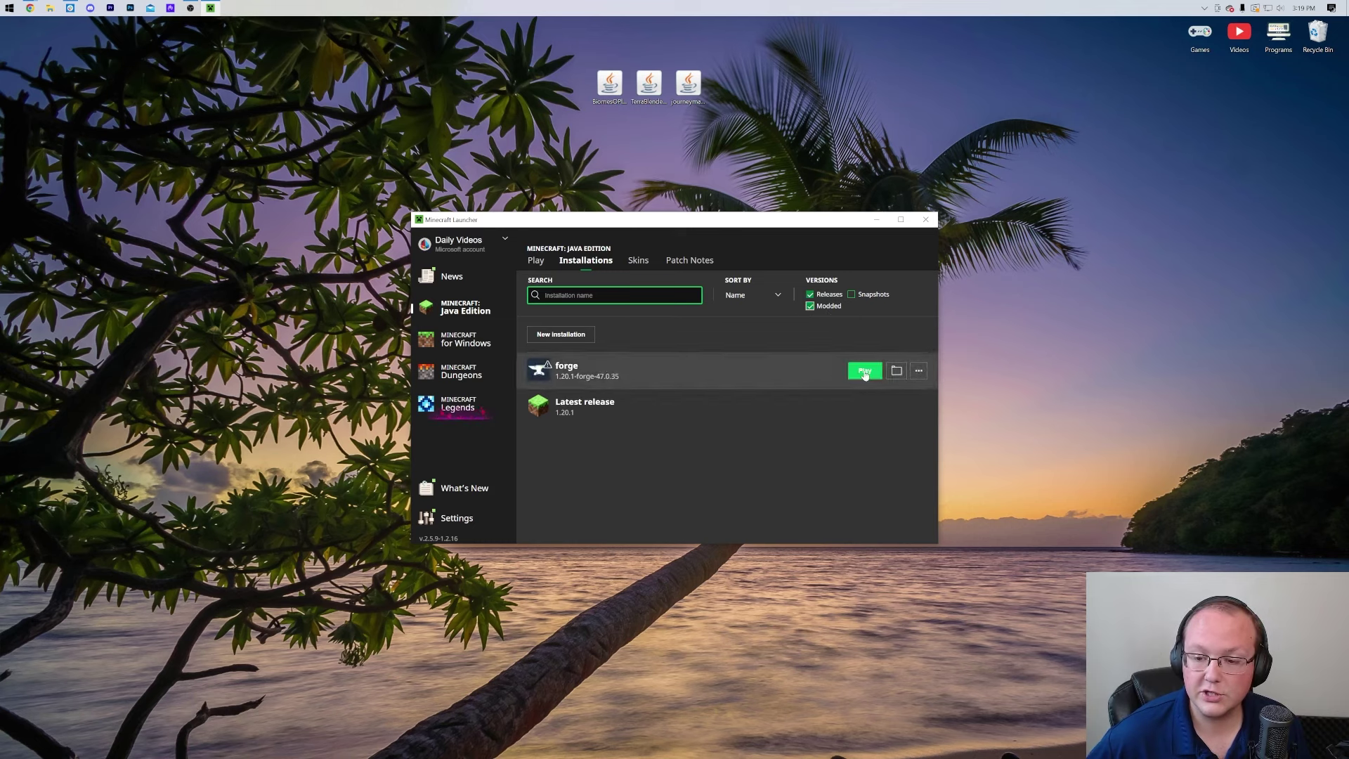
left_click(865, 370)
left_click(747, 444)
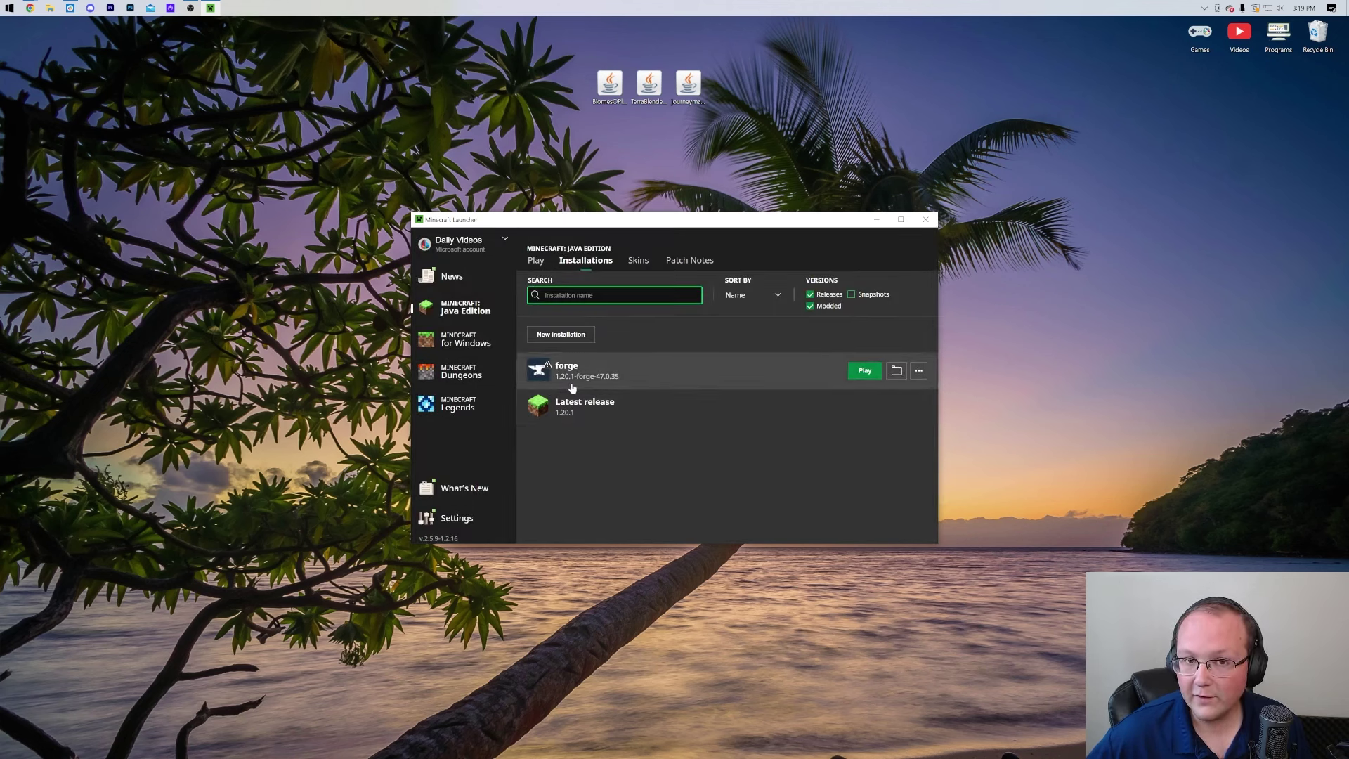
Step: Add a new installation named SimpleGameHosting.com on release 1.20.1-forge-47.0.35 with 1920×1080 resolution
left_click(569, 335)
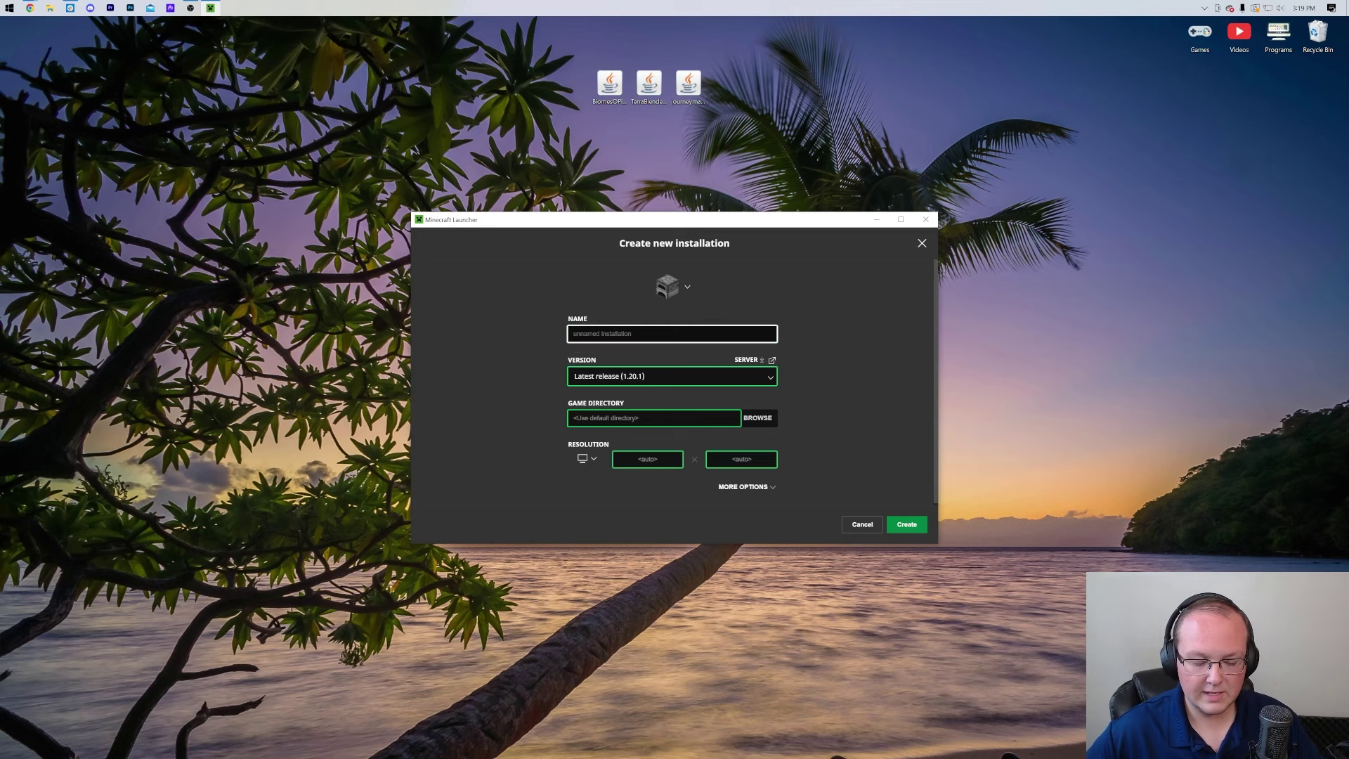
type("SimpleGameHosting.com")
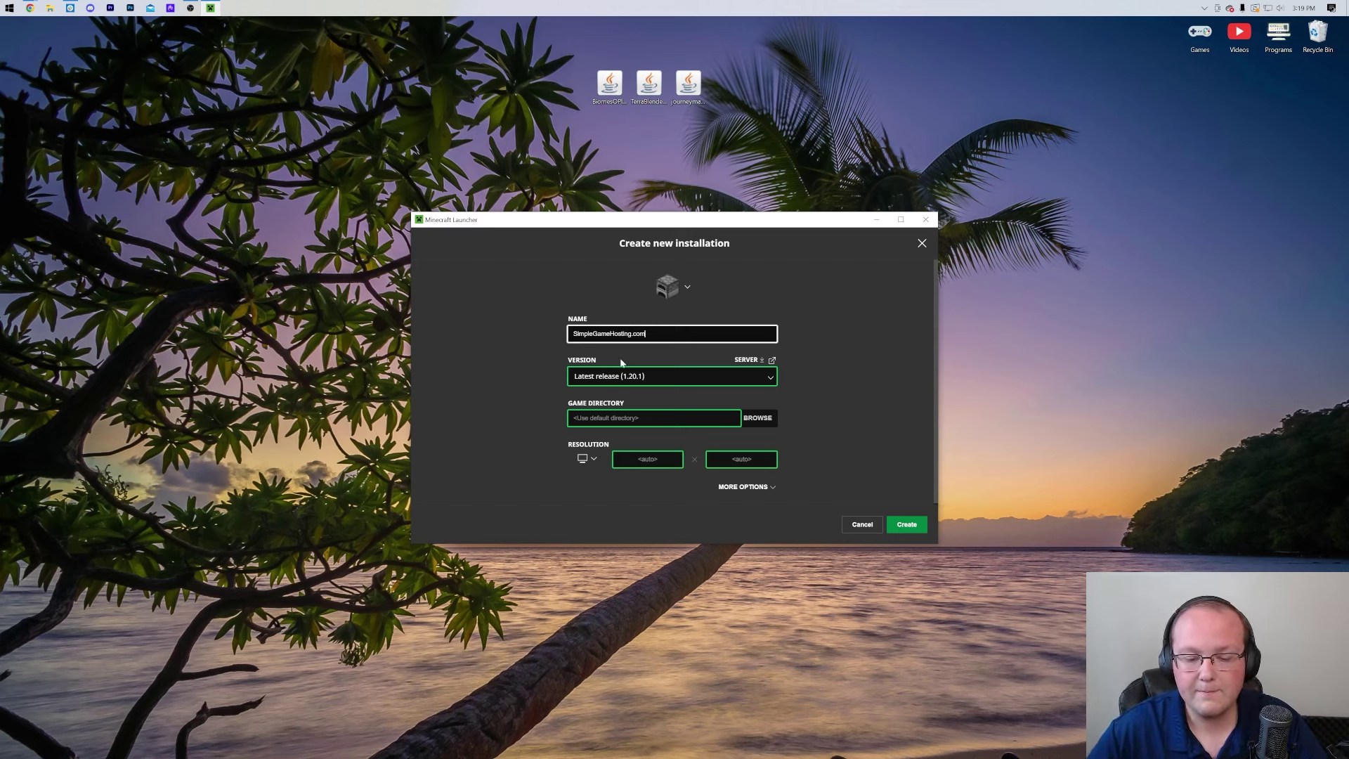
left_click(668, 376)
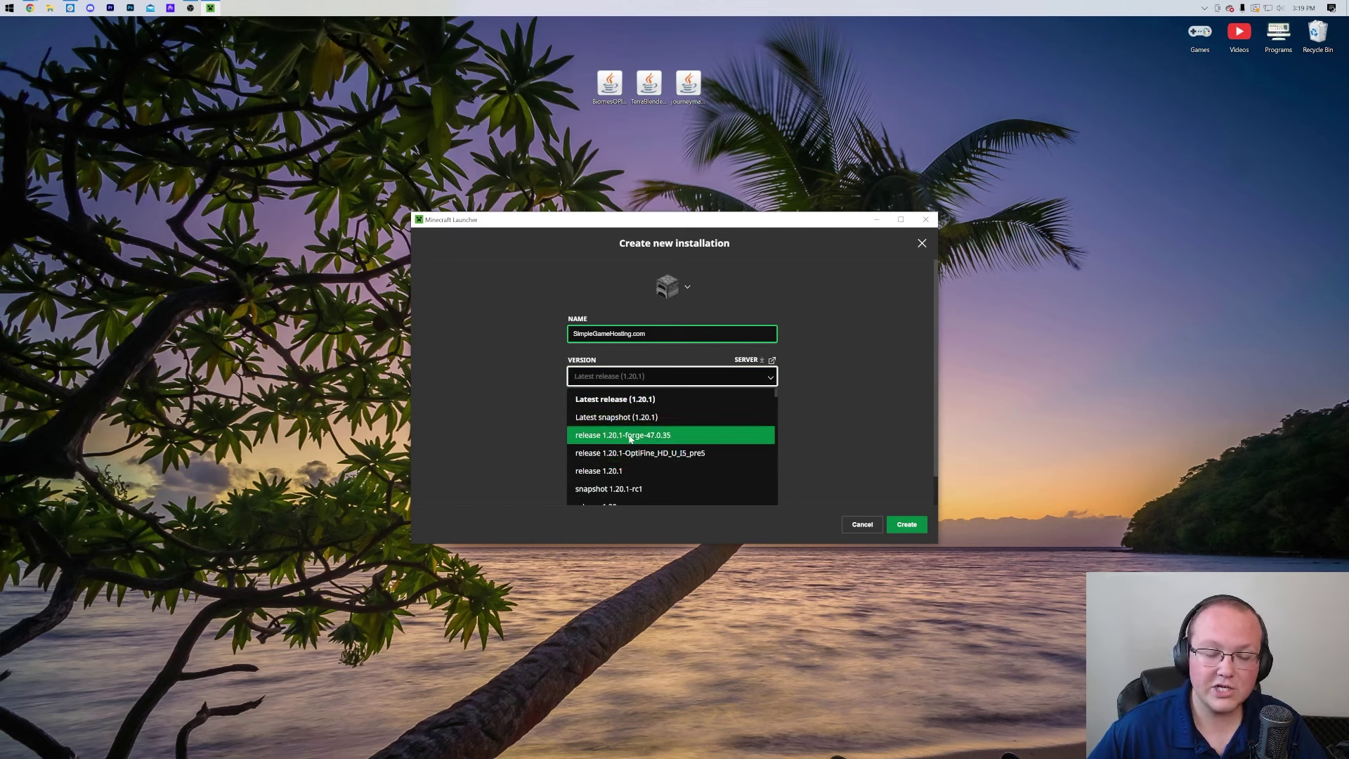
left_click(630, 436)
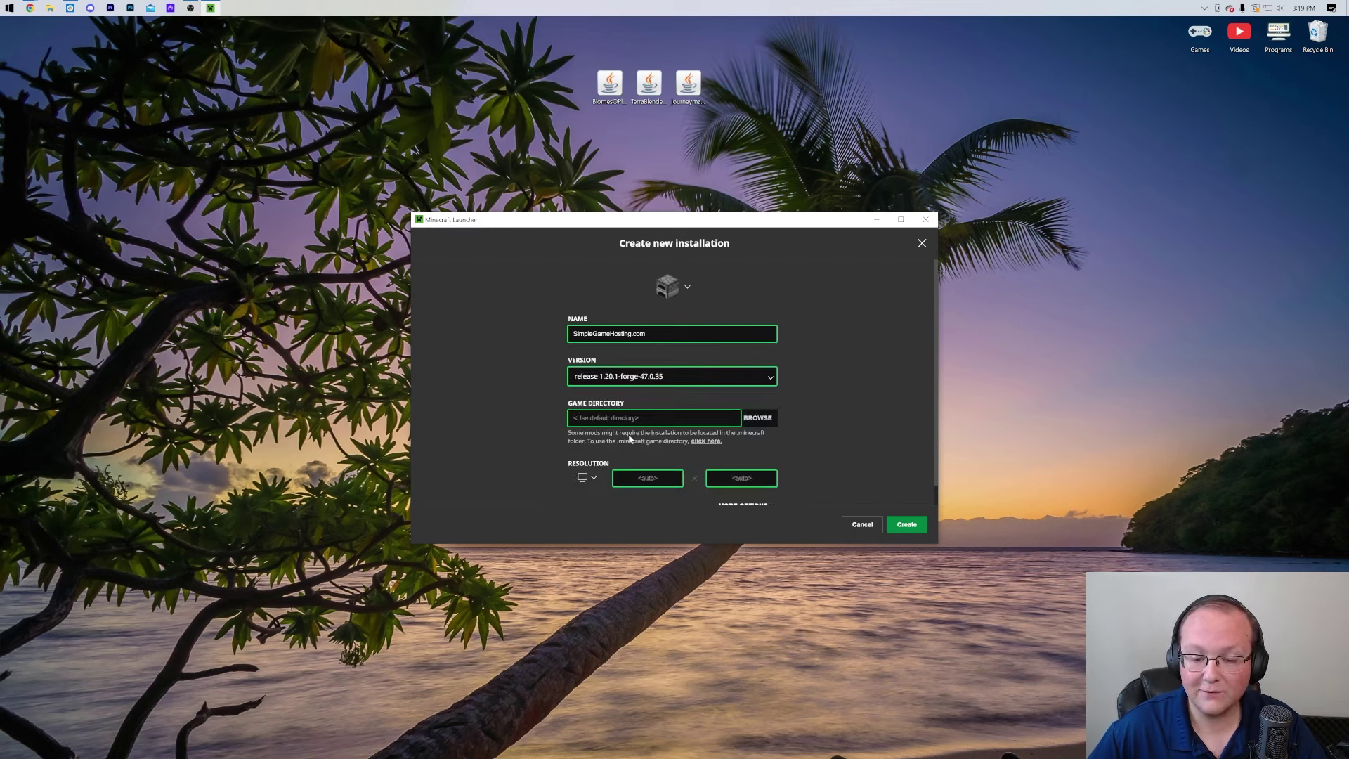
left_click(621, 383)
scroll(649, 409, "down", 10)
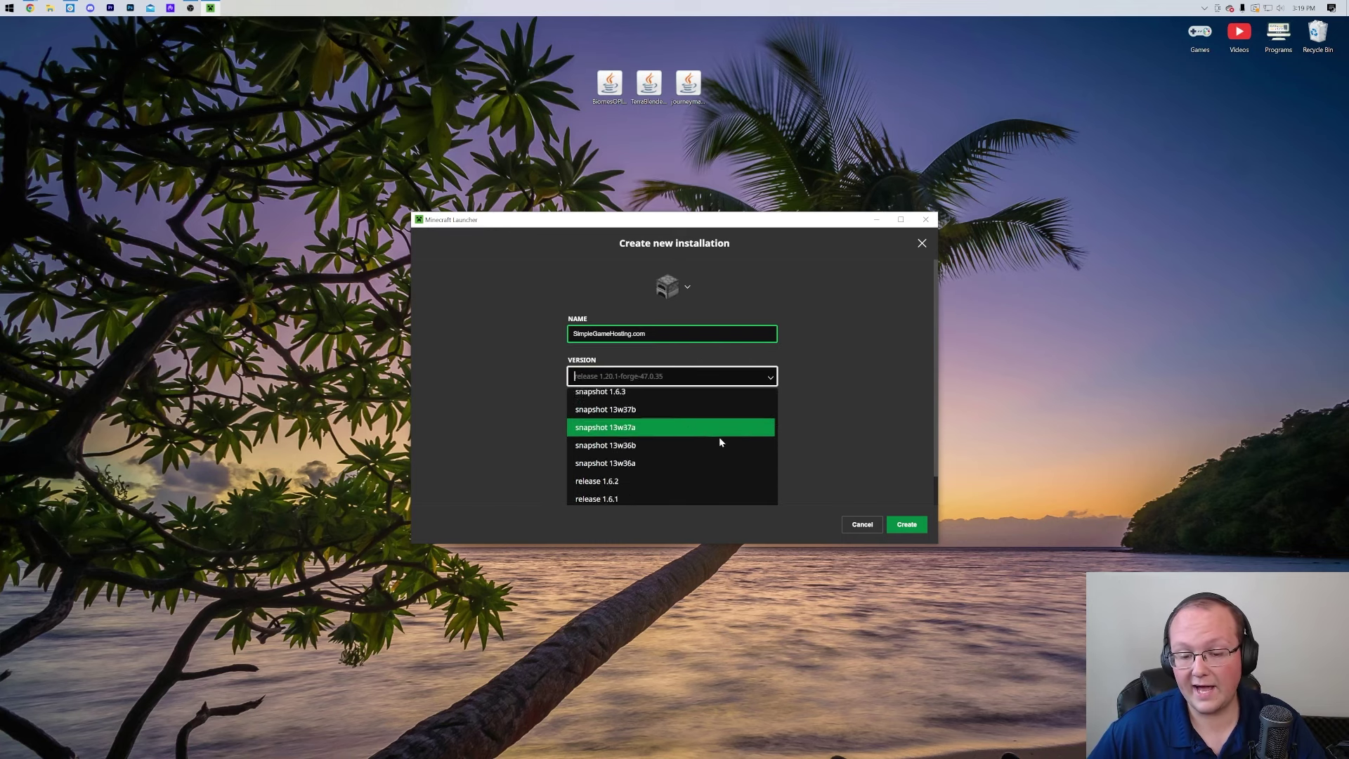
left_click(802, 446)
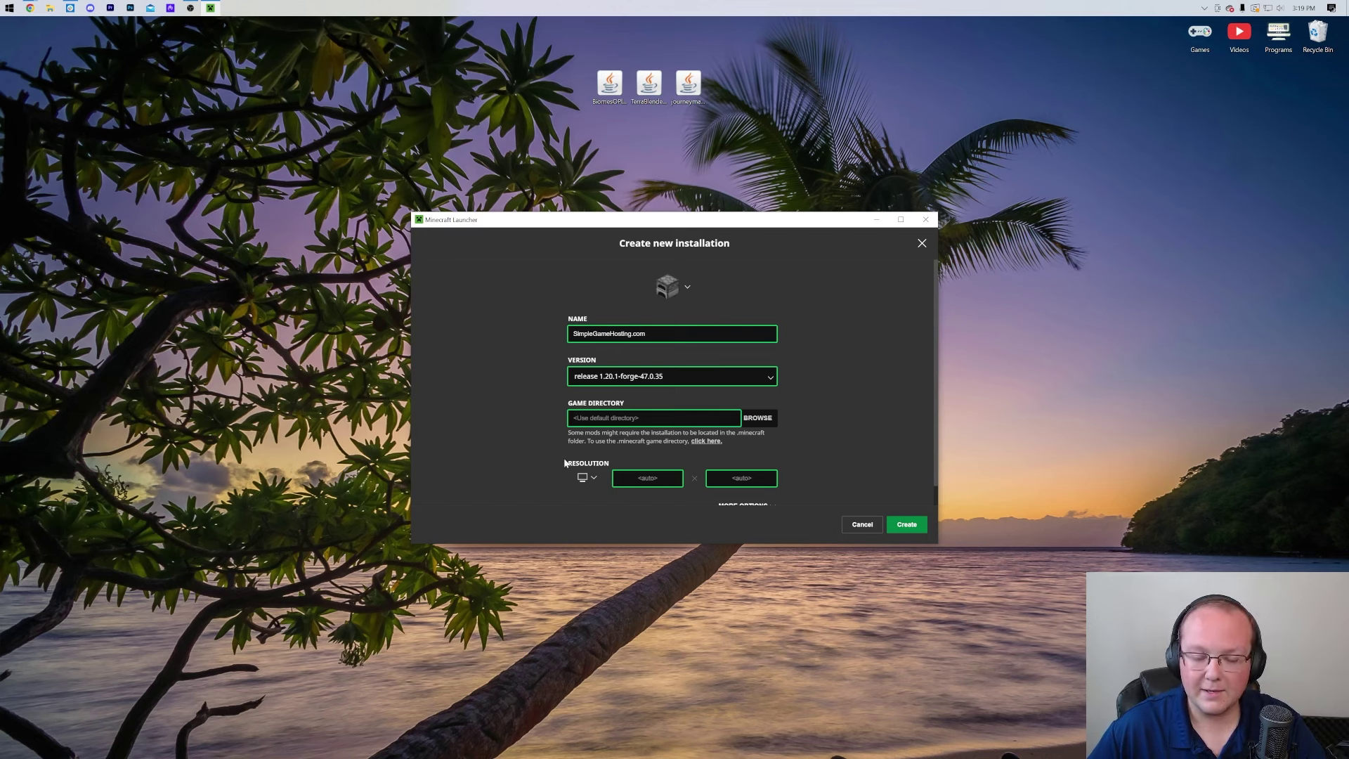
left_click(583, 487)
left_click(570, 444)
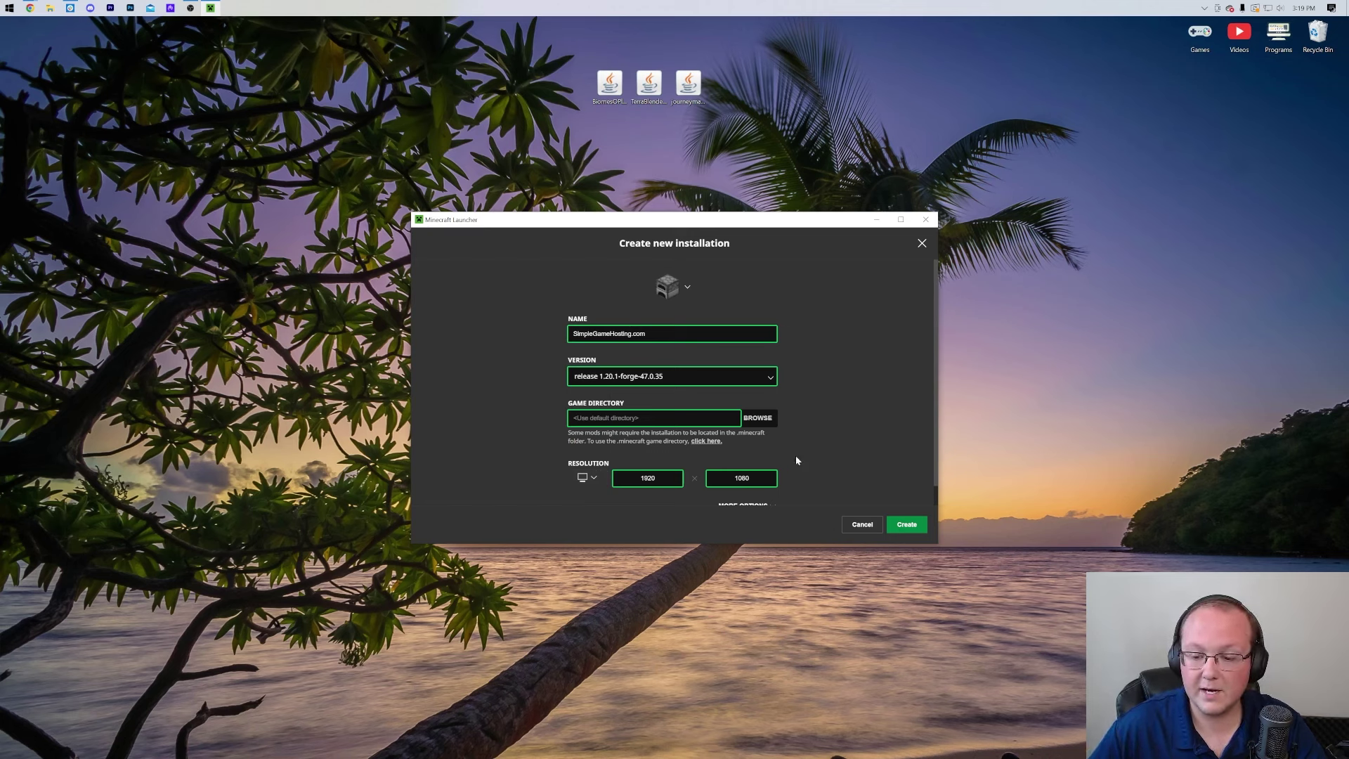
left_click(912, 527)
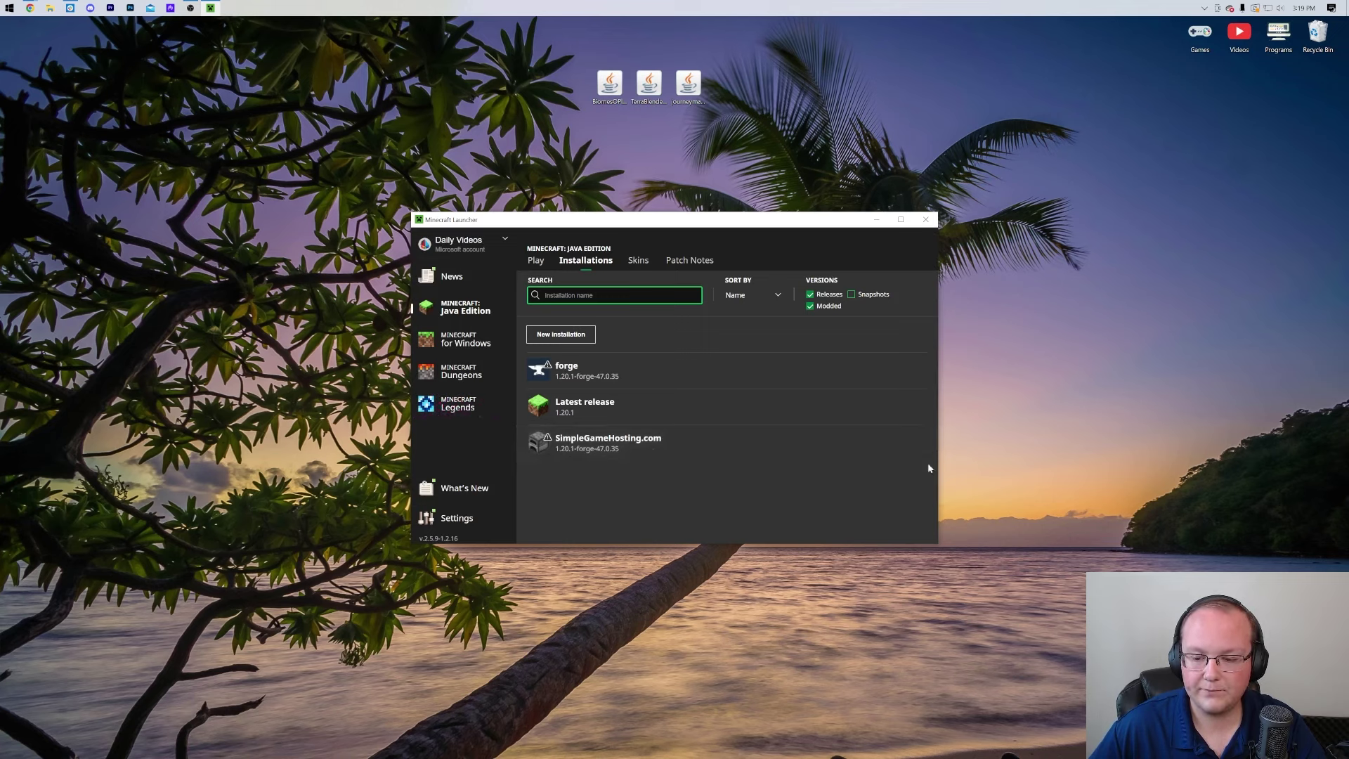
Step: Play the SimpleGameHosting.com installation and accept the modified-installation warning
left_click(865, 443)
left_click(794, 445)
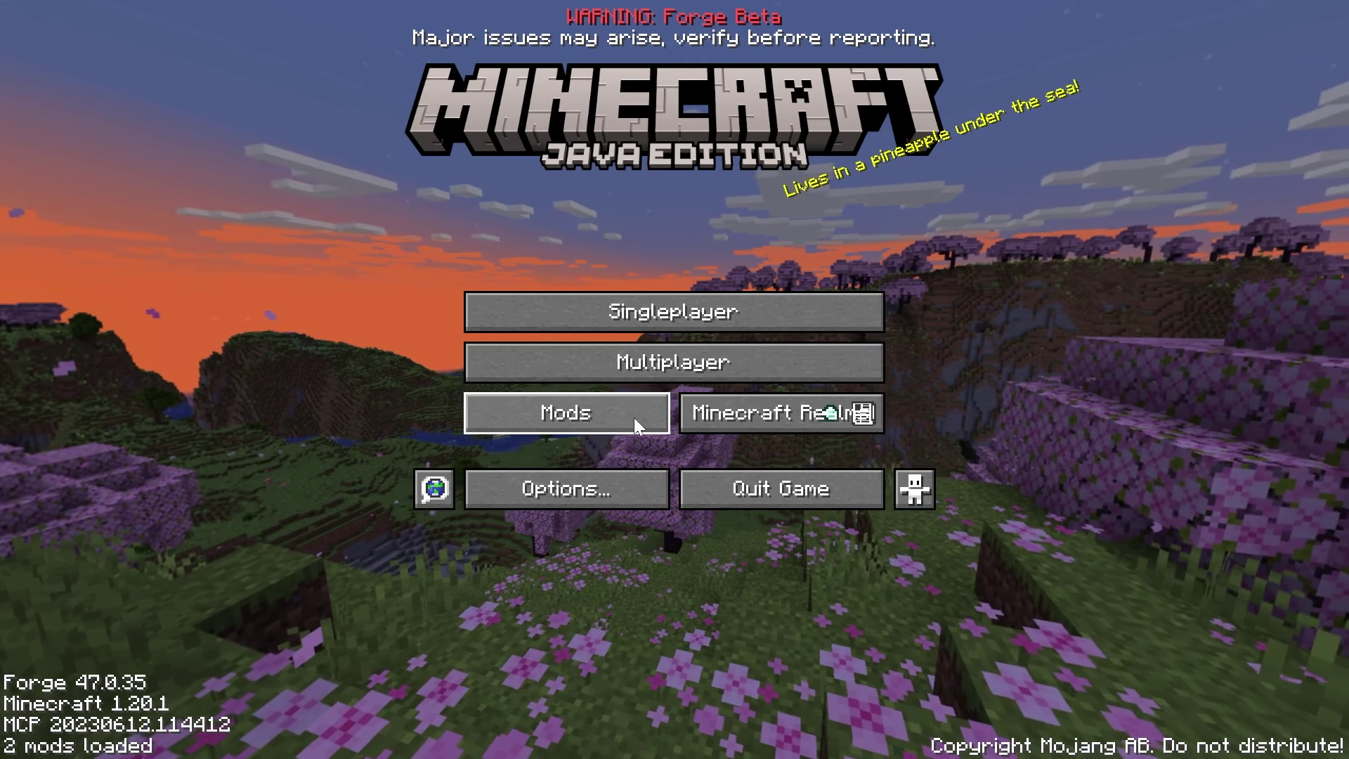
Step: Copy the TerraBlender, JourneyMap and Biomes O' Plenty jars from the desktop into the mods folder
left_click(626, 417)
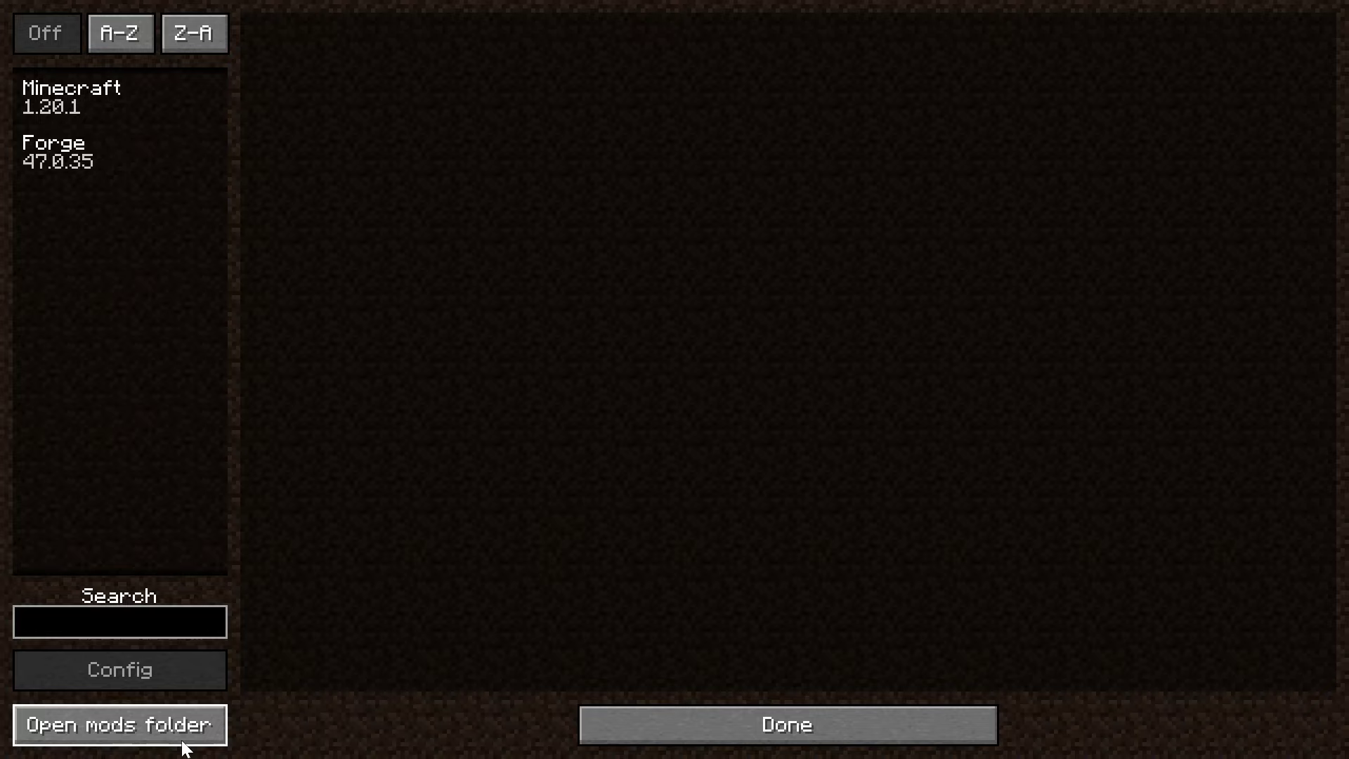
left_click(150, 711)
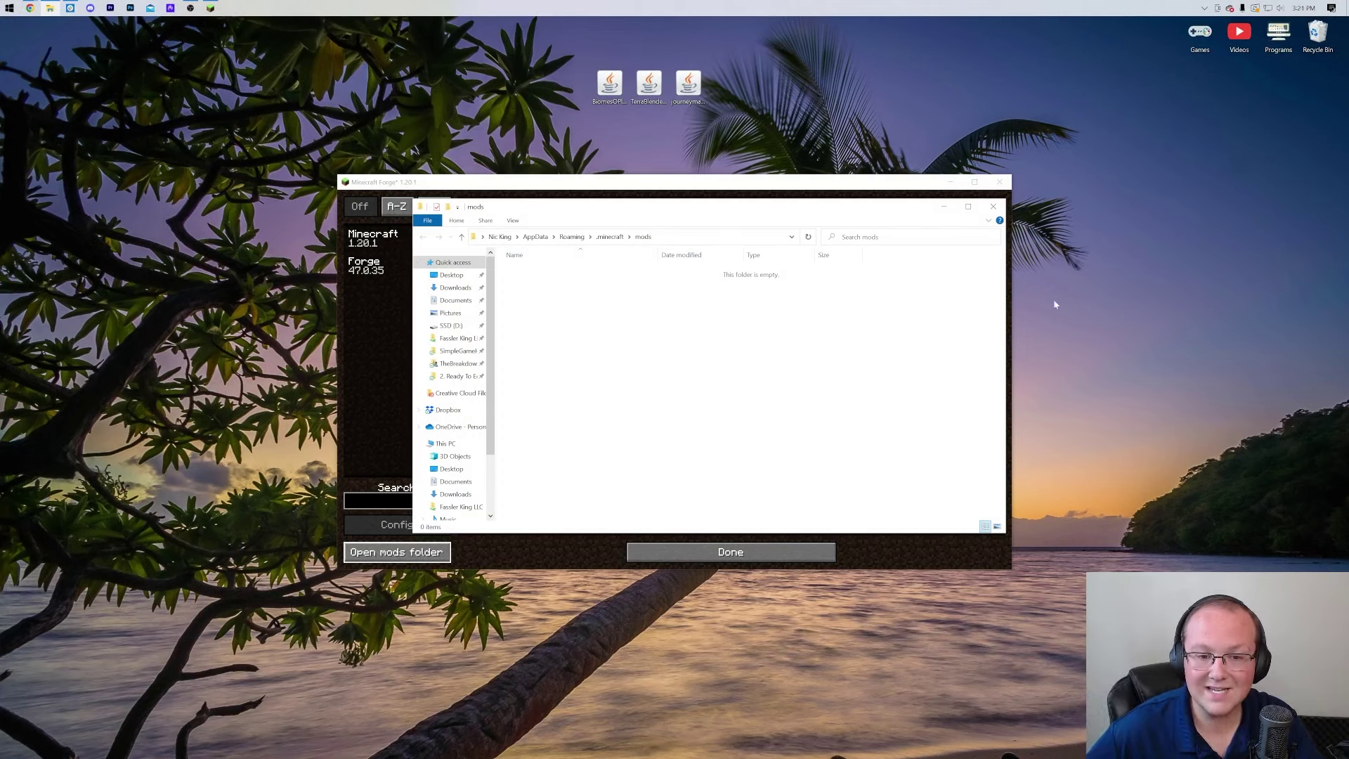
left_click_drag(581, 115, 747, 86)
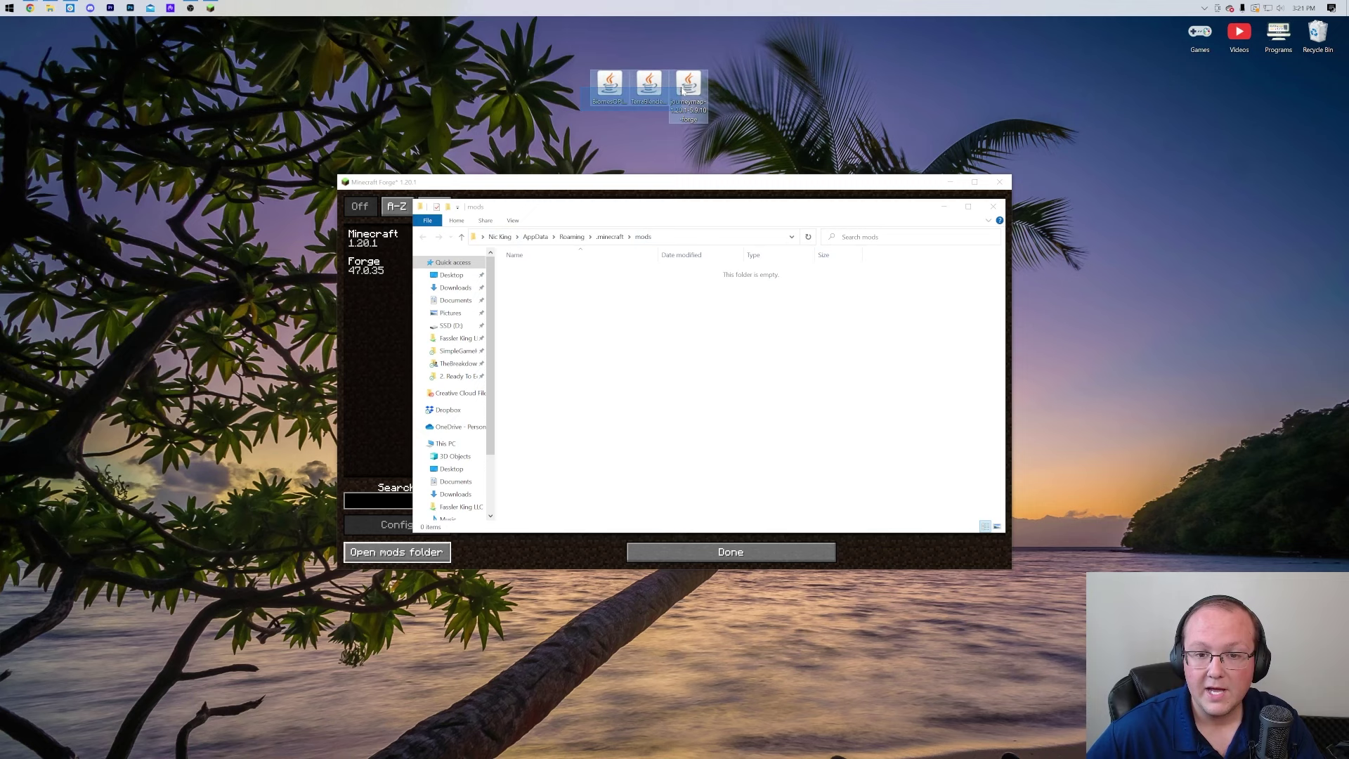
mouse_move(641, 117)
left_mouse_down()
mouse_move(727, 120)
mouse_move(668, 338)
mouse_move(632, 321)
left_mouse_up()
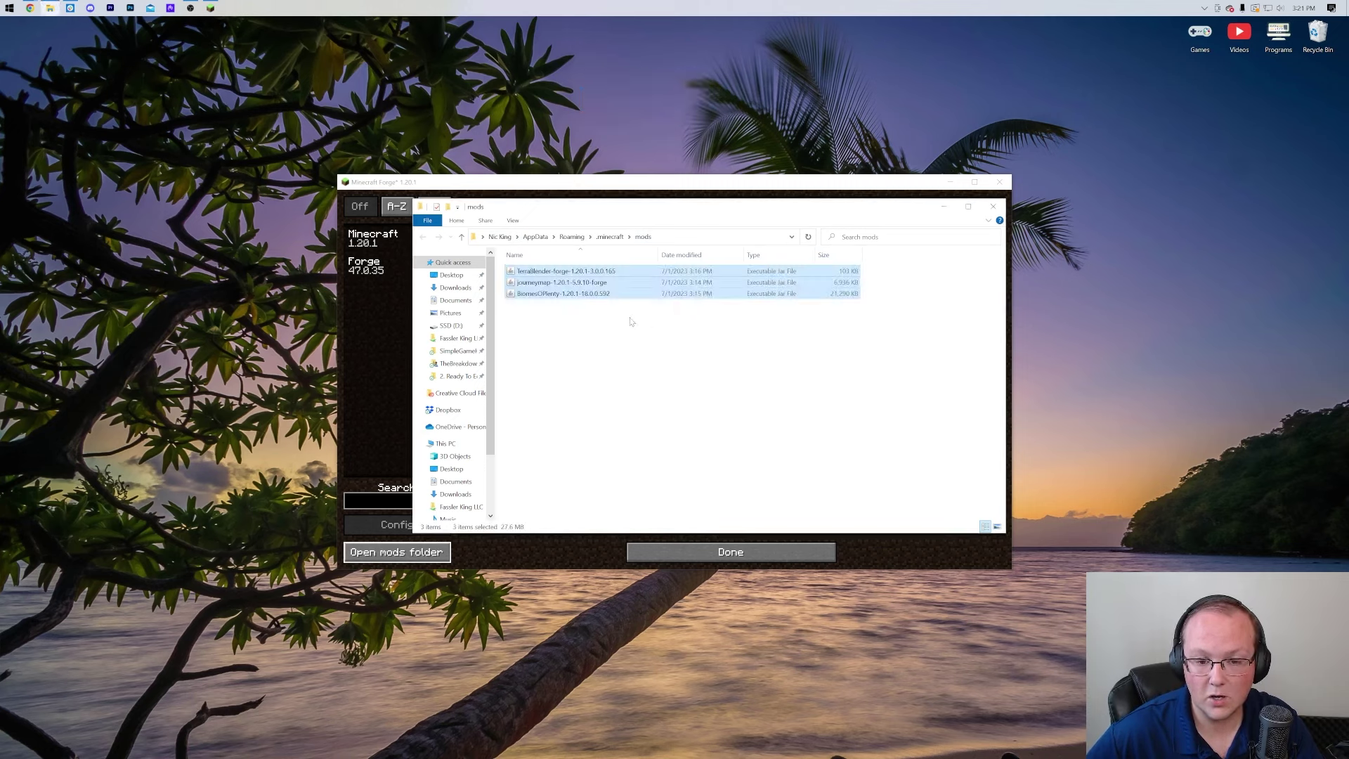
left_click(993, 206)
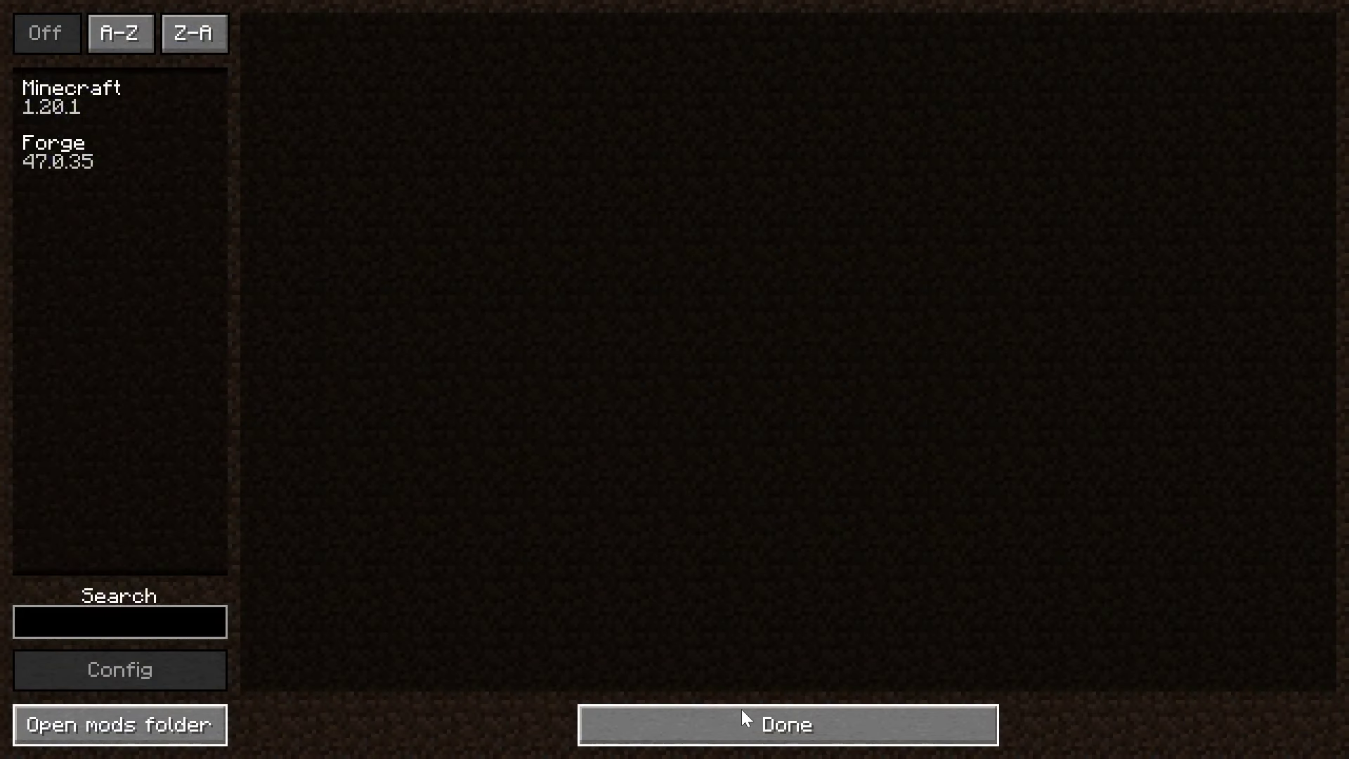
Step: Quit Minecraft and reopen the Minecraft Launcher by searching 'minecraft' in Start
left_click(744, 712)
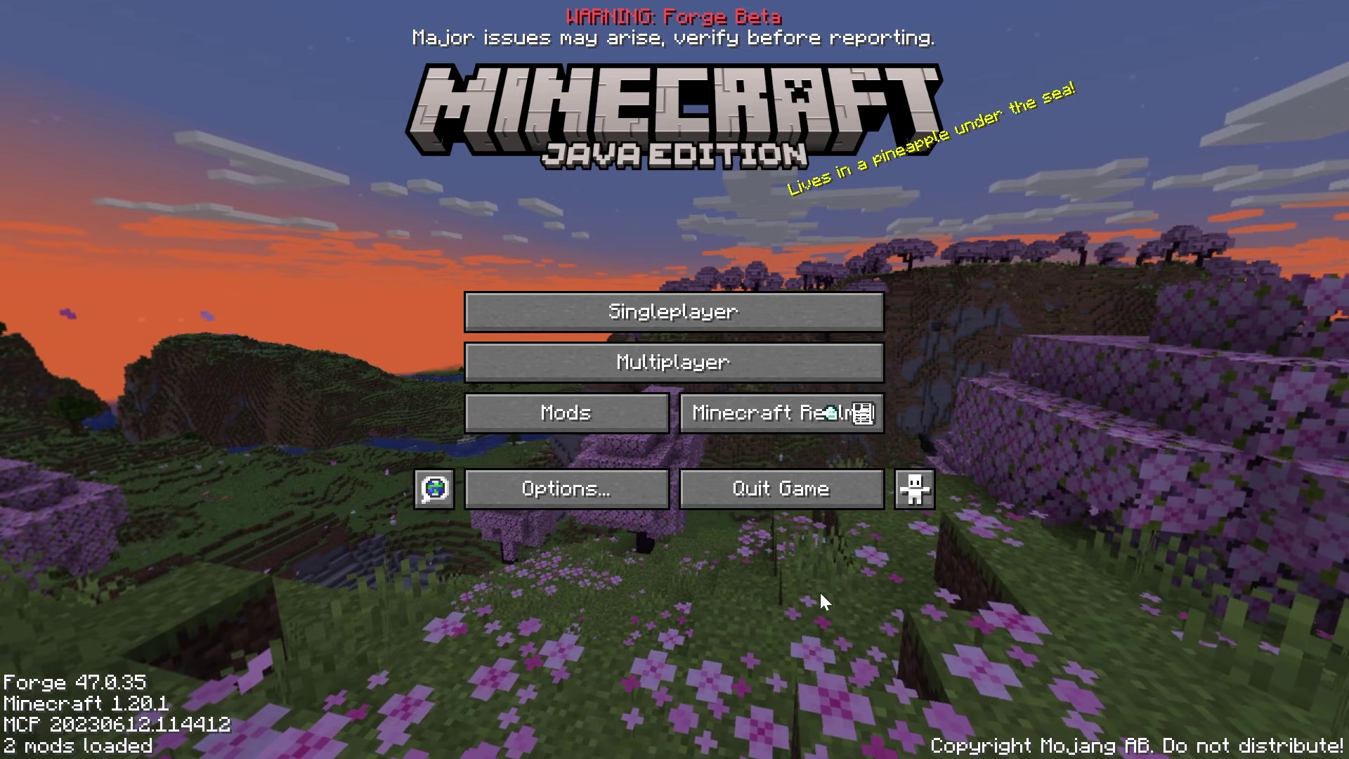
left_click(811, 501)
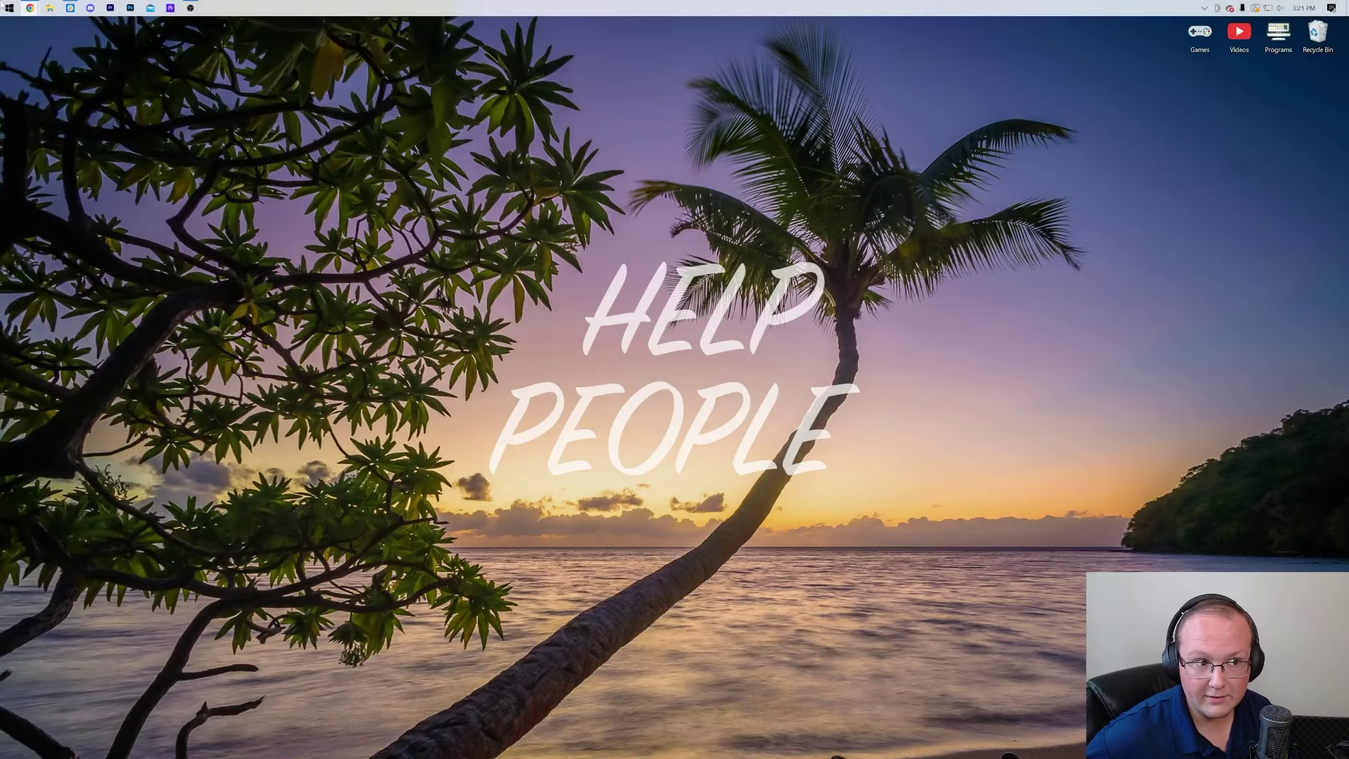
key("super")
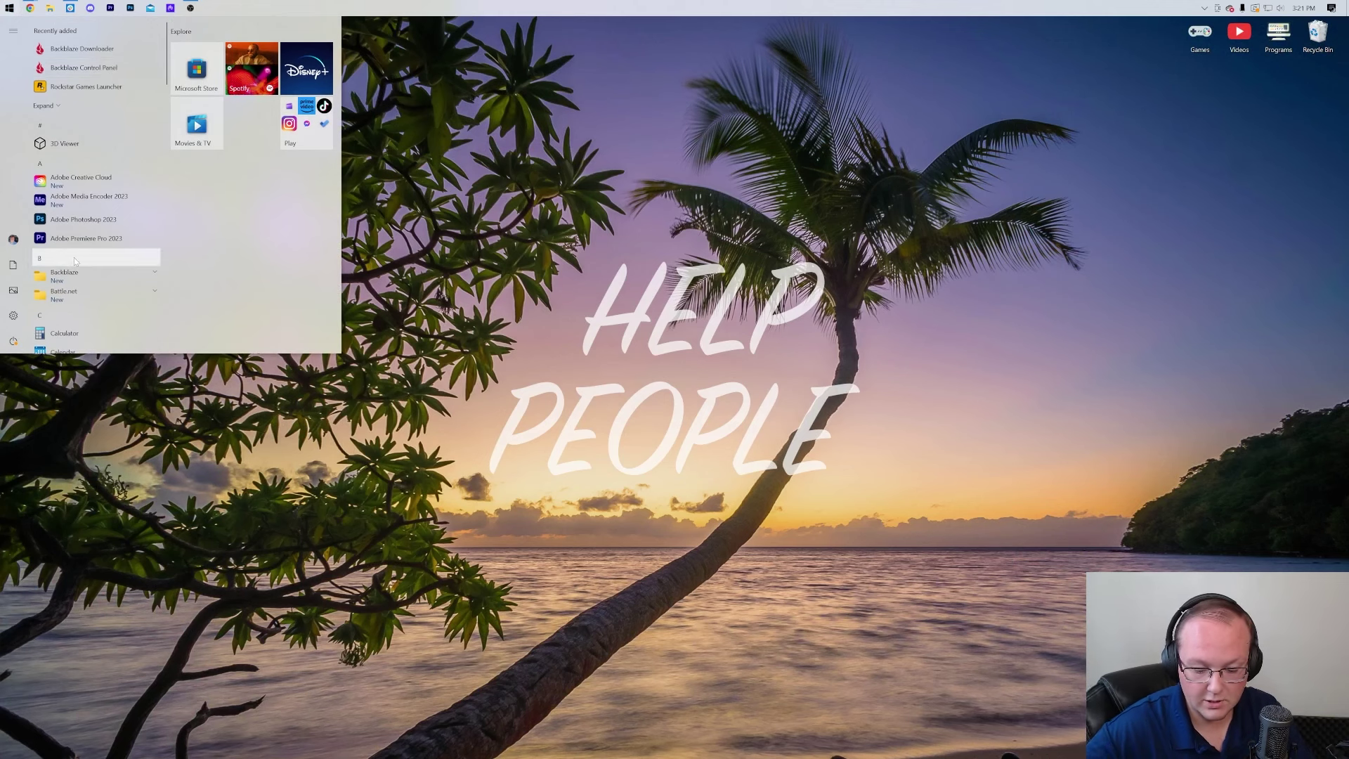
type("minecraft")
key("Return")
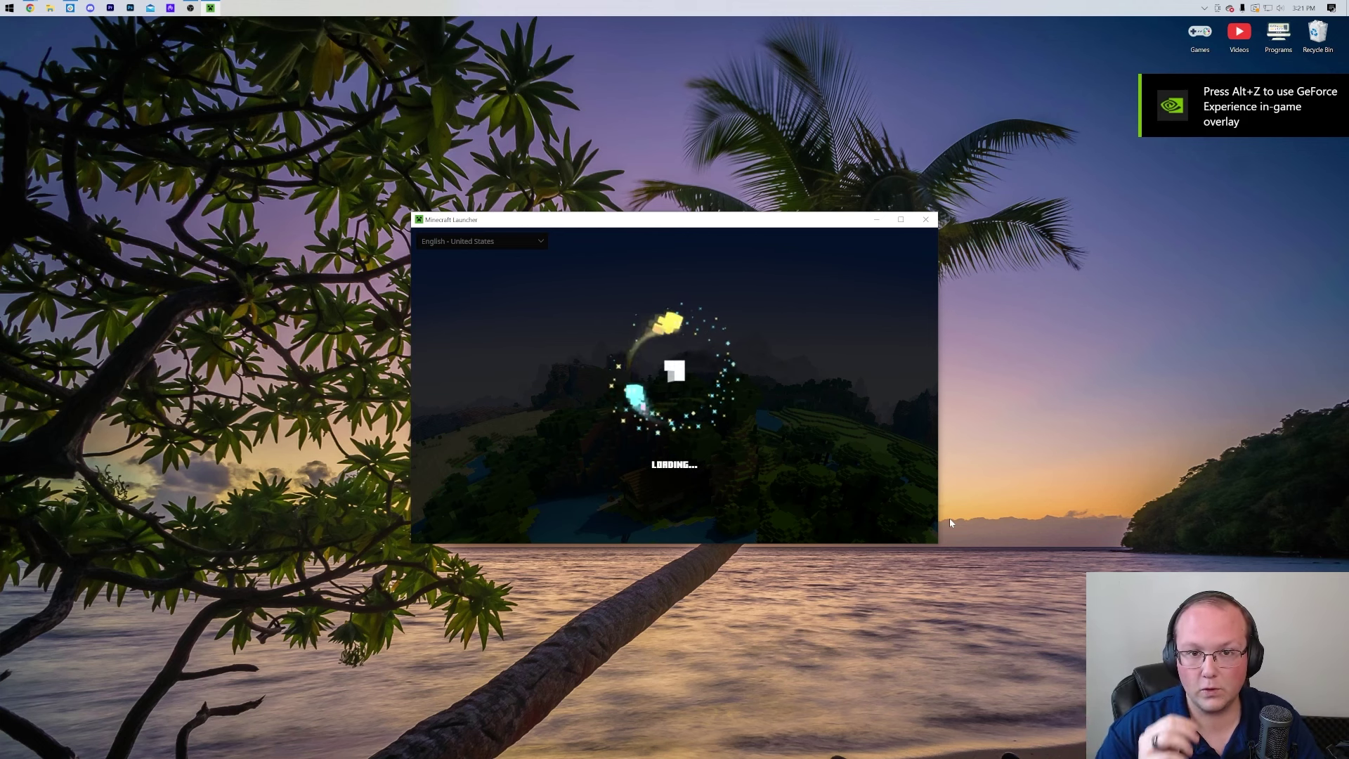
Step: Select the 1.20.1-forge-47.0.35 installation, hit PLAY and accept the modified-installation warning
left_click(585, 480)
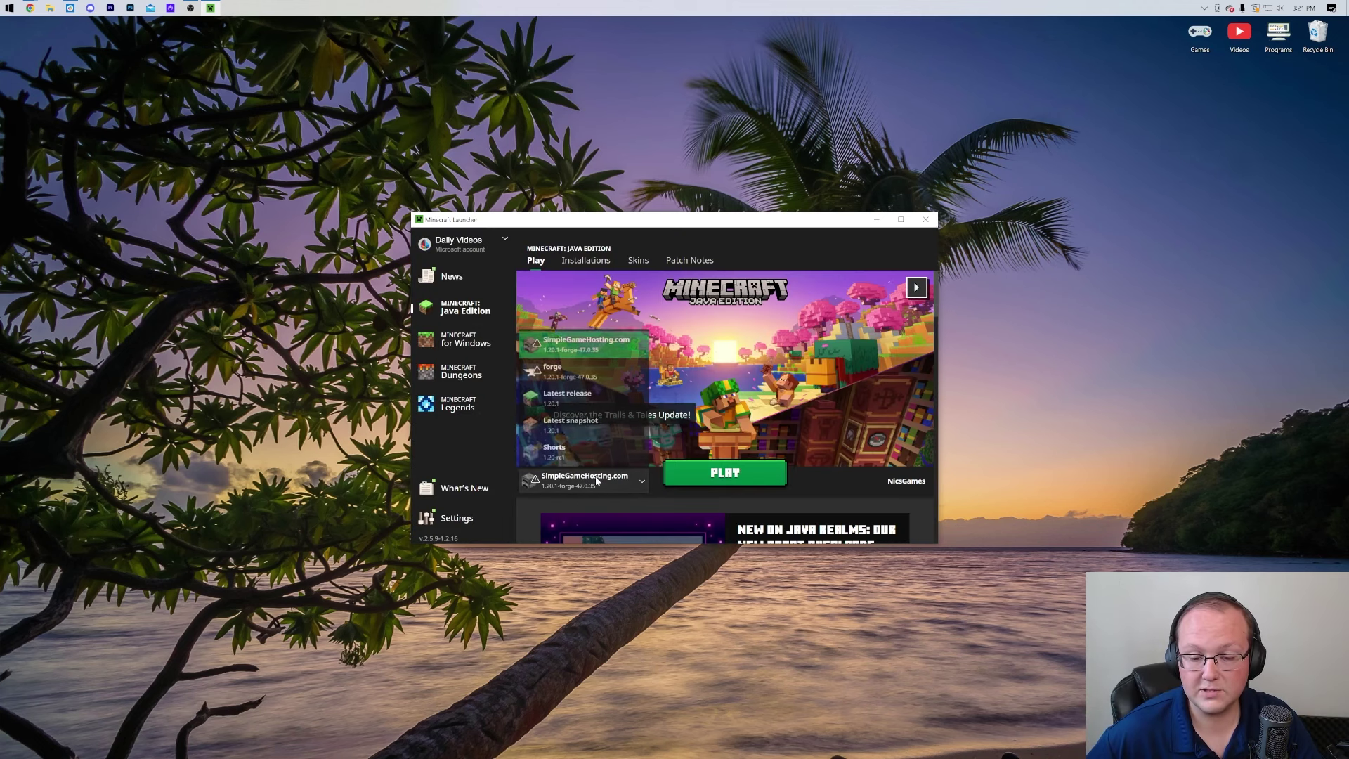
left_click(596, 485)
left_click(598, 483)
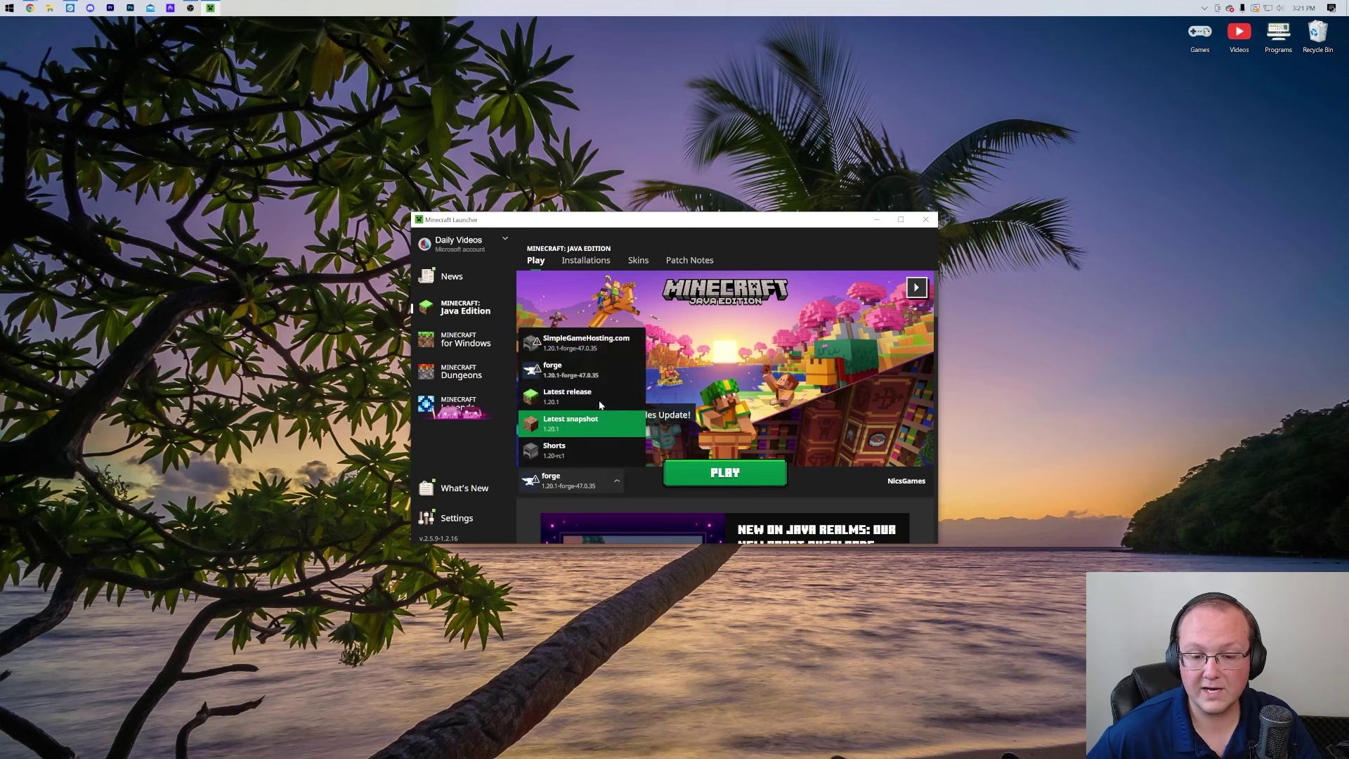
left_click(583, 343)
left_click(713, 484)
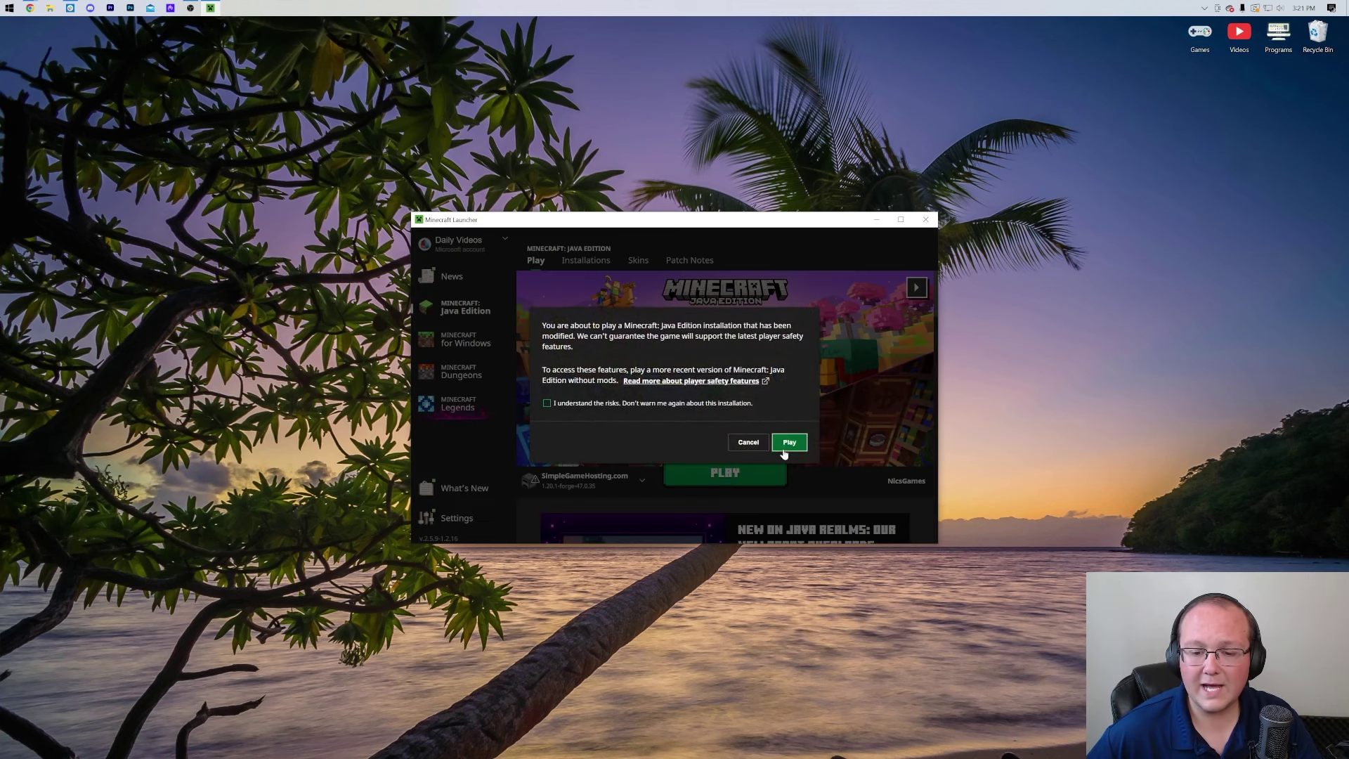
left_click(784, 441)
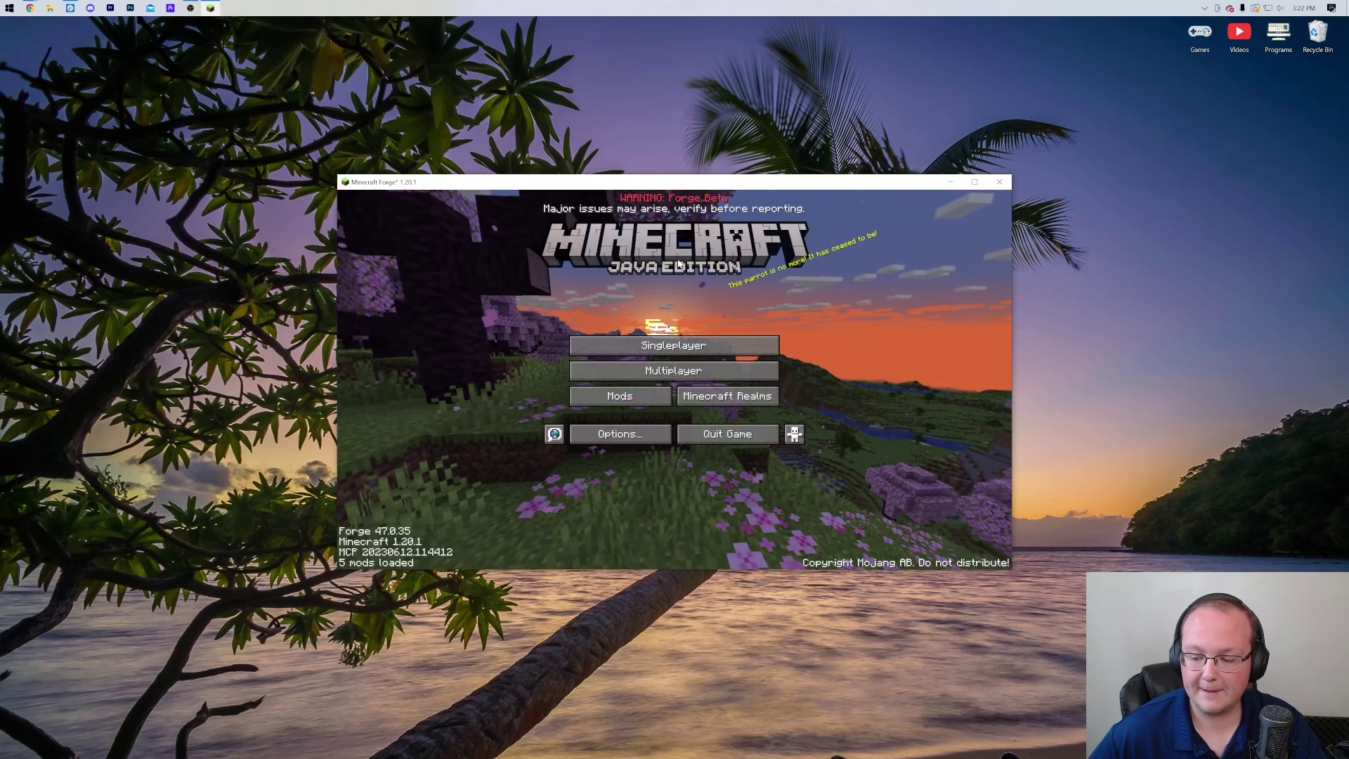
Step: Go fullscreen, check TerraBlender, Biomes O' Plenty and Journeymap in Mods, then name a new world 'Biomes O Plenty'
key("F11")
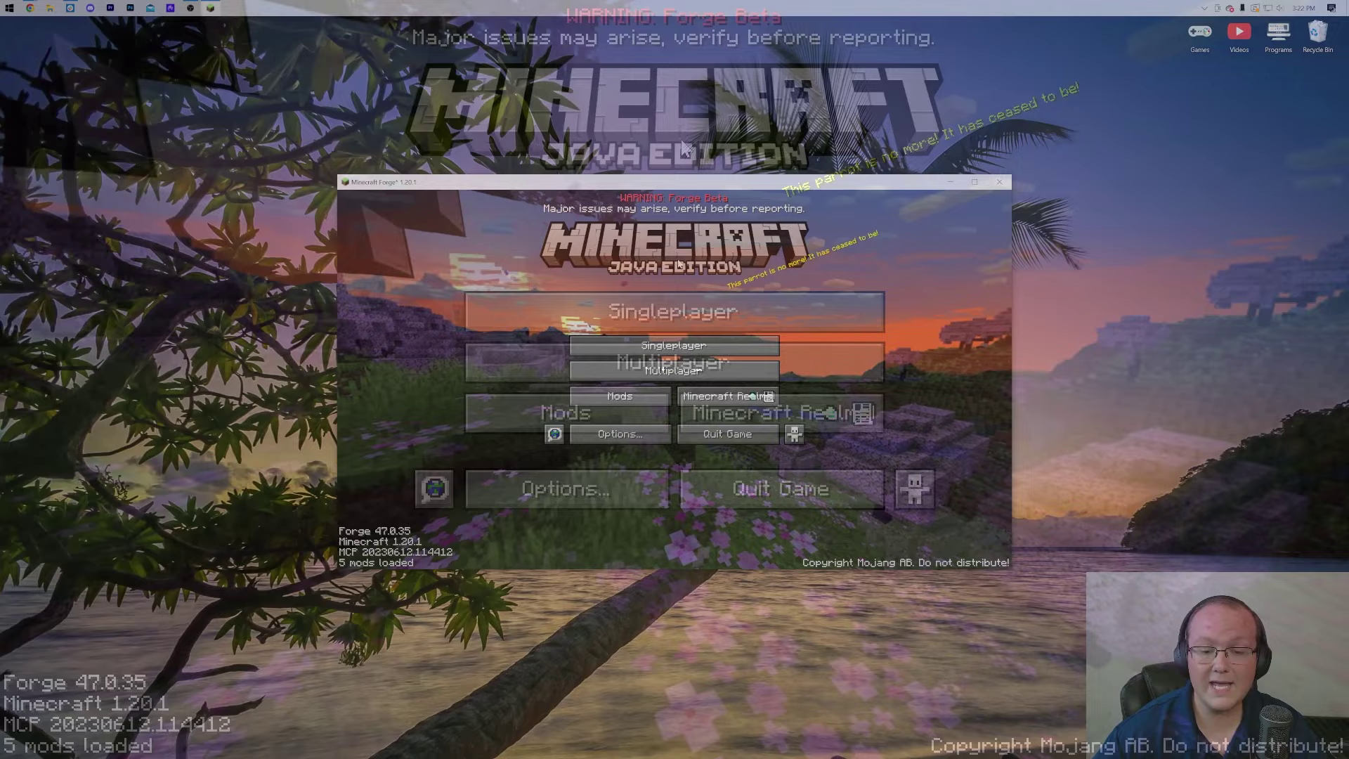
left_click(635, 410)
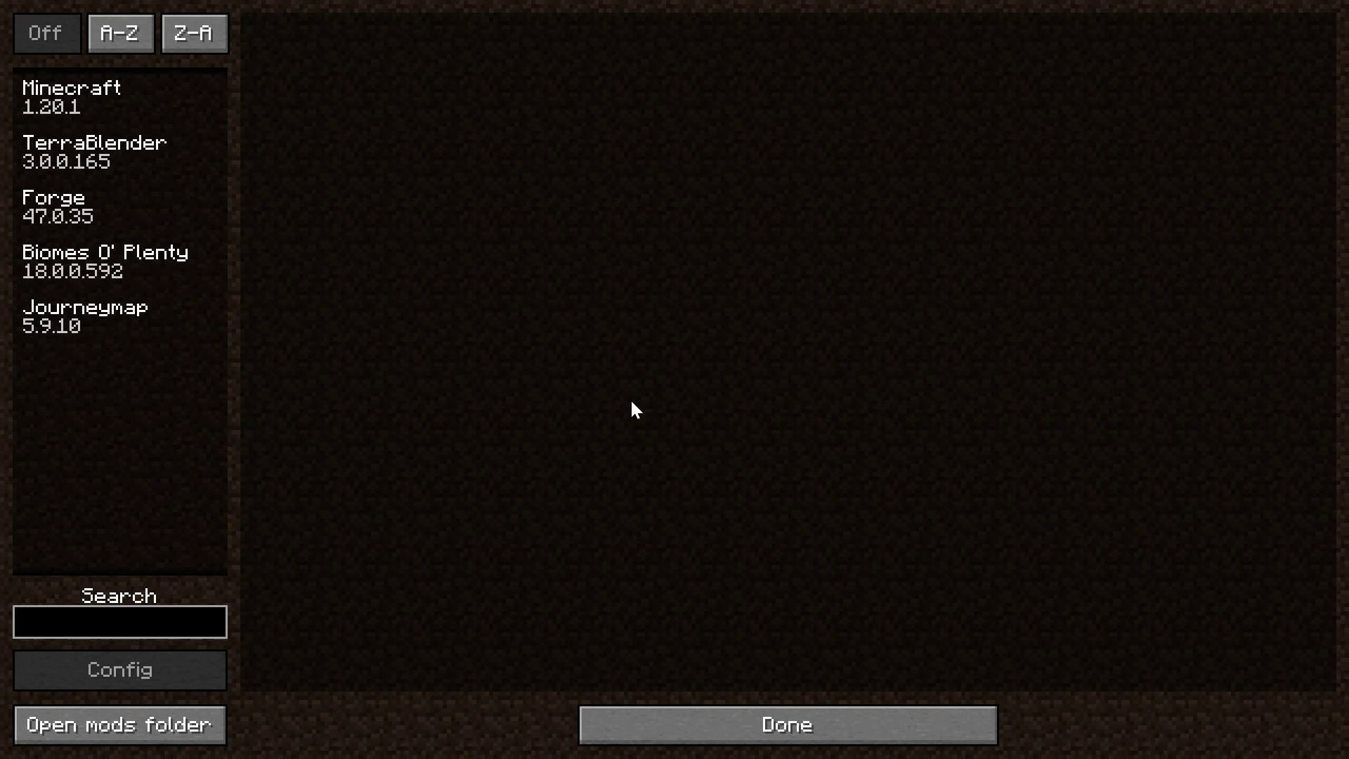
left_click(126, 156)
left_click(119, 252)
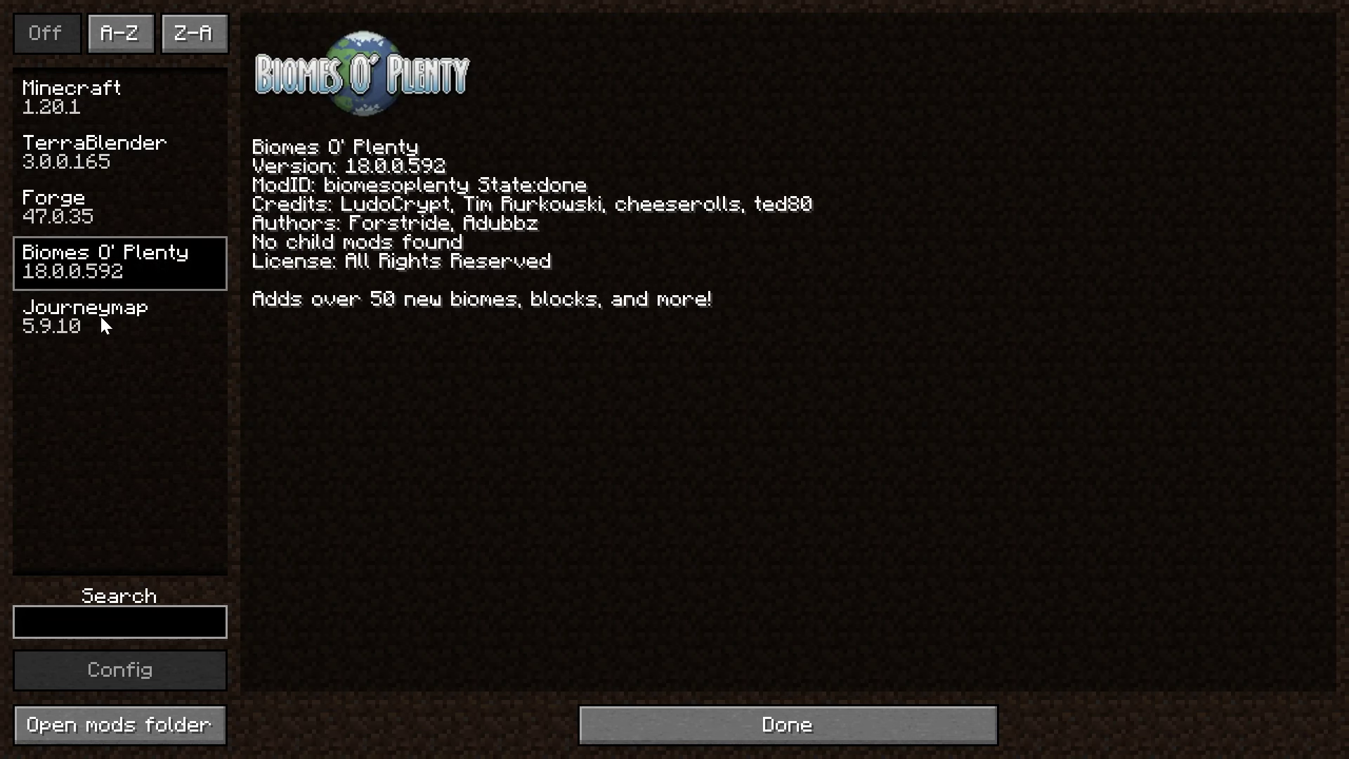
left_click(100, 317)
left_click(807, 727)
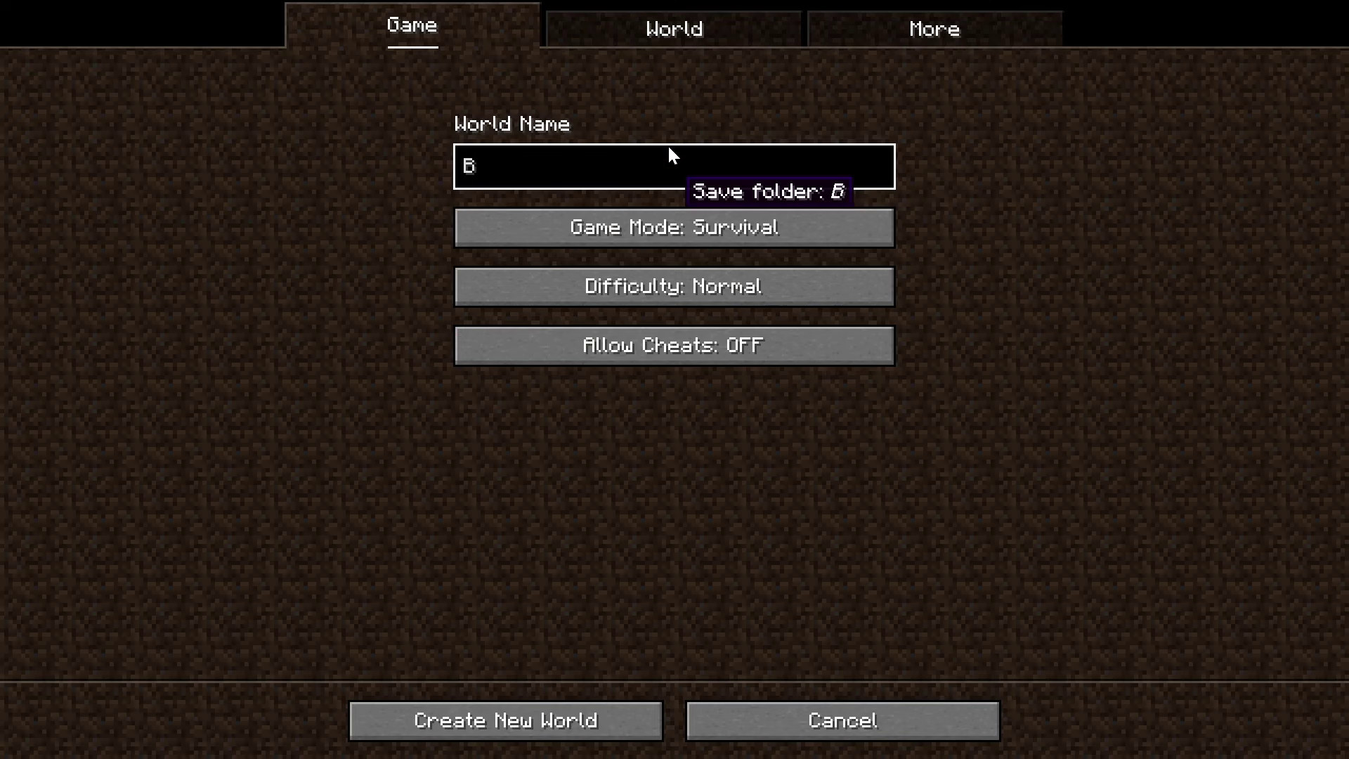
type("iomes O Plenty")
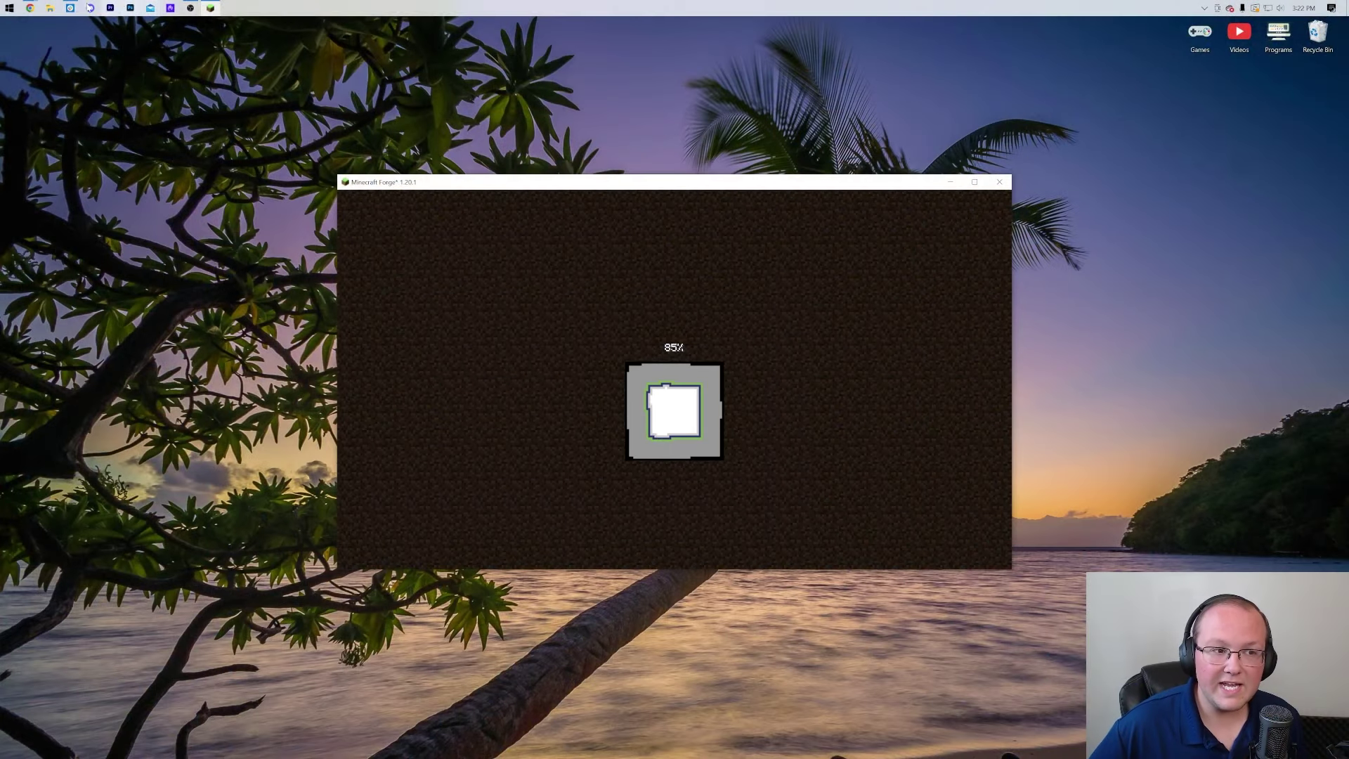
Step: Bring up the 'How to Fix Broken Minecraft Mods' YouTube video in Chrome and scroll through its page
left_click(105, 50)
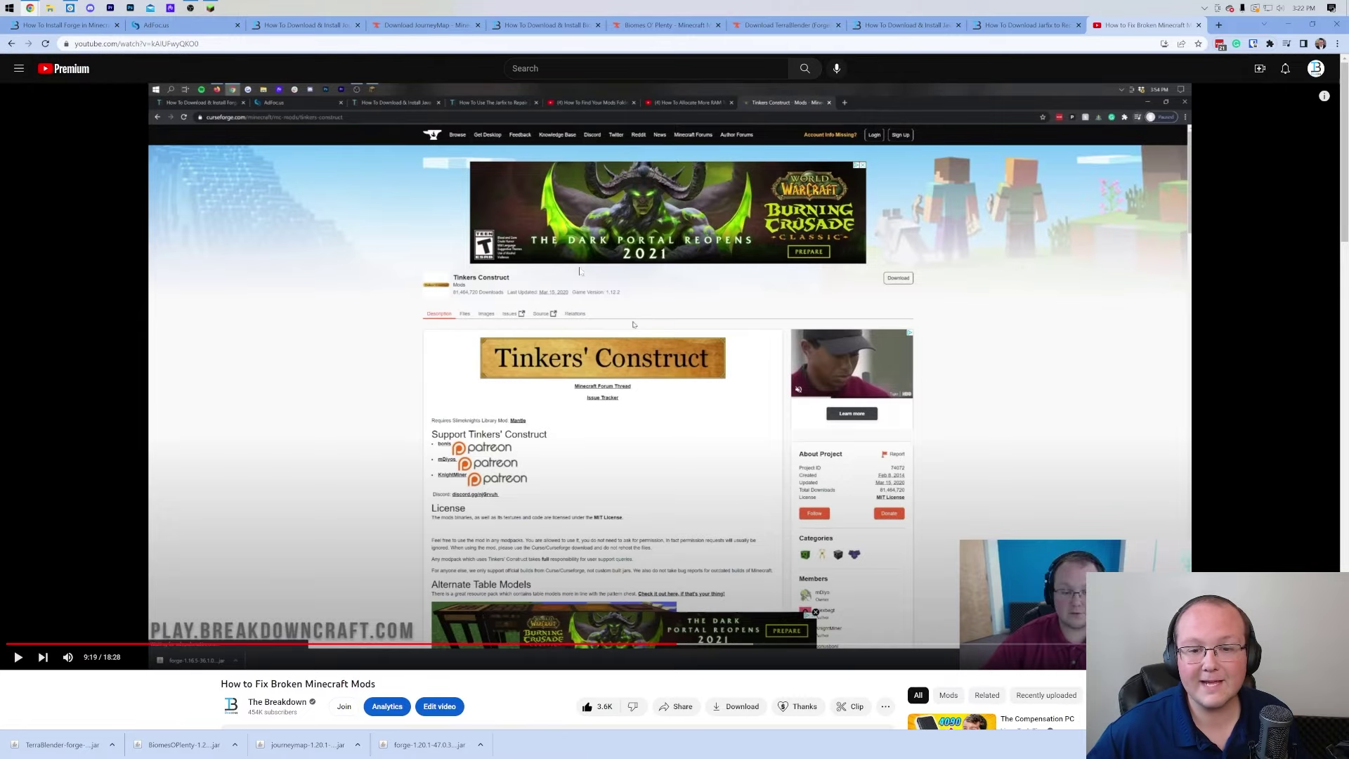
scroll(324, 452, "down", 4)
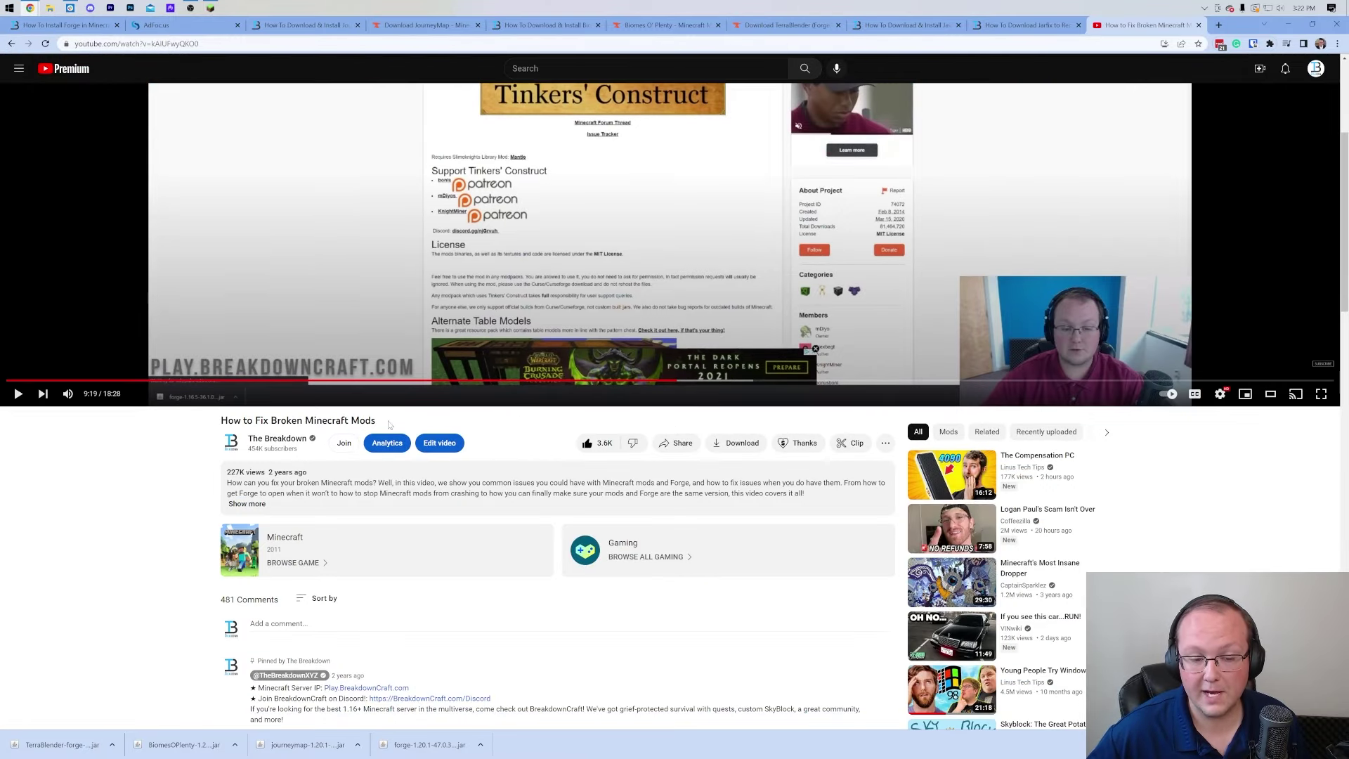
scroll(390, 425, "up", 4)
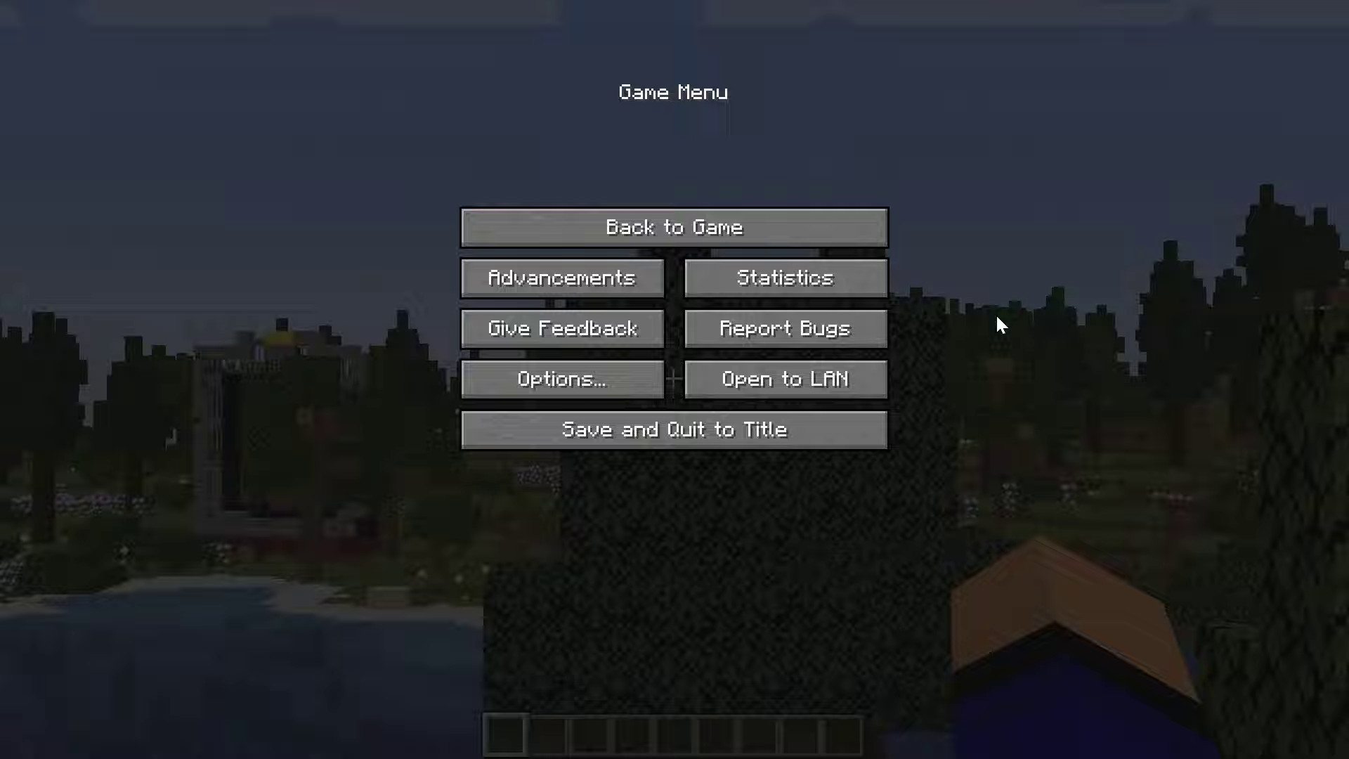
Step: Resume the world, get past JourneyMap's About screen to its full map, and zoom around the Mediterranean Forest
key("Escape")
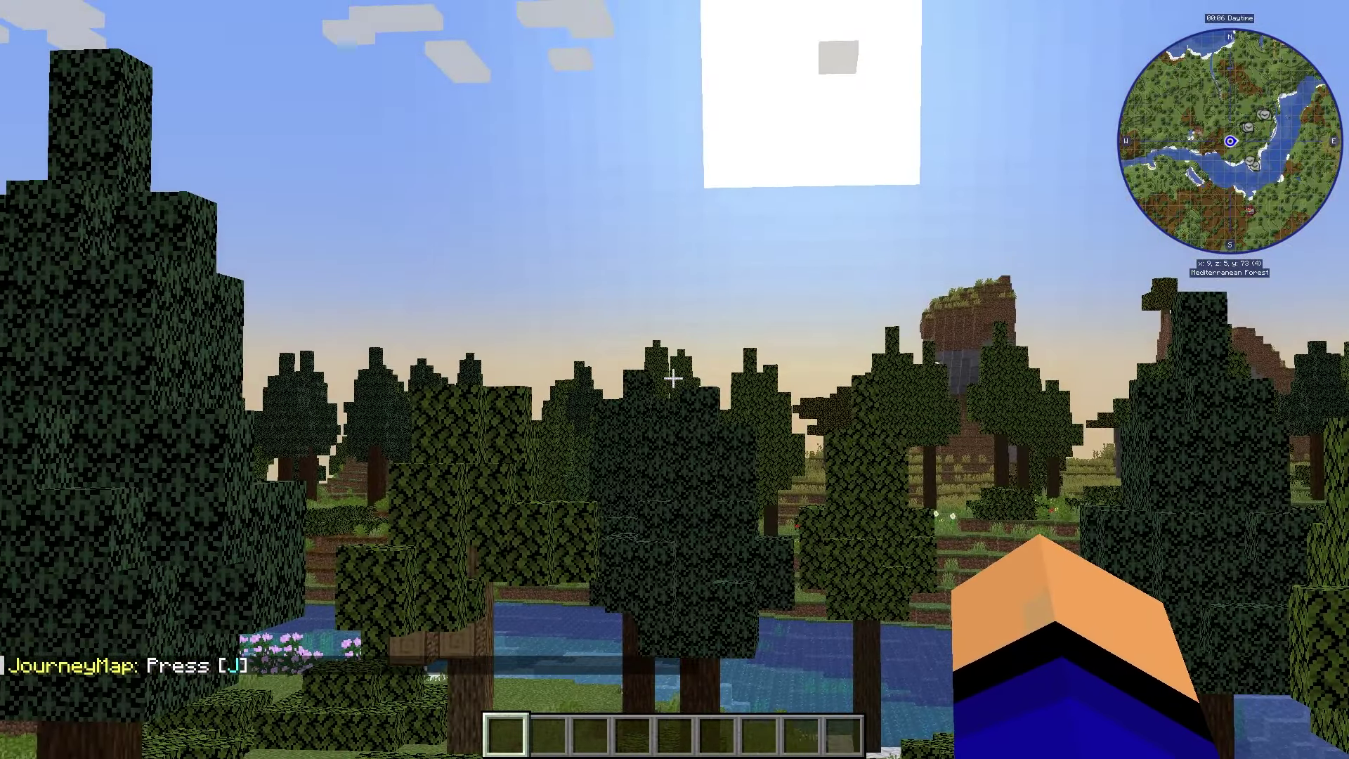
key("j")
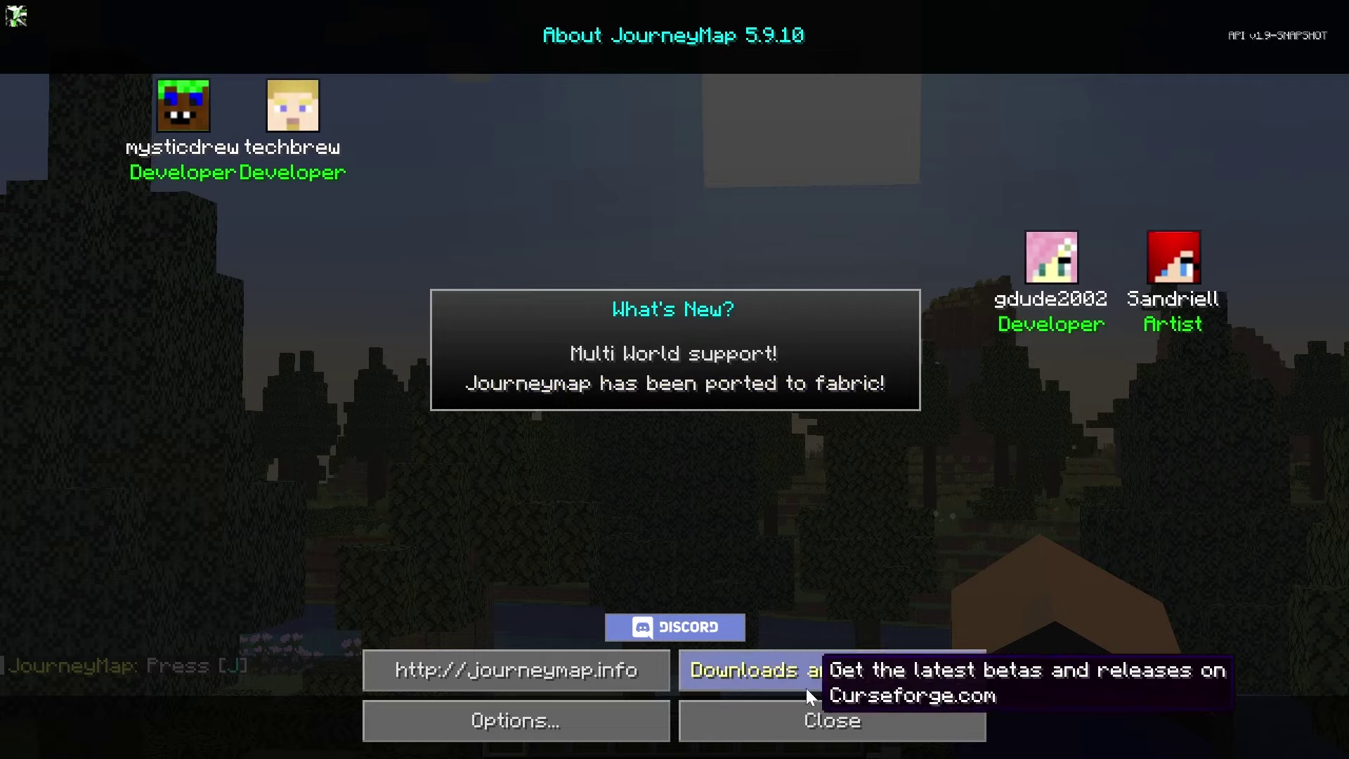
left_click(807, 710)
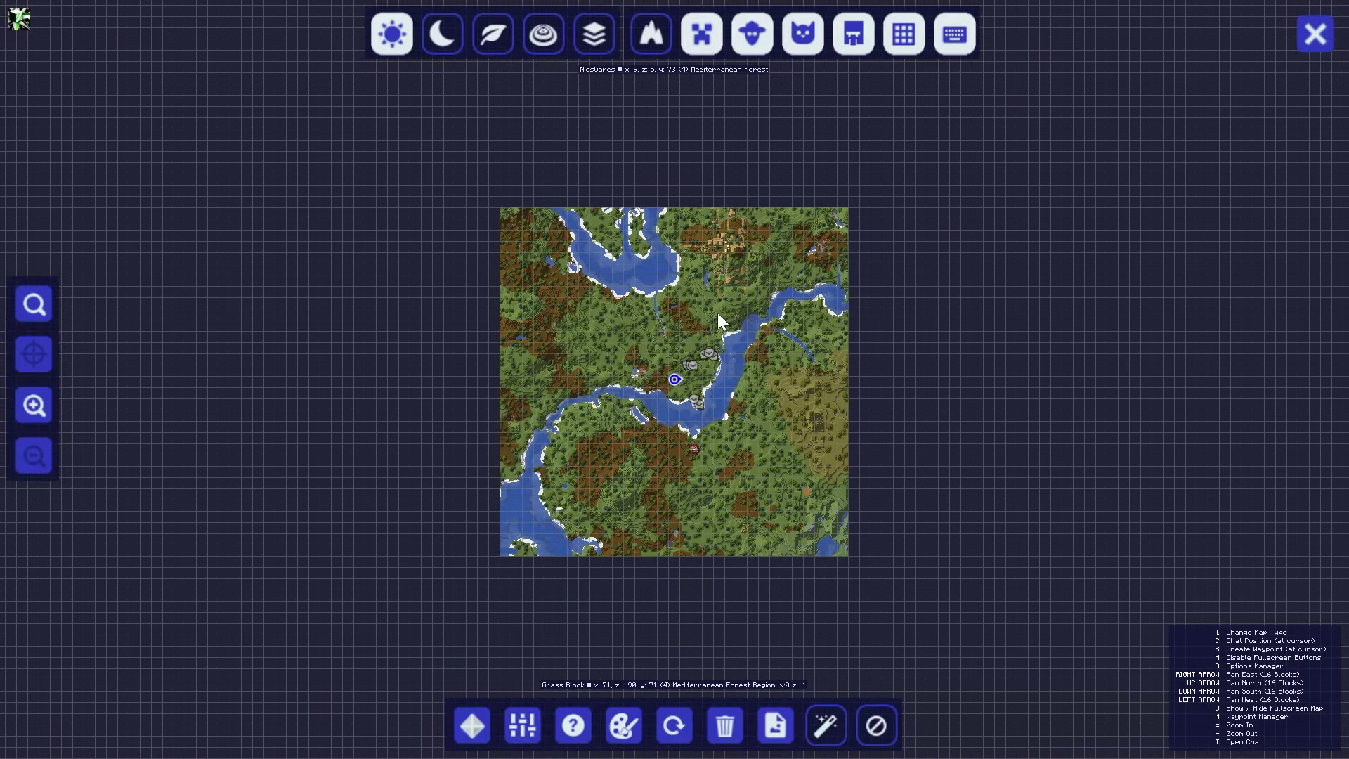
scroll(719, 314, "up", 3)
scroll(723, 310, "down", 2)
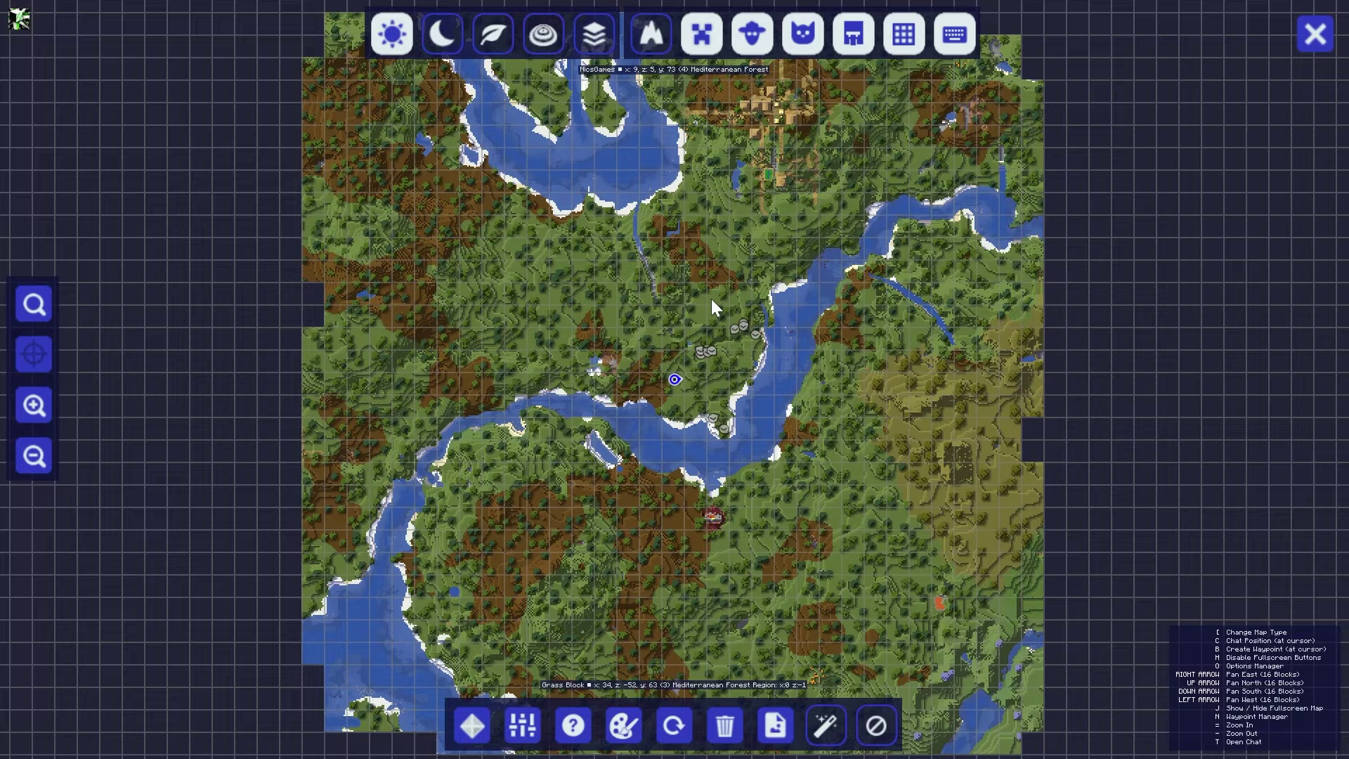
scroll(712, 298, "down", 1)
scroll(711, 292, "up", 1)
Step: Close the map and fly forward over the Mediterranean Forest with the F3 debug overlay showing coordinates and biome
key("j")
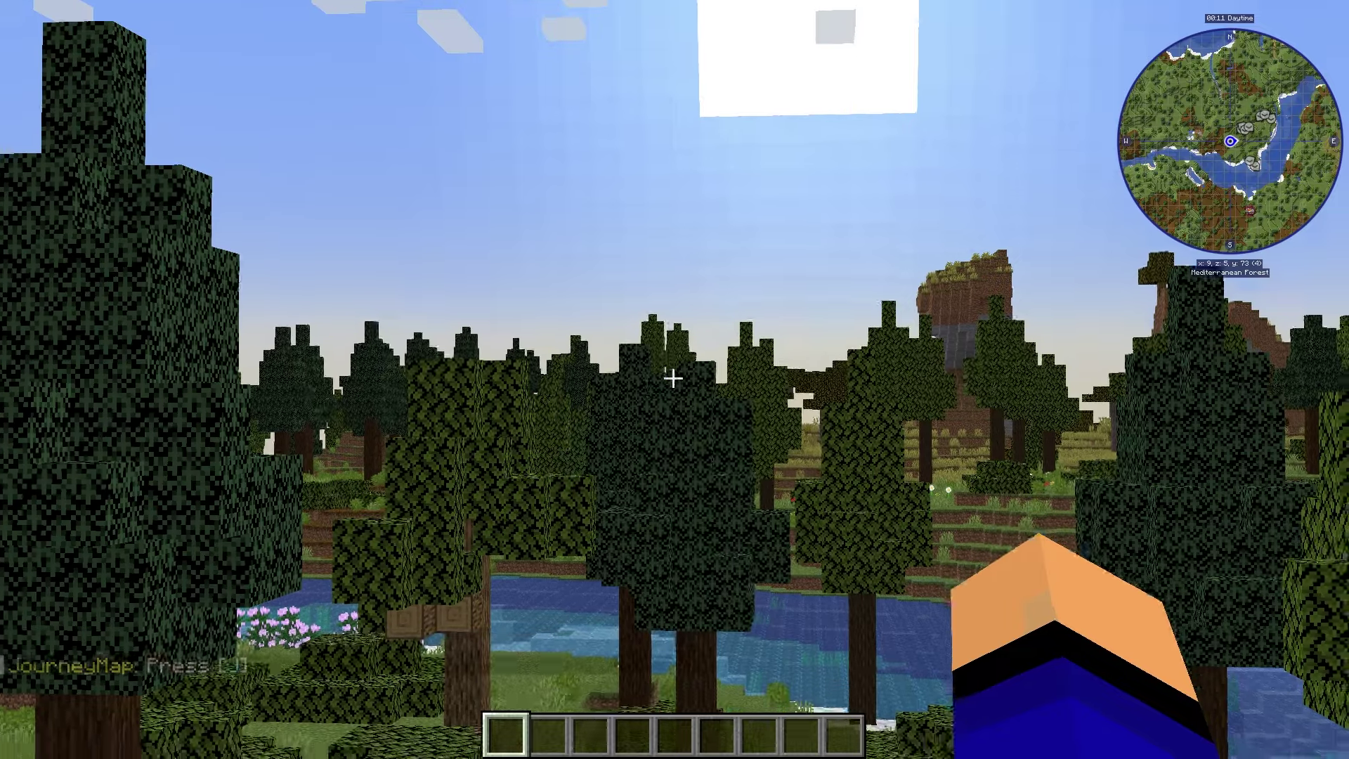
key("w")
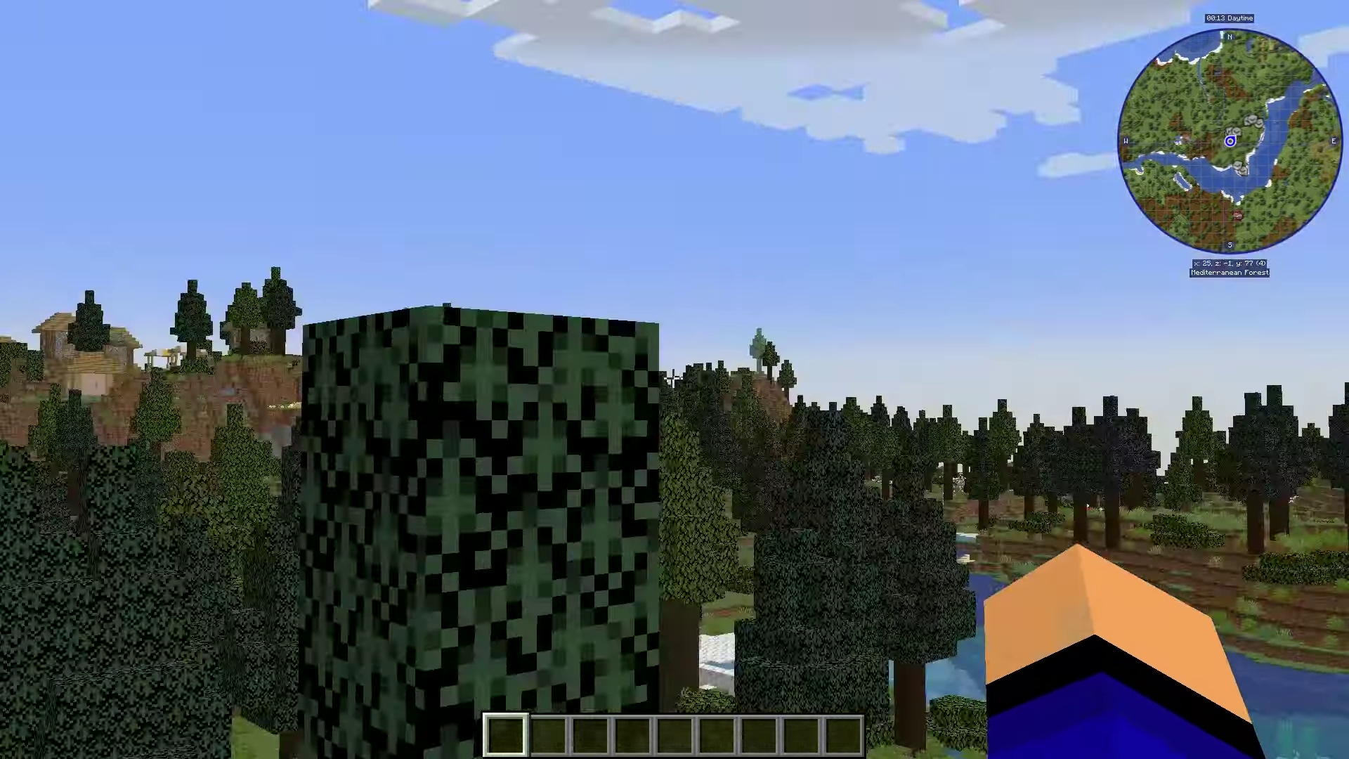
key("w")
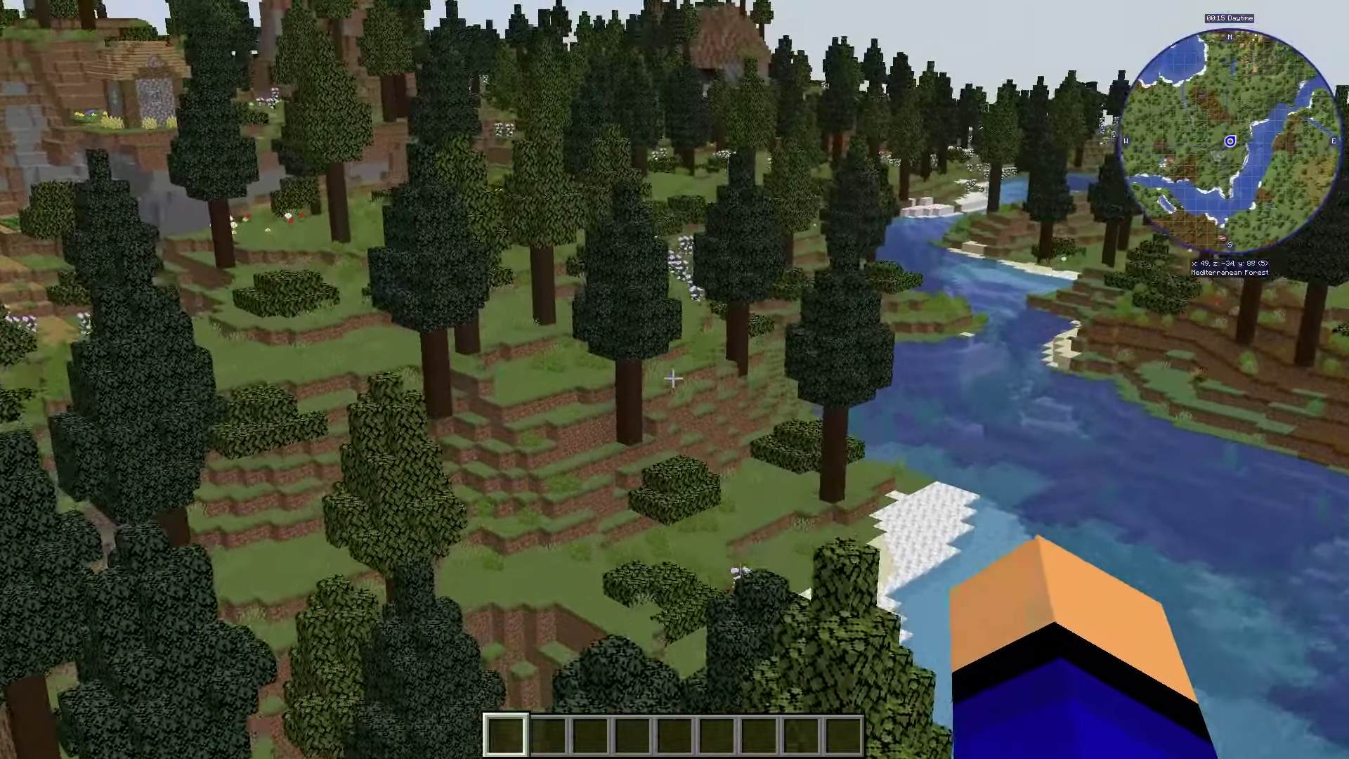
key("w")
key("F3")
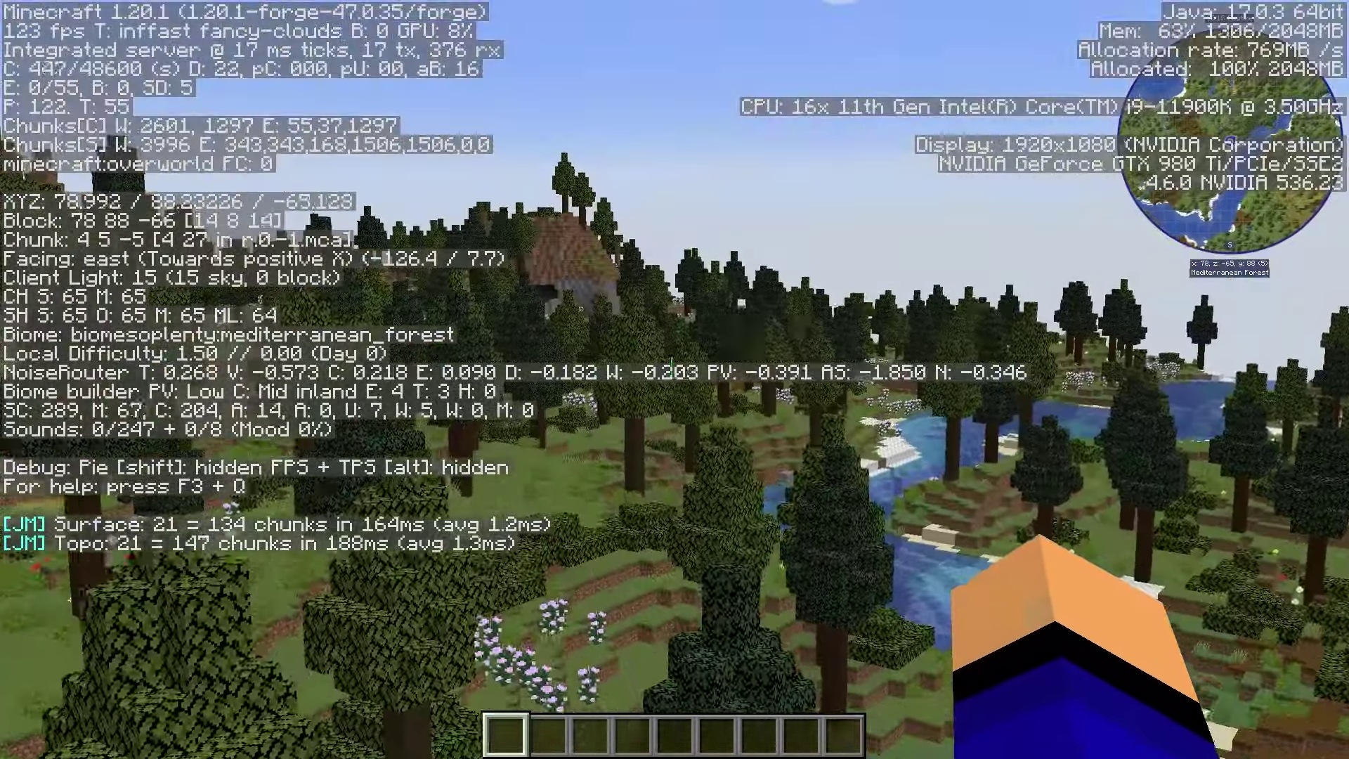
key("w")
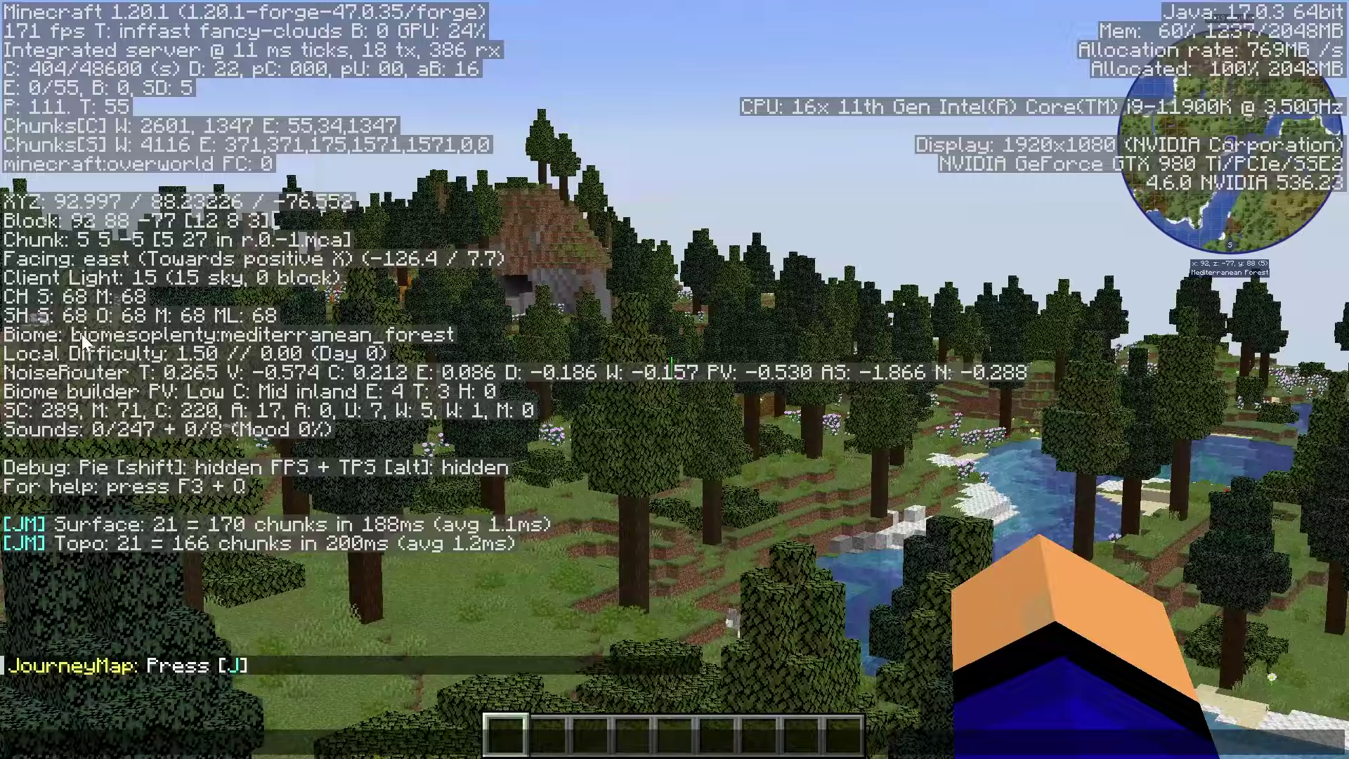
Step: Briefly open and cancel chat, fly east along the river, and hide the debug overlay
key("t")
key("Escape")
key("w")
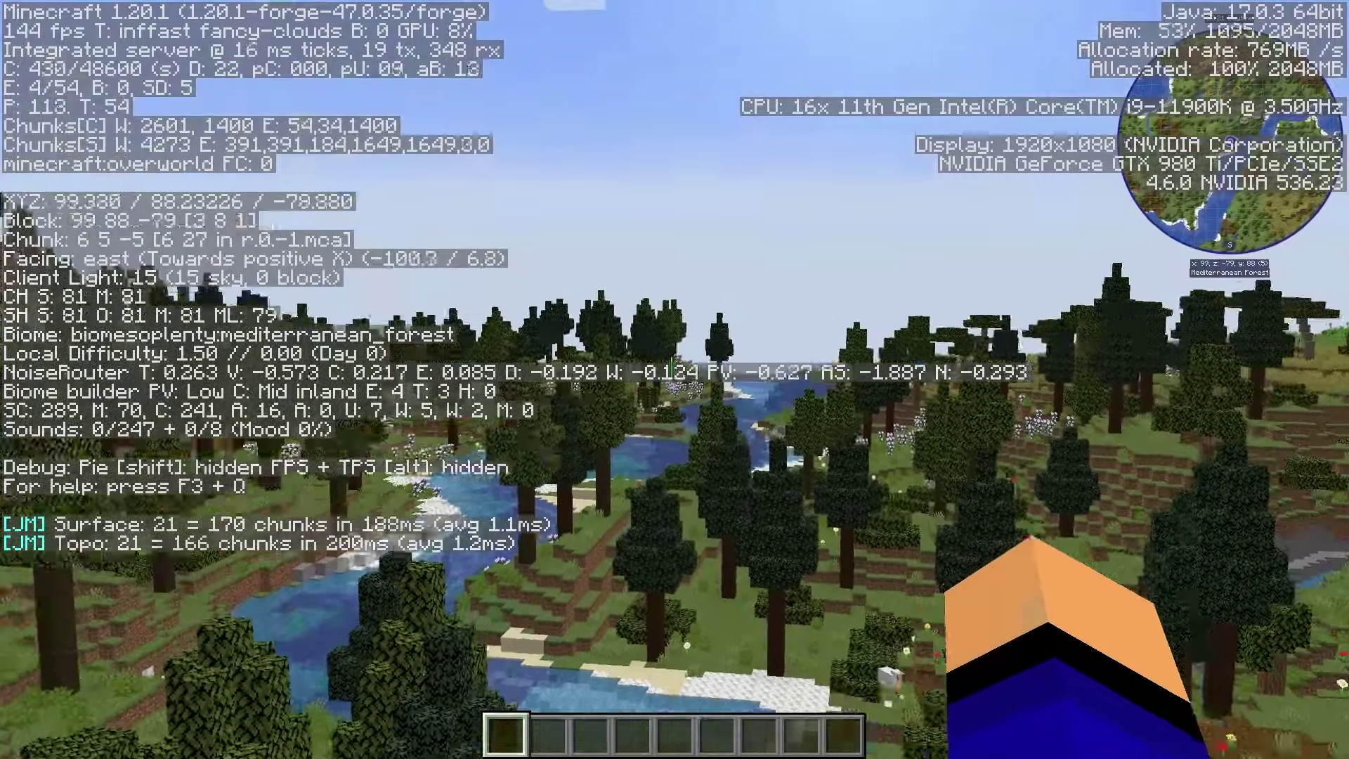
key("w")
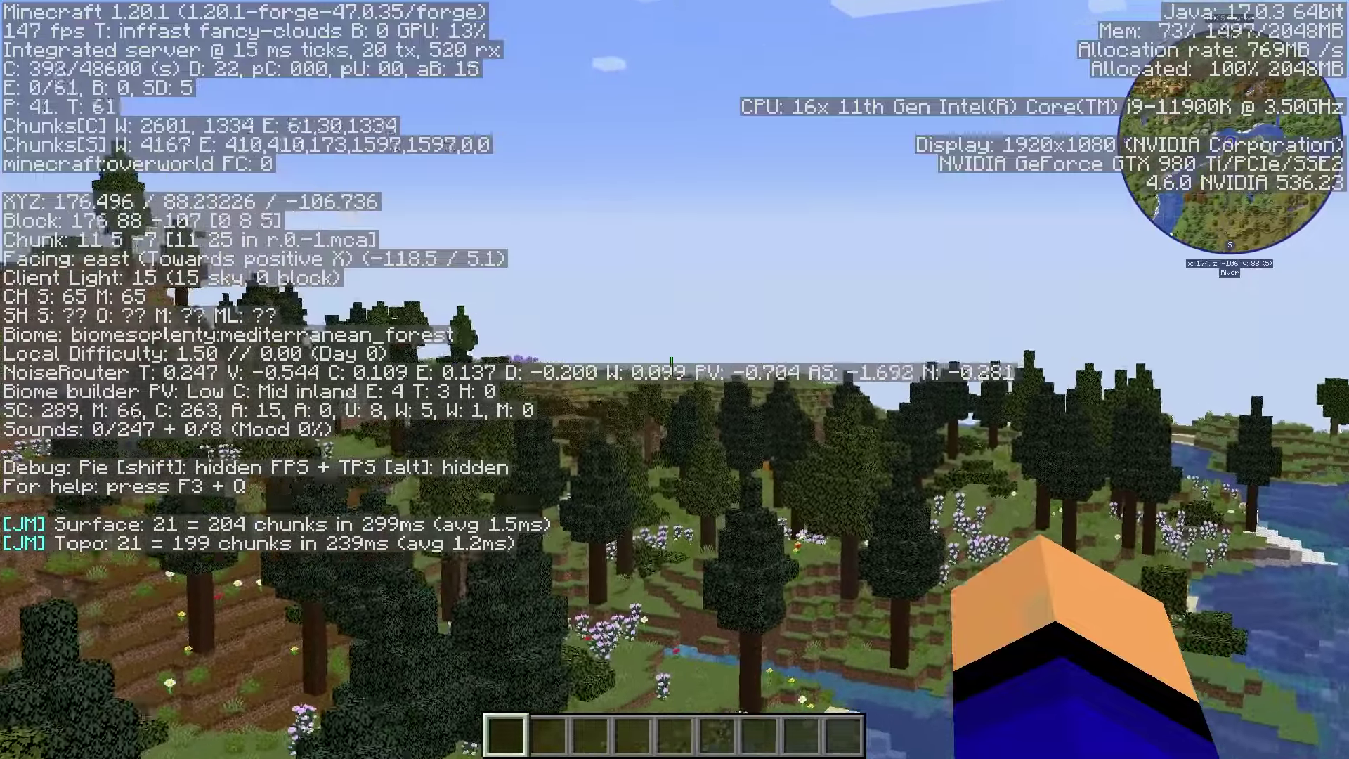
key("F3")
Step: Fly northeast past the hill into the Savanna, heading toward the purple-leaved trees
key("w")
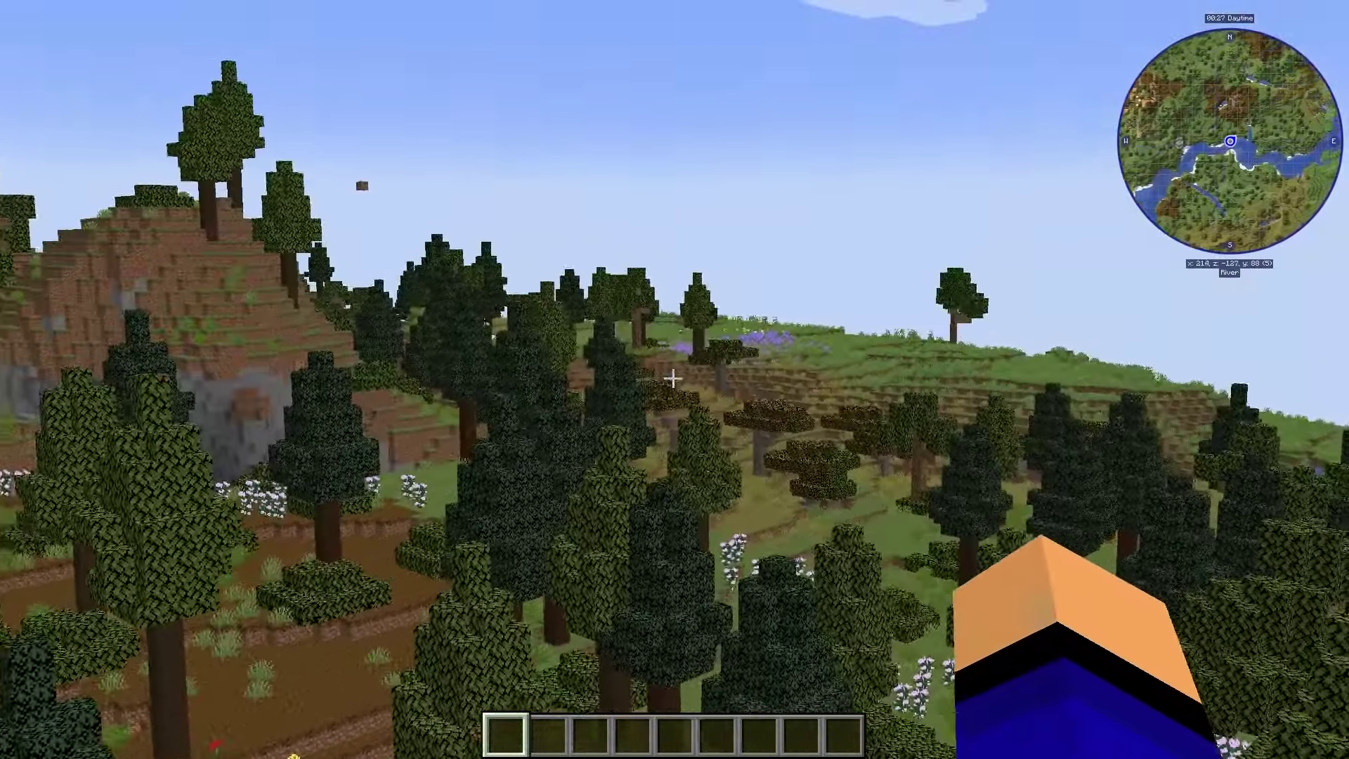
key("w")
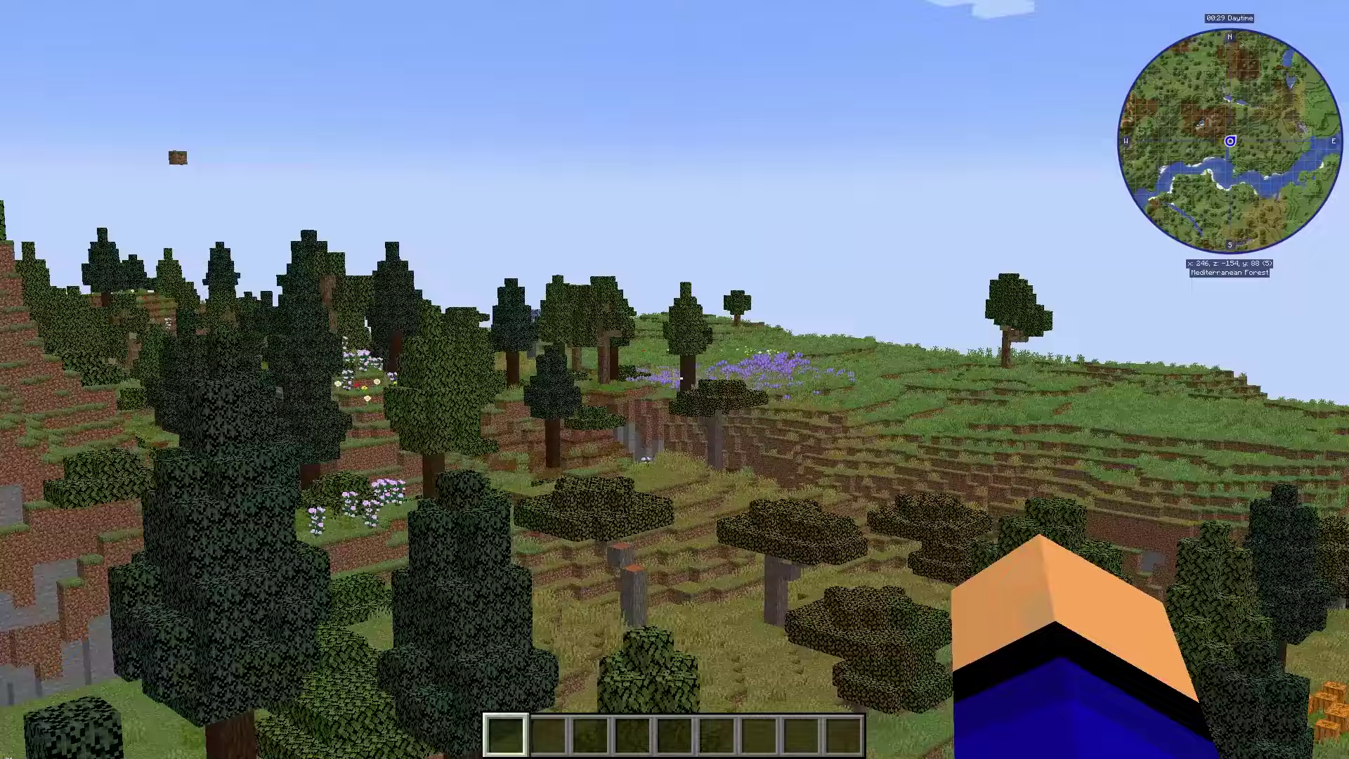
key("w")
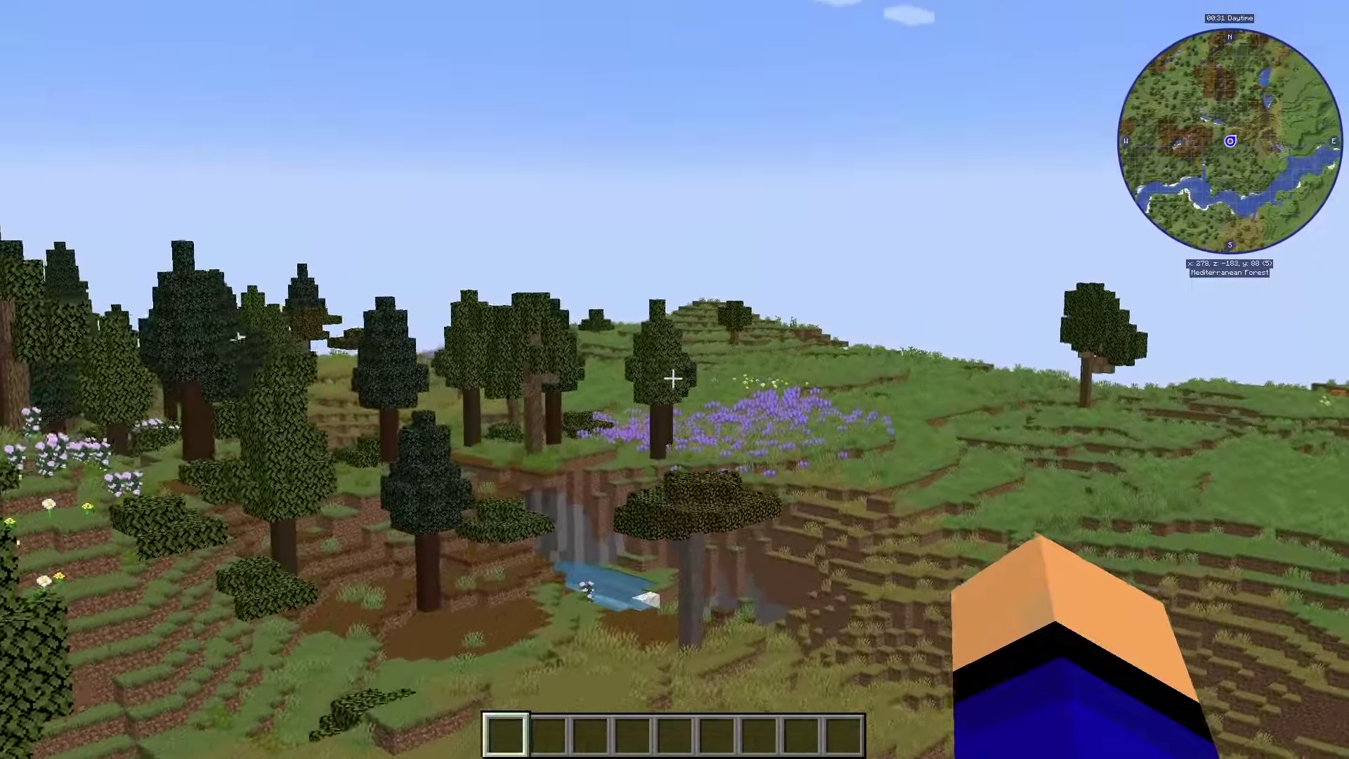
key("w")
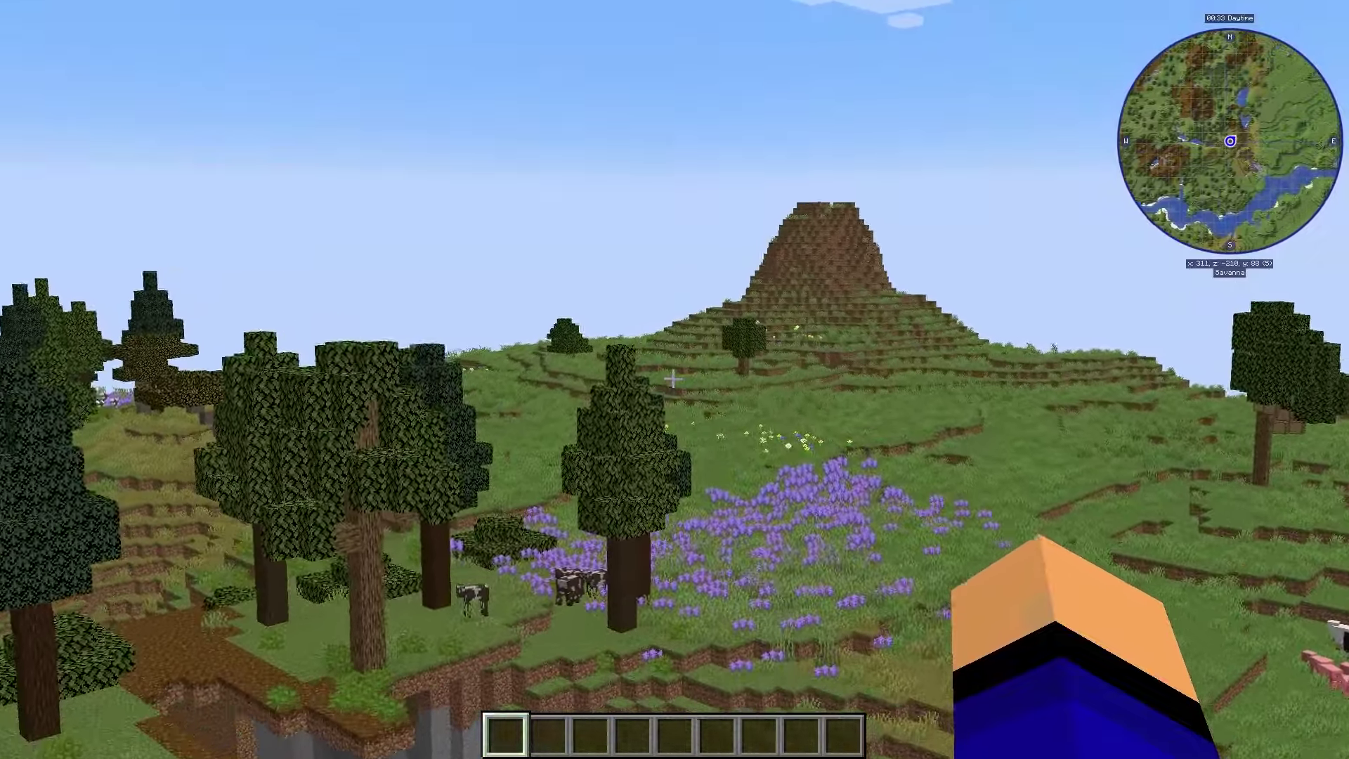
key("w")
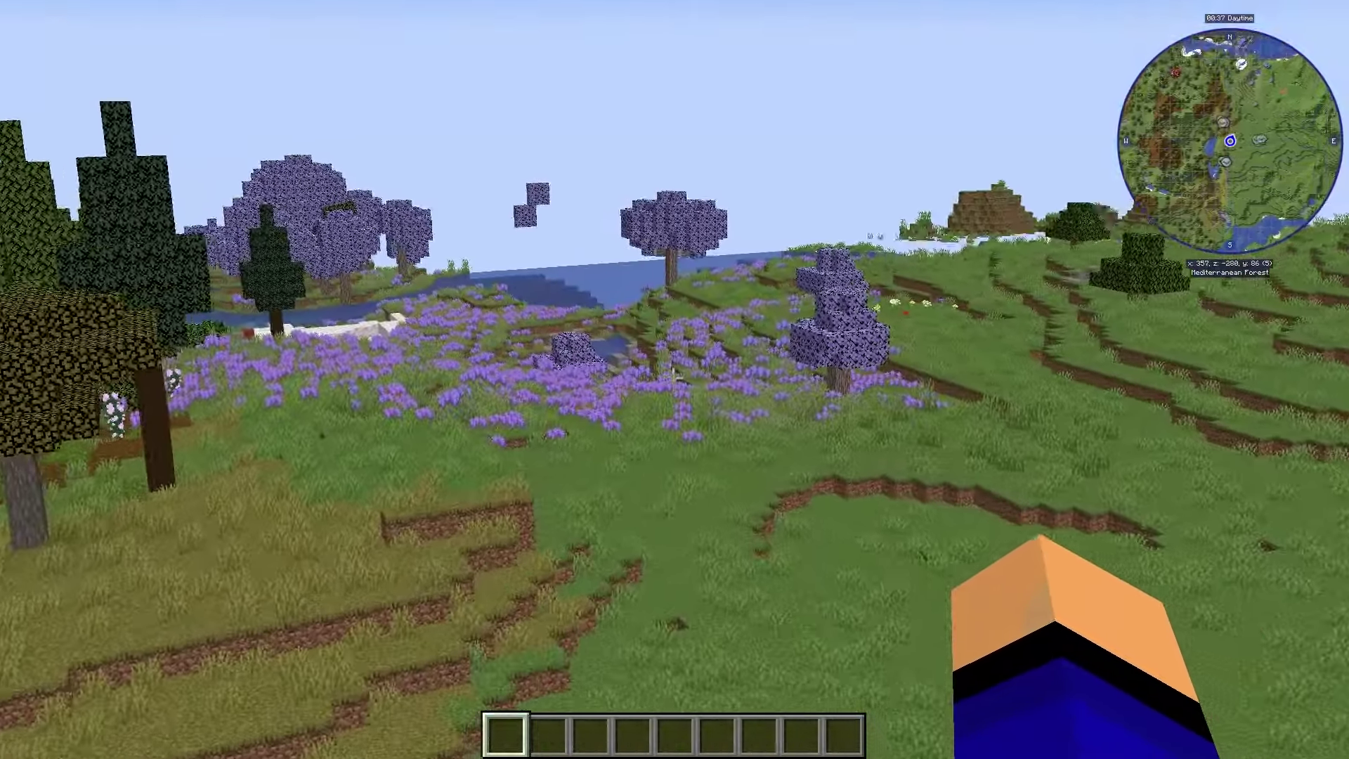
key("w")
key("w")
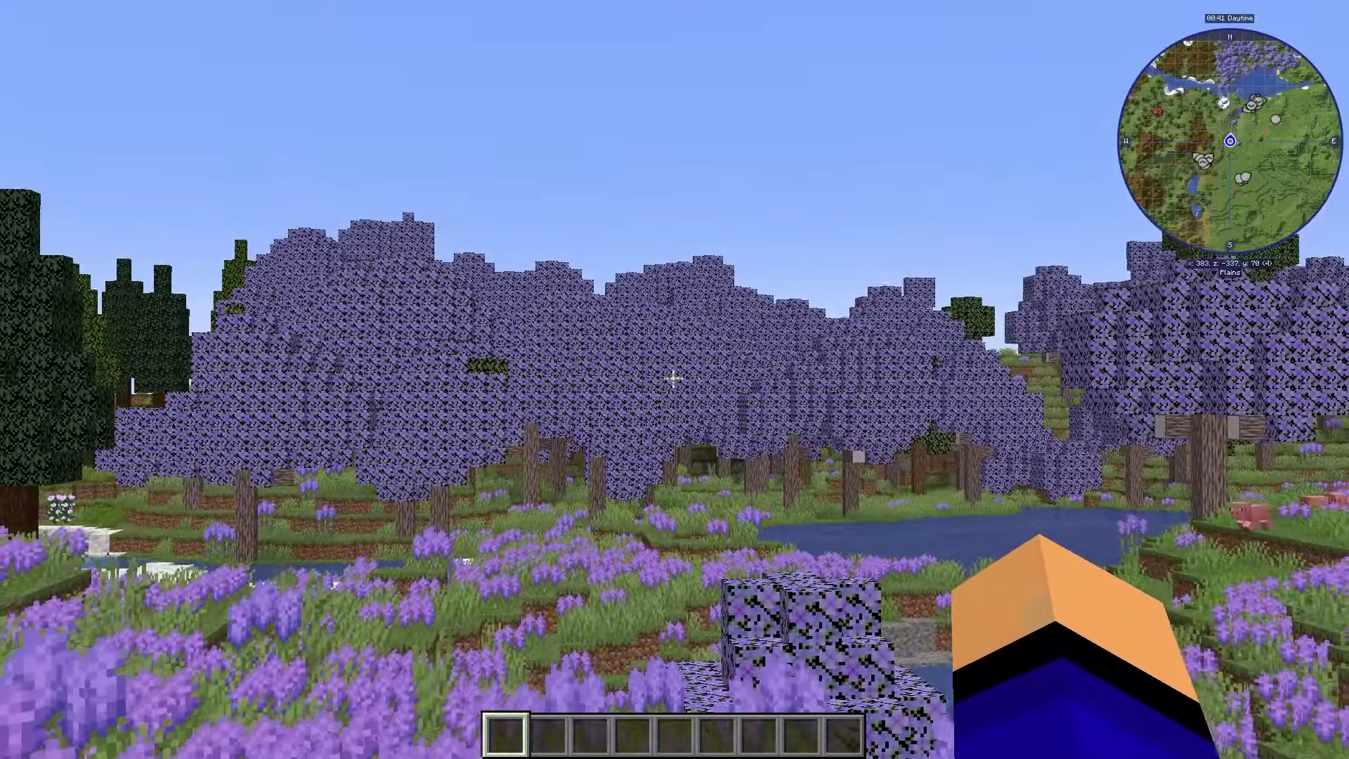
Step: With debug info shown, walk into the Lavender Field and mine and collect a Jacaranda Log
key("F3")
key("F3")
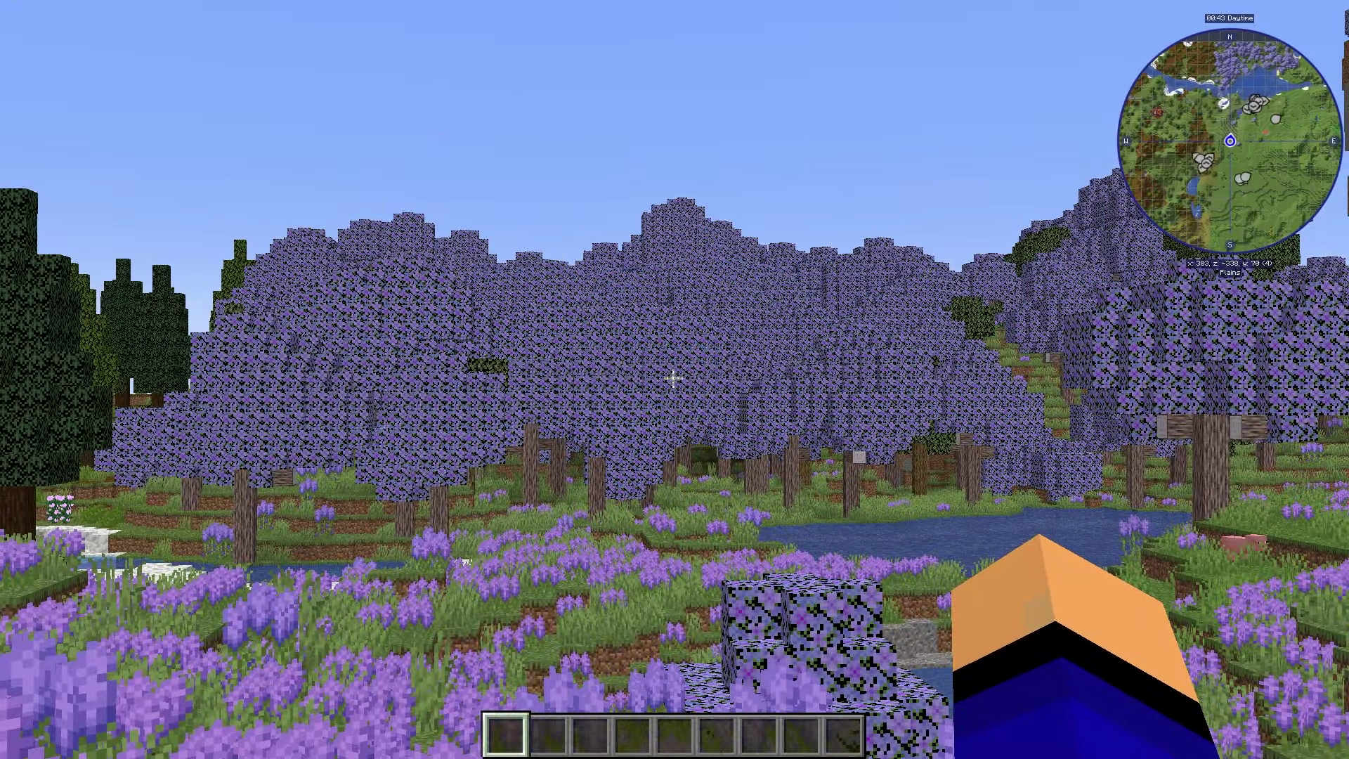
key("w")
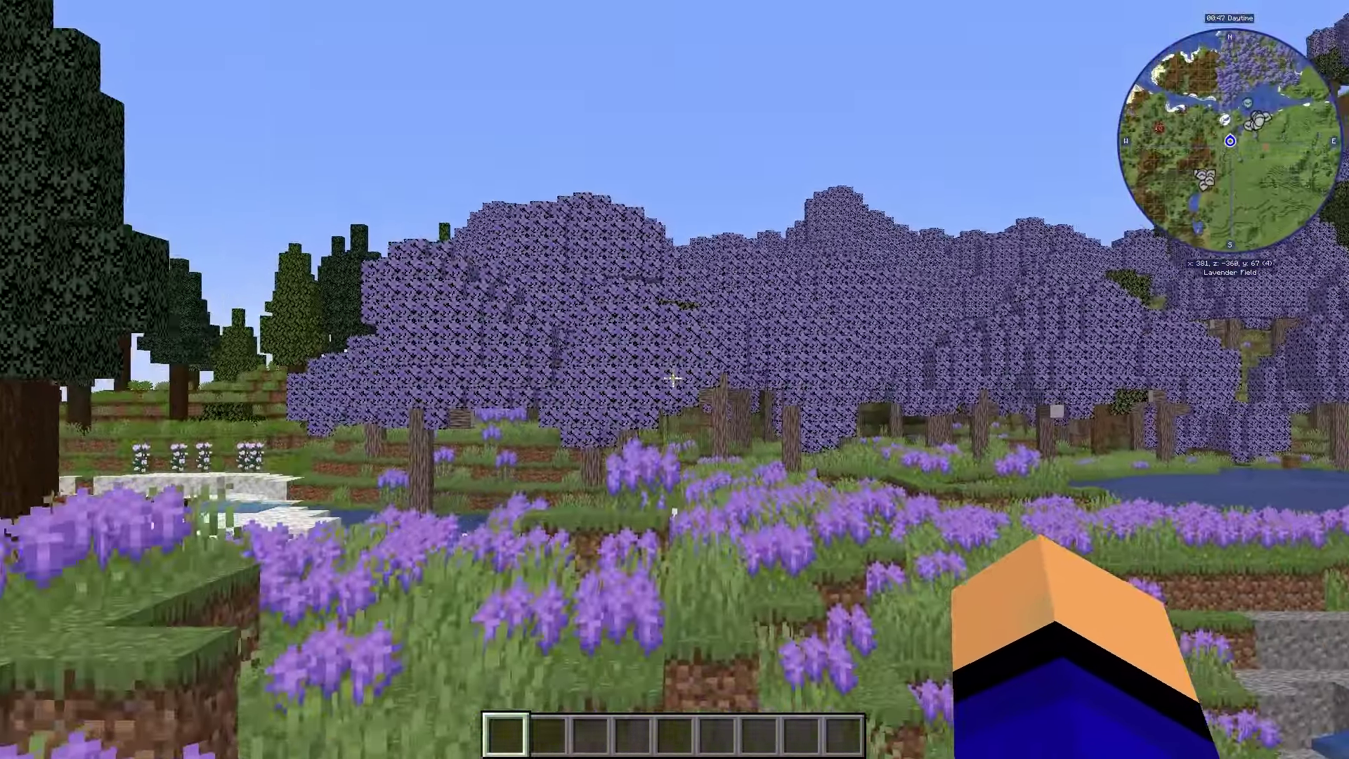
key("w")
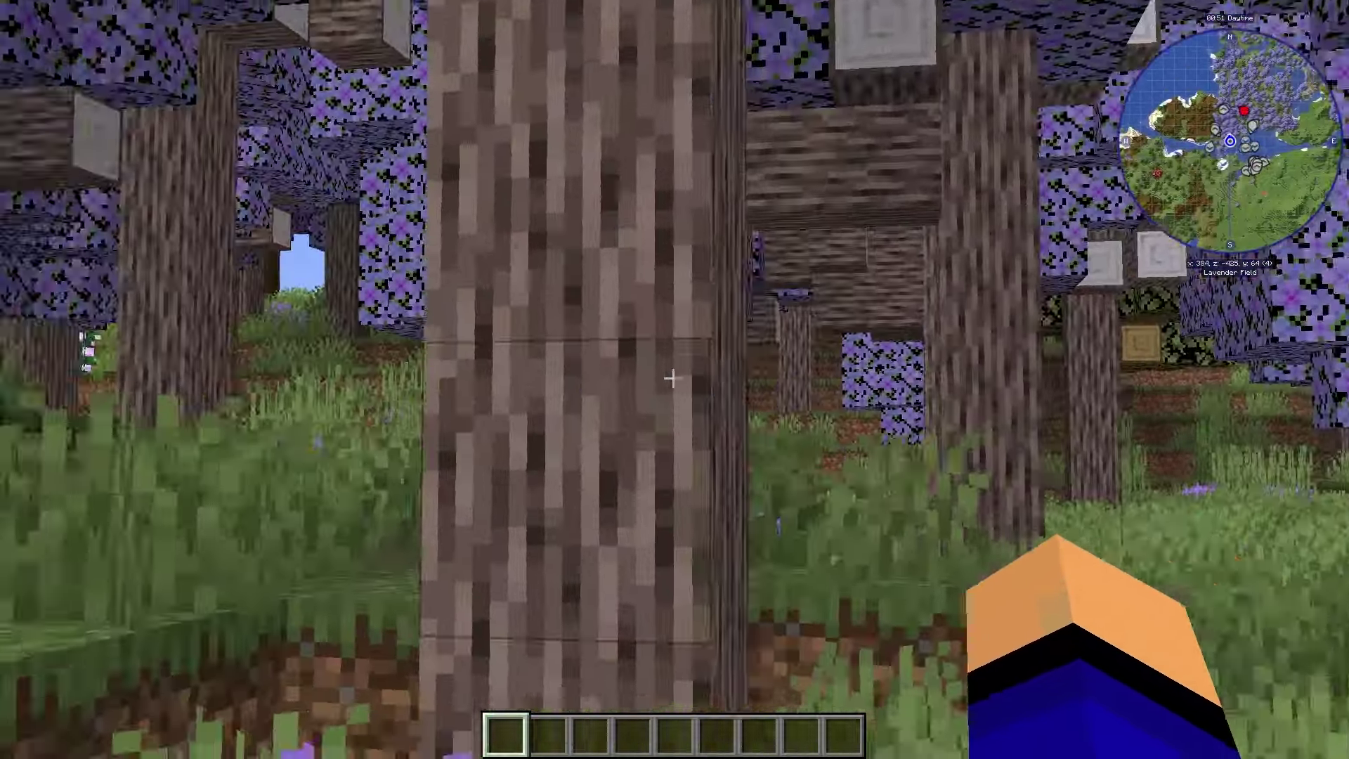
left_click(672, 378)
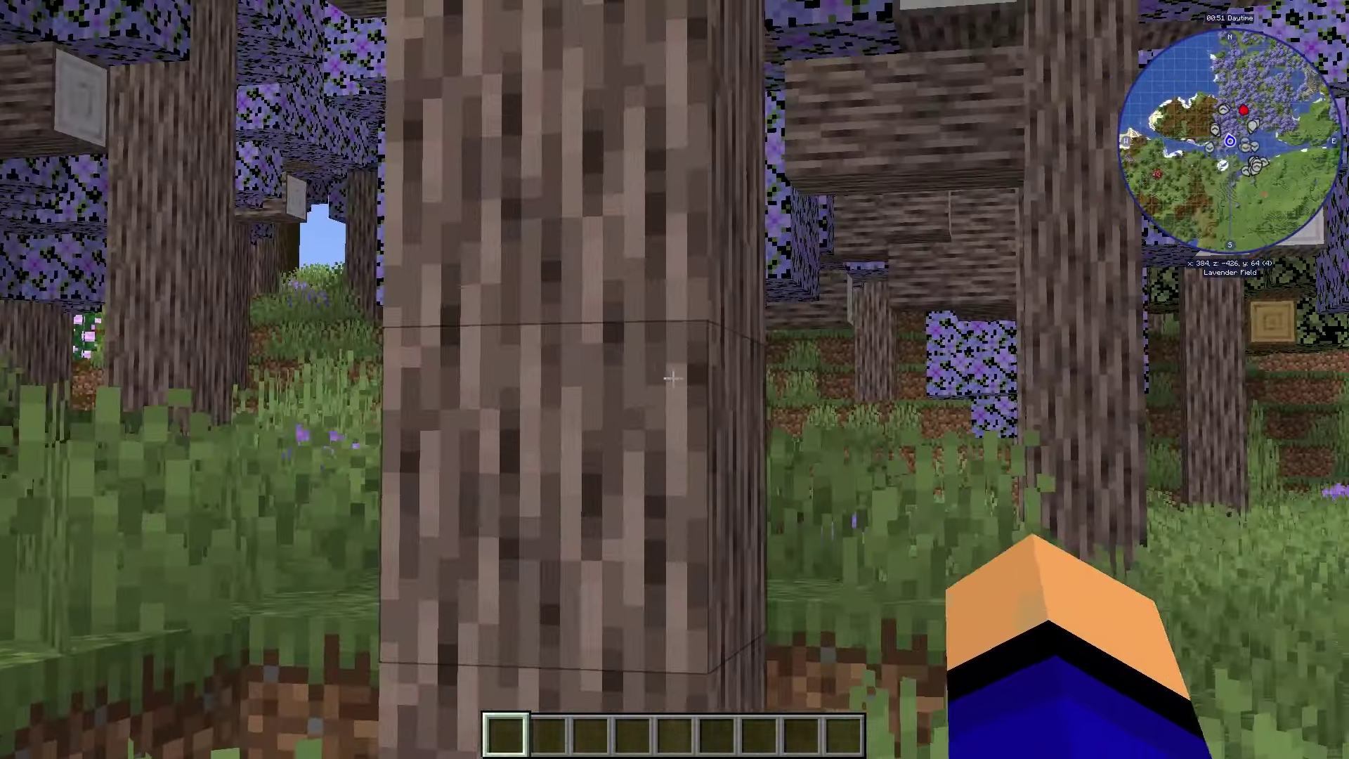
key("w")
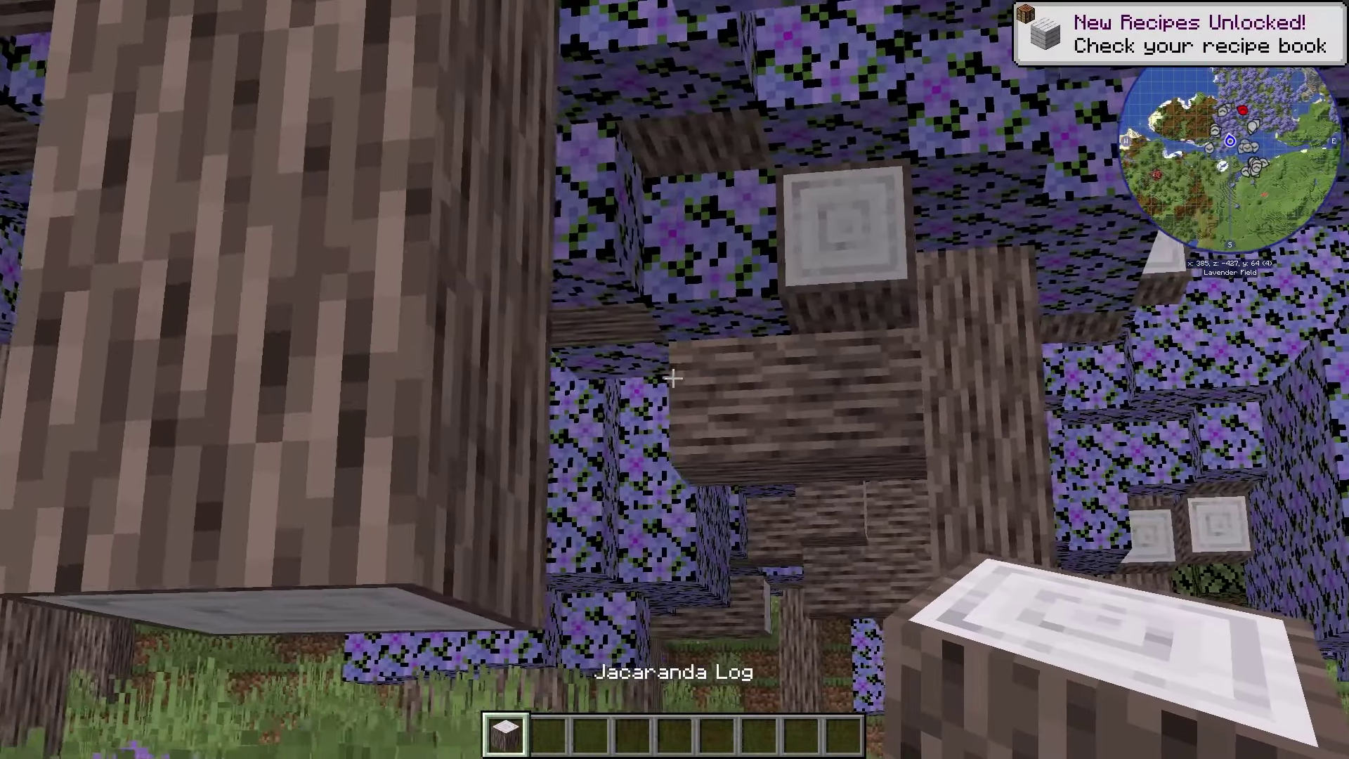
Step: Walk deeper into the Lavender Forest, checking the biome in debug info, then rise above the treetops
key("w")
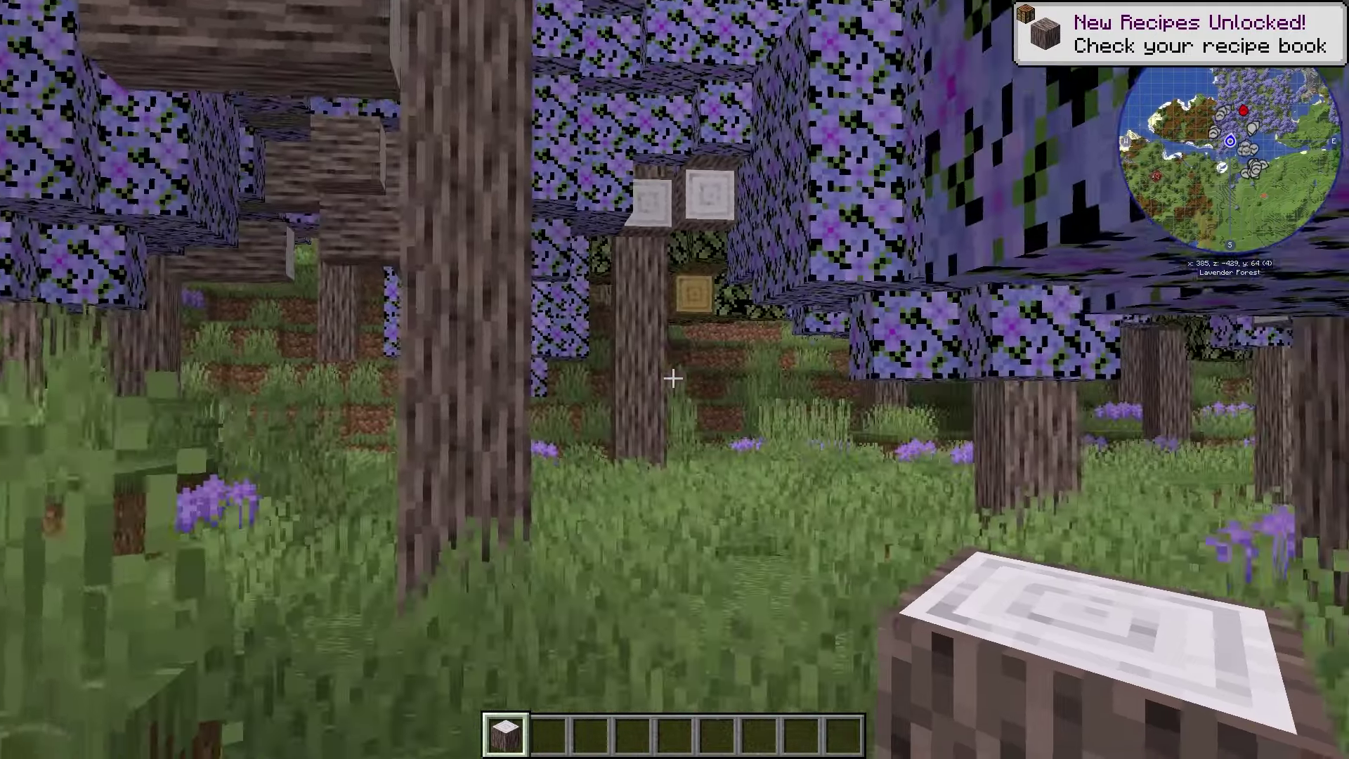
key("F3")
key("w")
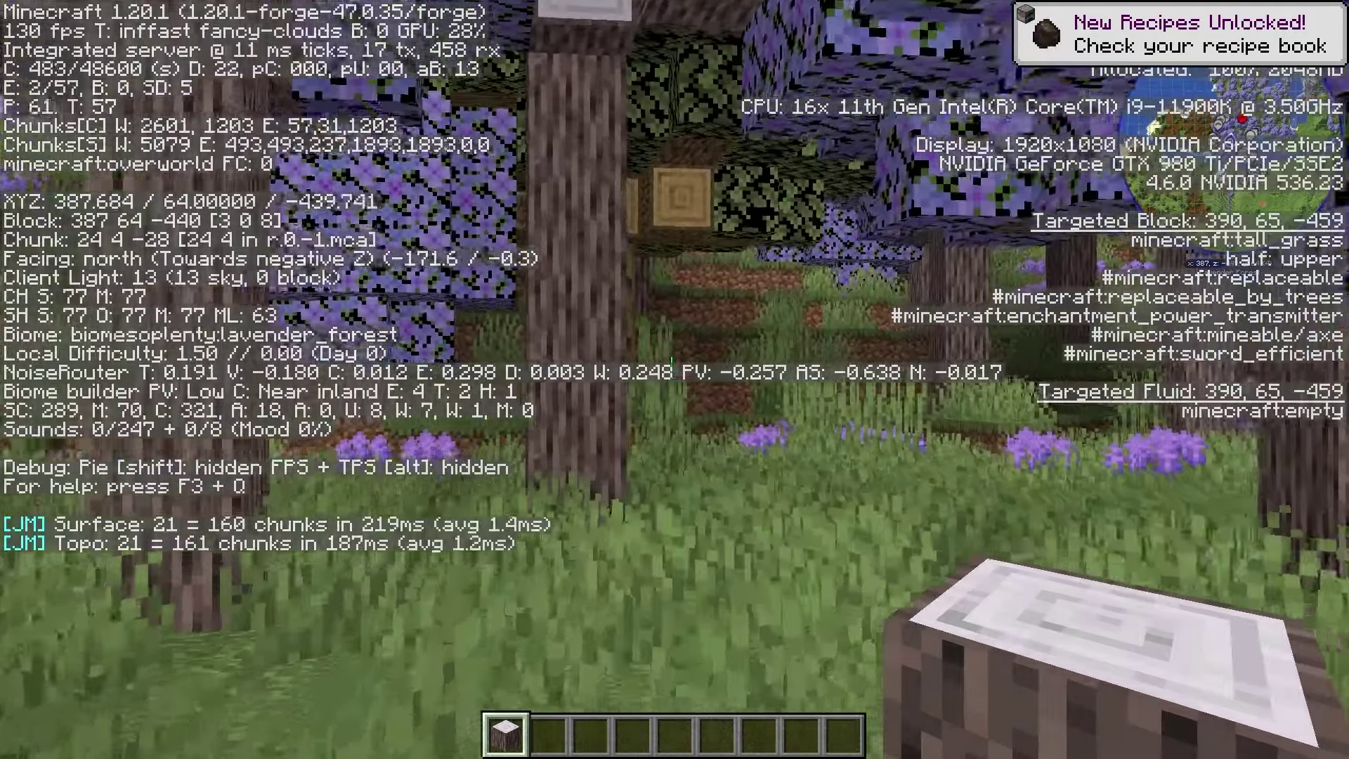
key("F3")
key("w")
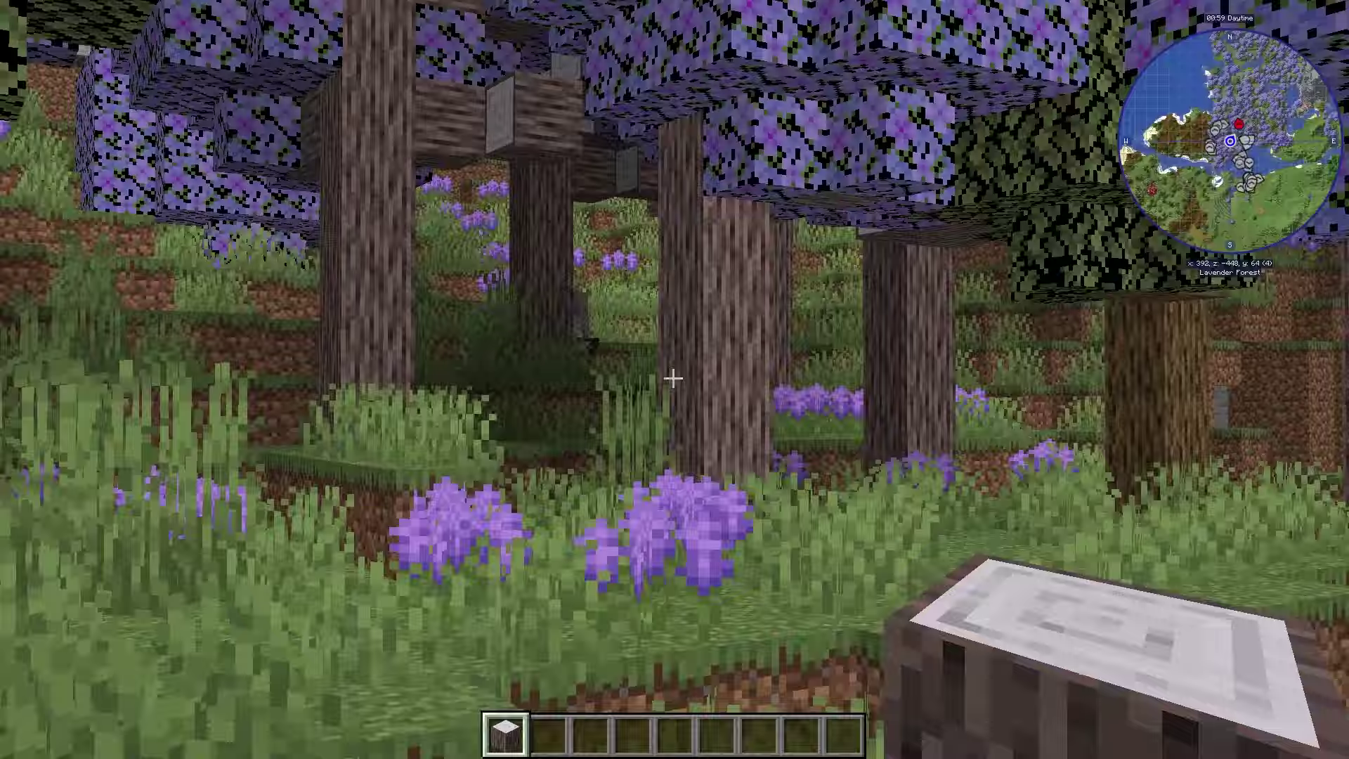
key("w")
key("space")
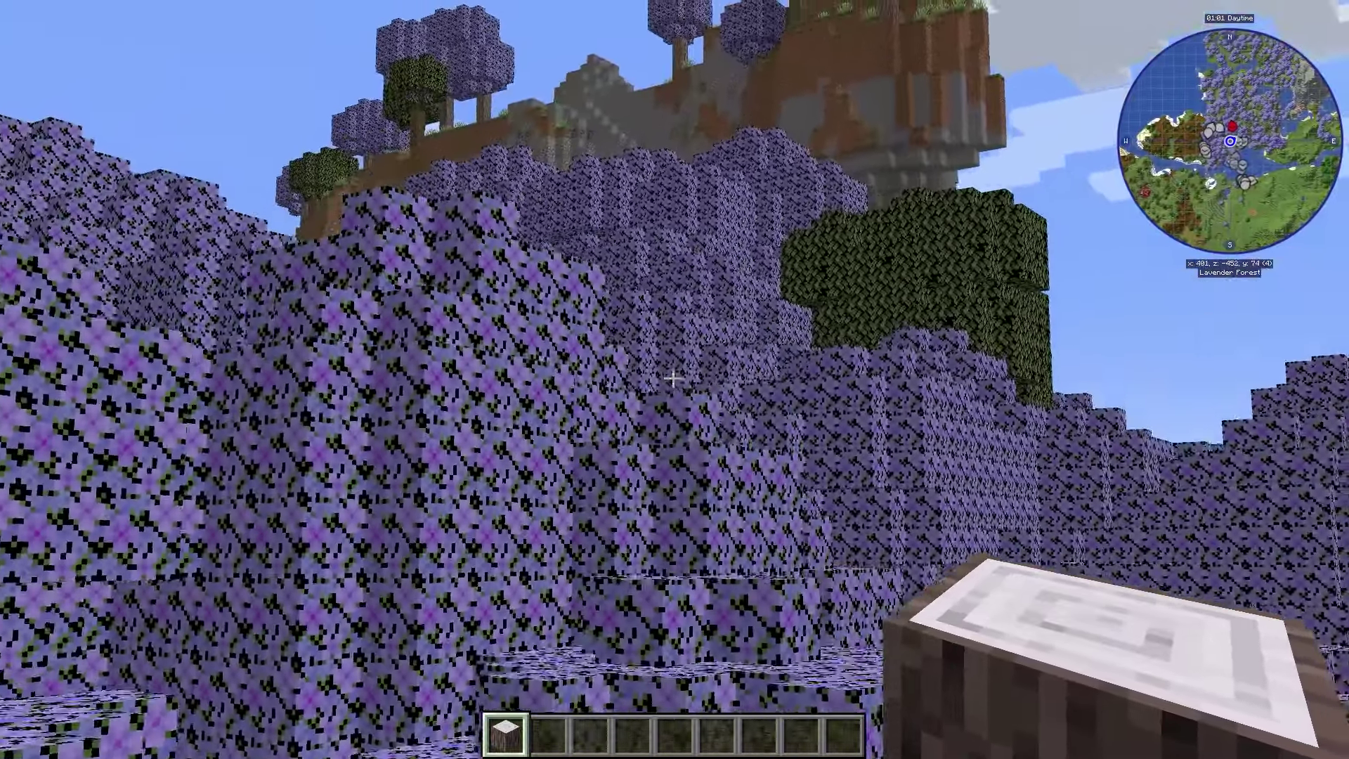
Step: Head toward the tall spruce forest, then bring up the fullscreen JourneyMap map and zoom in and out
key("w")
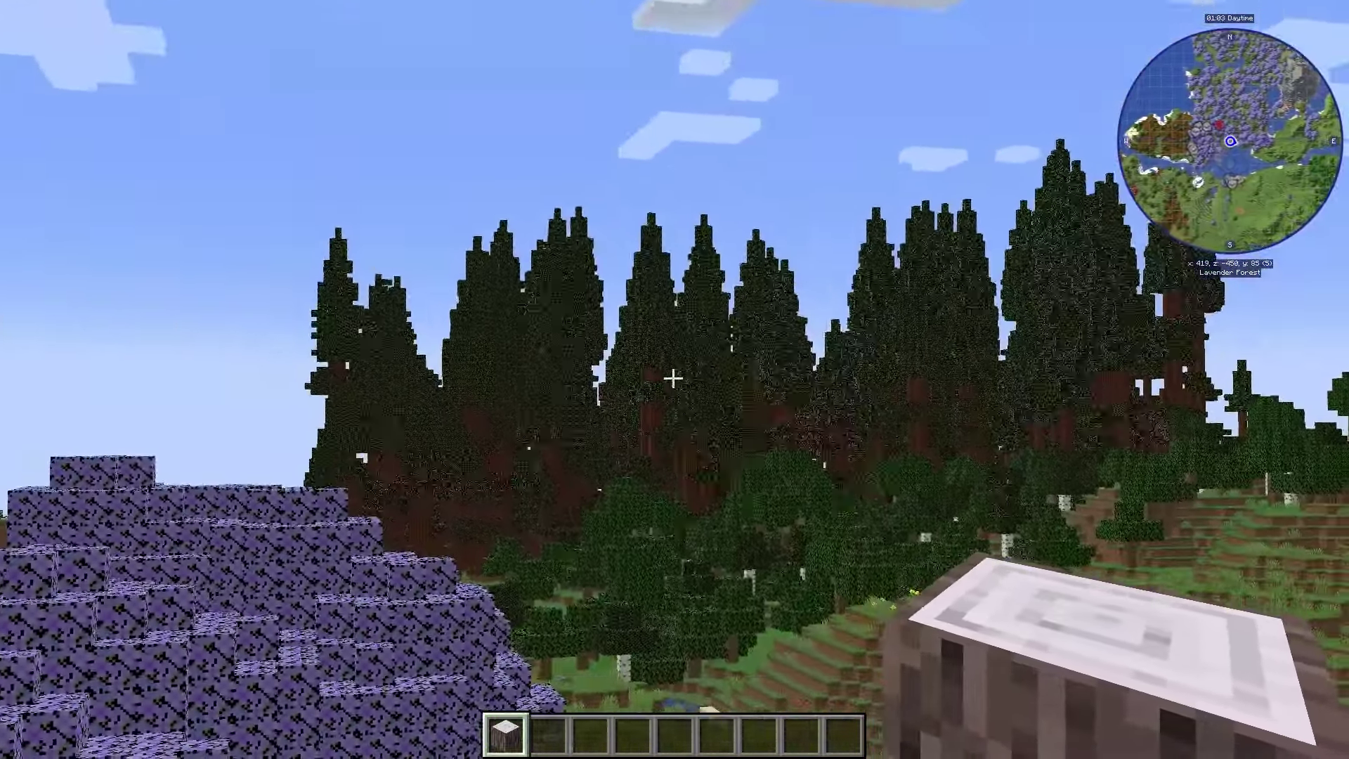
key("w")
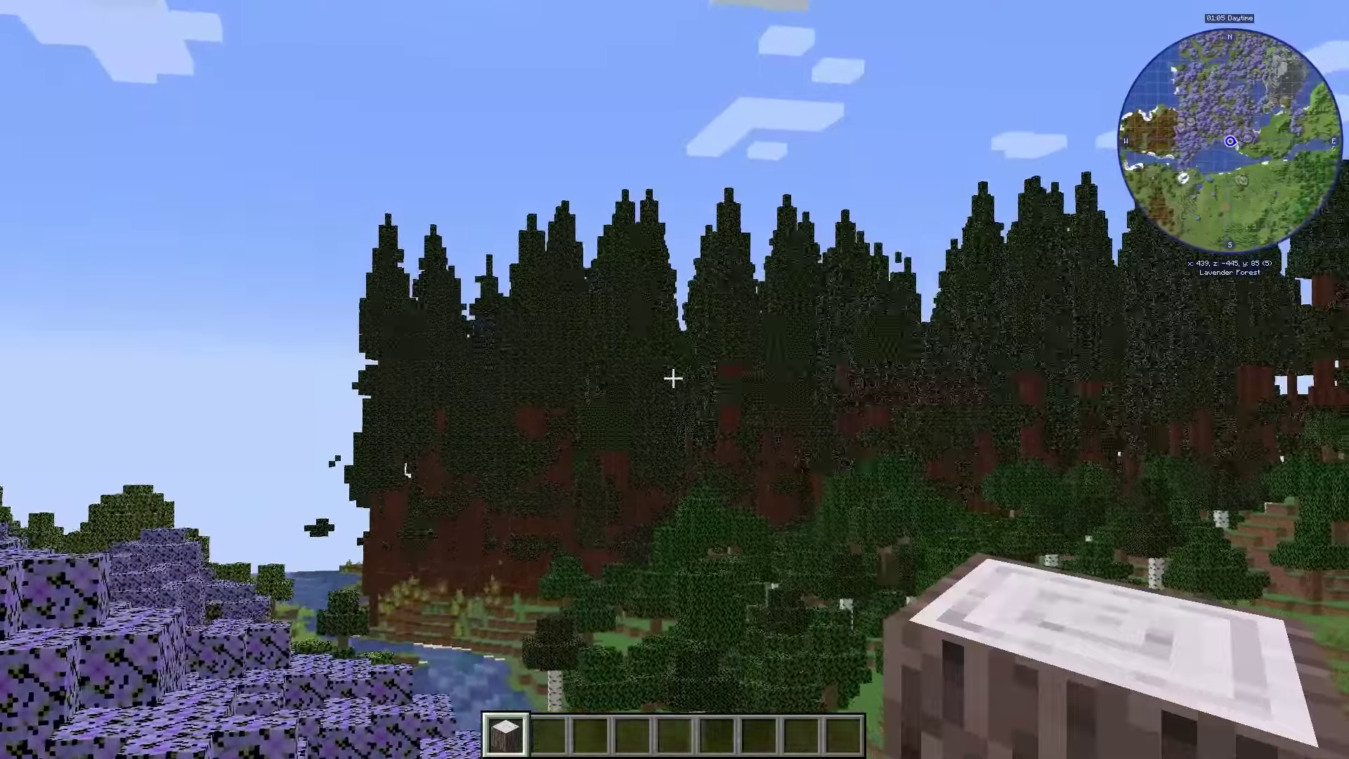
key("j")
scroll(679, 385, "up", 1)
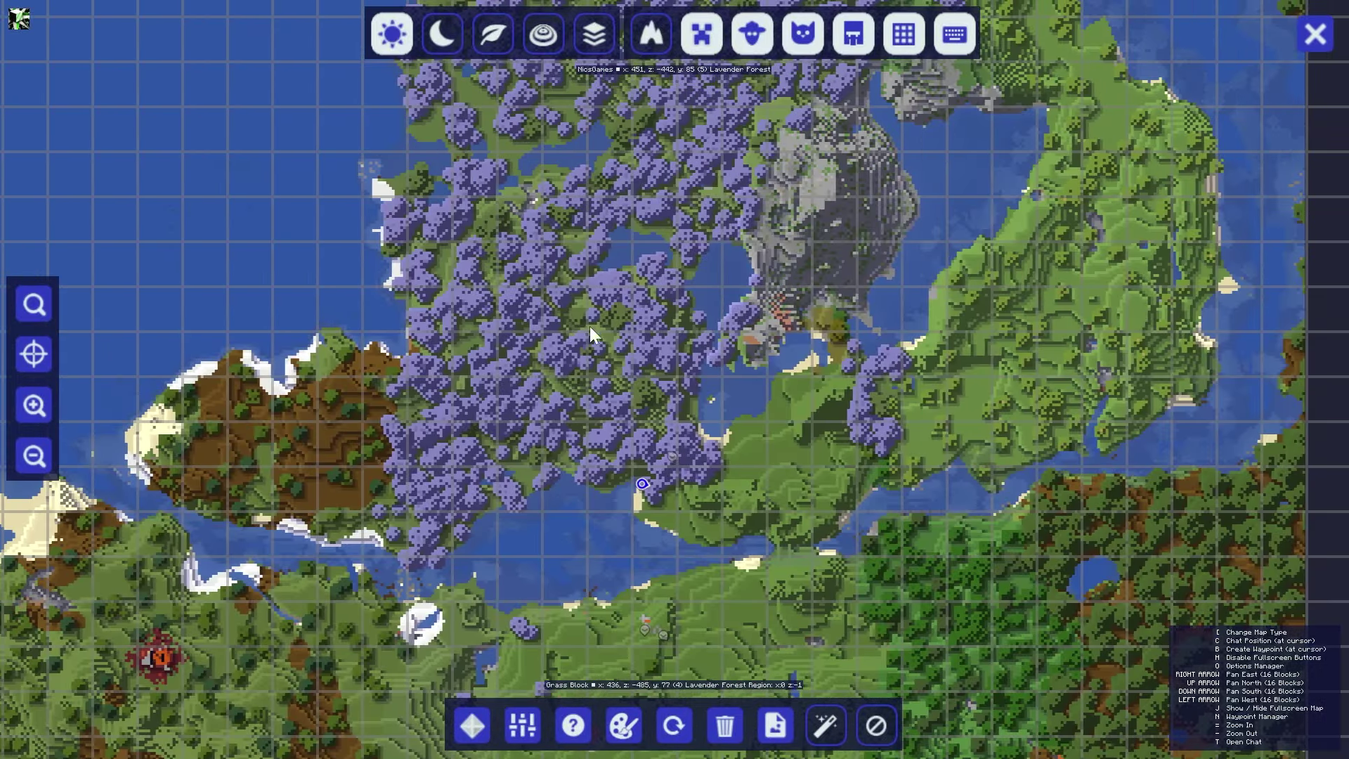
scroll(658, 355, "up", 1)
scroll(661, 583, "down", 2)
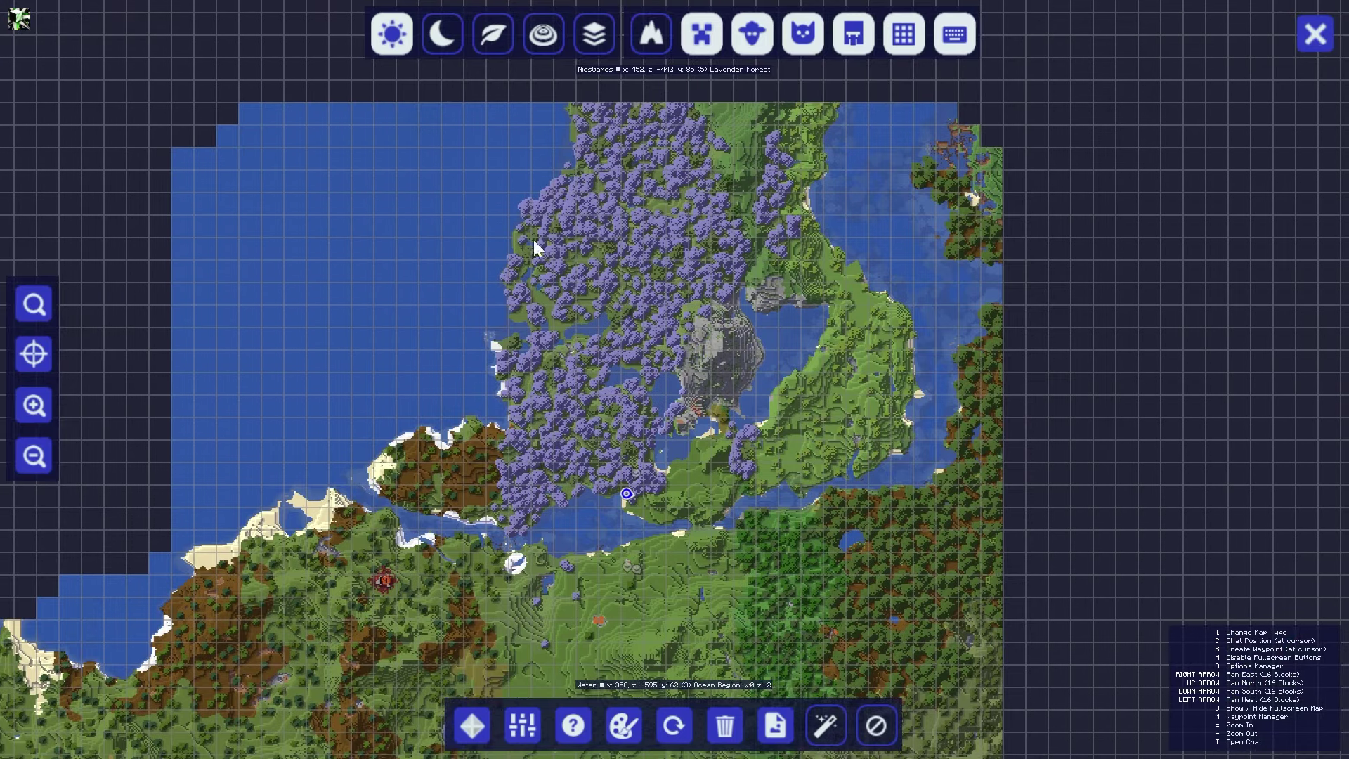
Step: Pan the map across the explored land to the Lavender Forest and coast, then close it
mouse_move(534, 243)
left_mouse_down()
mouse_move(706, 439)
mouse_move(633, 351)
mouse_move(530, 401)
mouse_move(801, 199)
mouse_move(687, 281)
mouse_move(731, 251)
mouse_move(554, 335)
mouse_move(624, 518)
mouse_move(588, 537)
mouse_move(842, 391)
mouse_move(732, 305)
mouse_move(619, 309)
left_mouse_up()
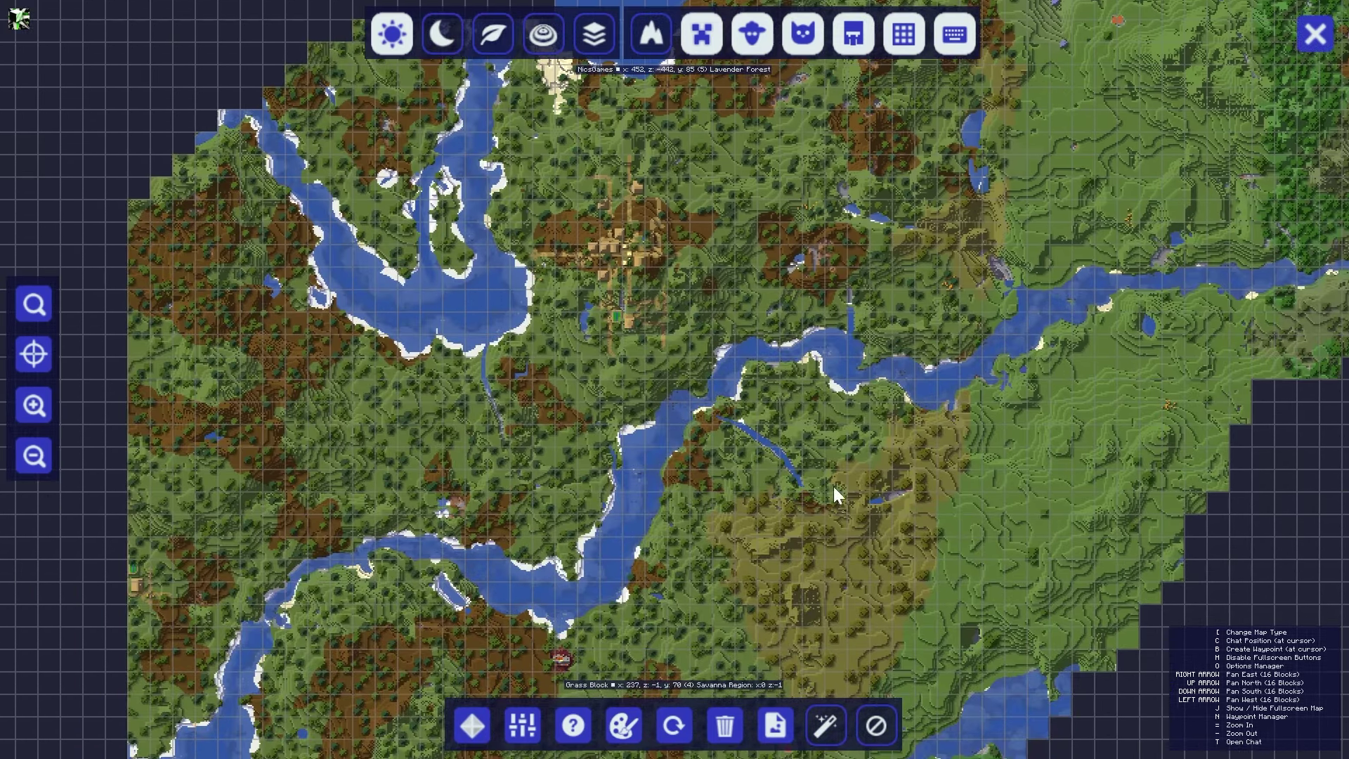
mouse_move(834, 486)
left_mouse_down()
mouse_move(588, 353)
mouse_move(567, 196)
mouse_move(516, 508)
left_mouse_up()
scroll(568, 201, "up", 3)
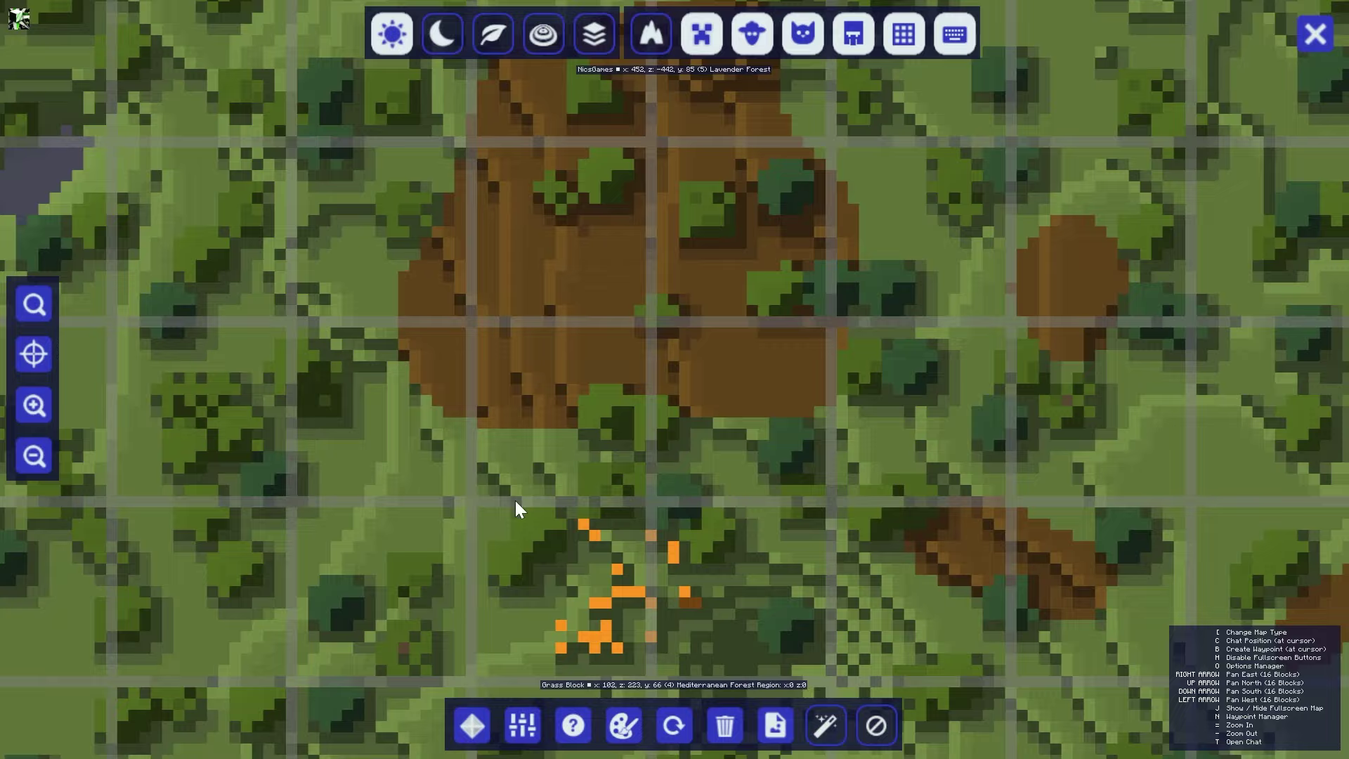
scroll(550, 263, "down", 5)
scroll(498, 305, "up", 3)
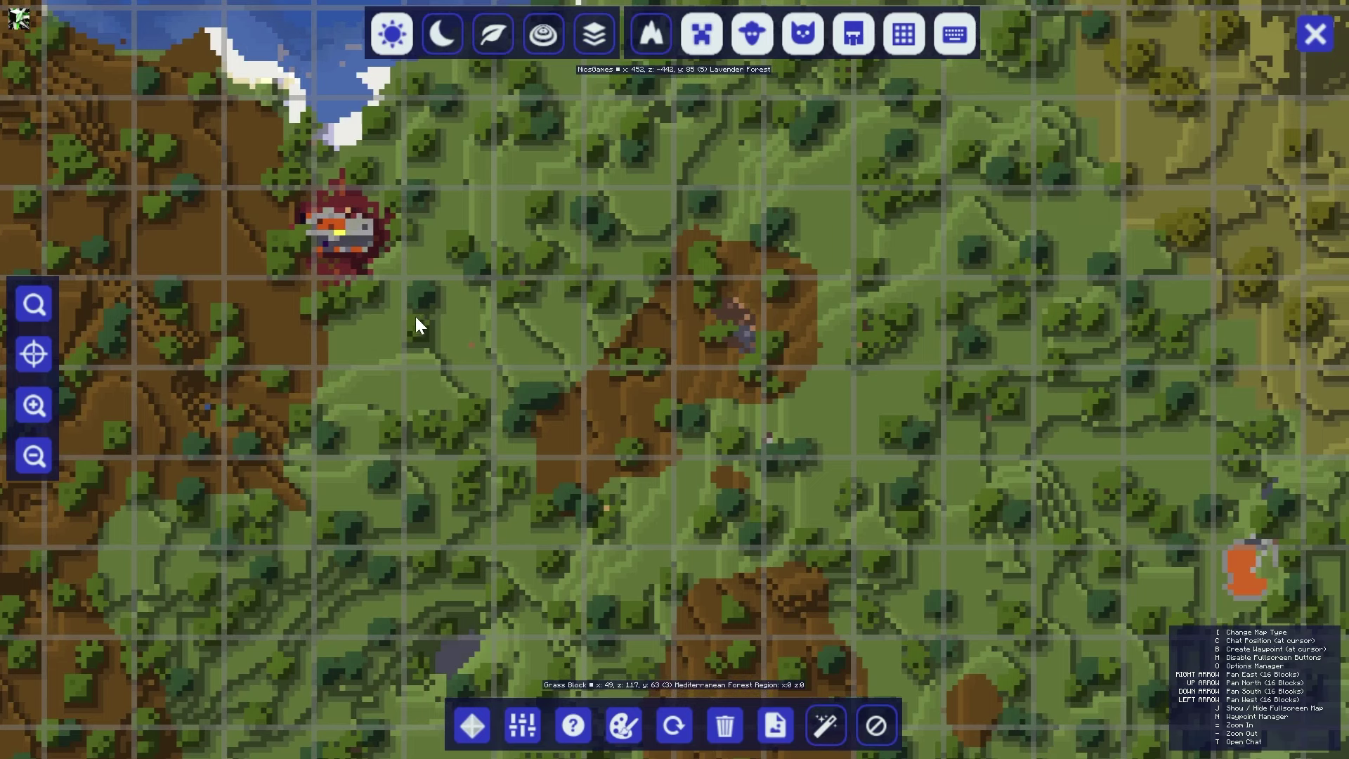
scroll(415, 325, "down", 5)
mouse_move(445, 412)
left_mouse_down()
mouse_move(414, 487)
mouse_move(651, 414)
mouse_move(732, 268)
left_mouse_up()
key("Escape")
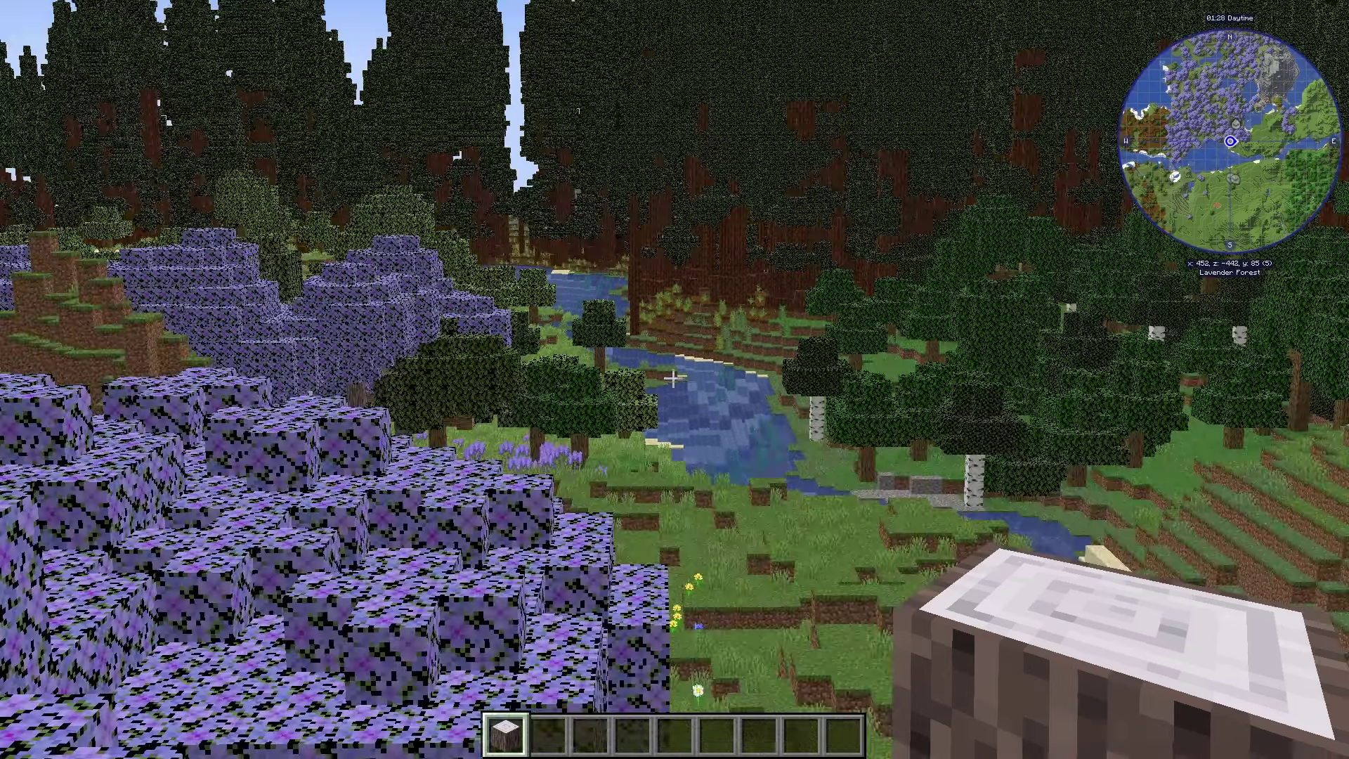